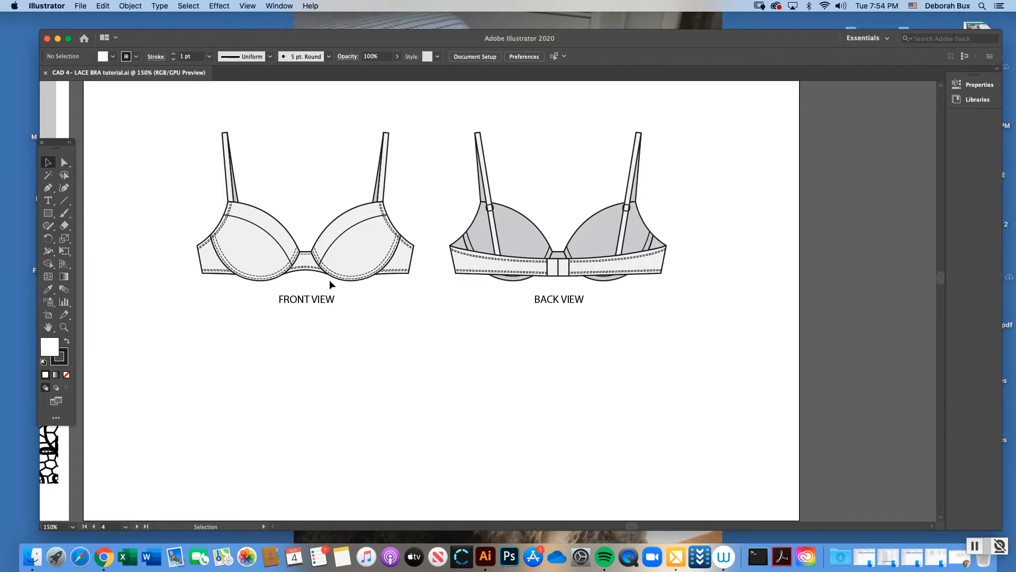
Look over the bra lesson artboards, from the finished front and back views to the tracing notes and the CAD#4 requirements sheet.
scroll(942, 277, "up", 3)
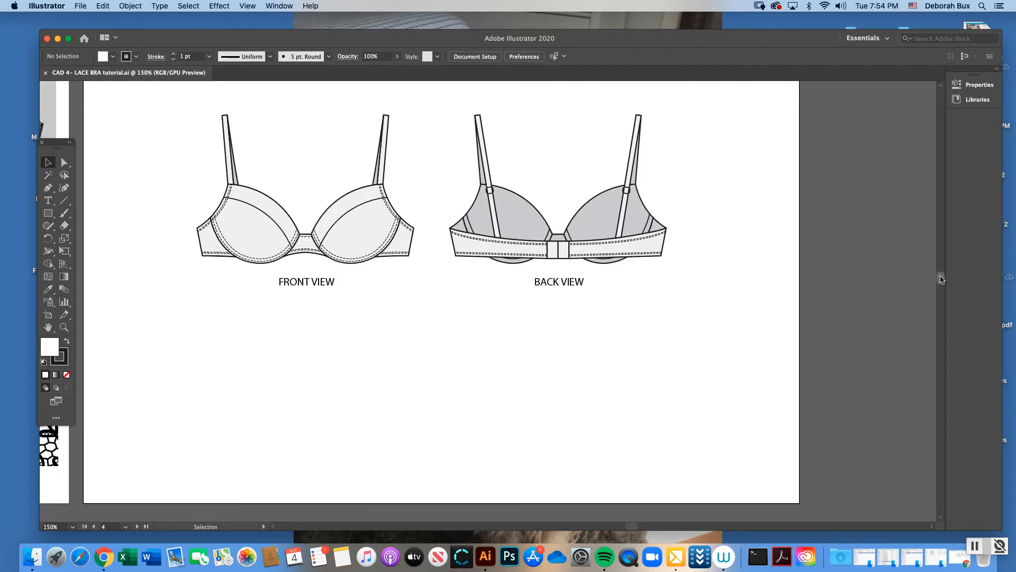
scroll(942, 277, "up", 4)
scroll(941, 275, "down", 3)
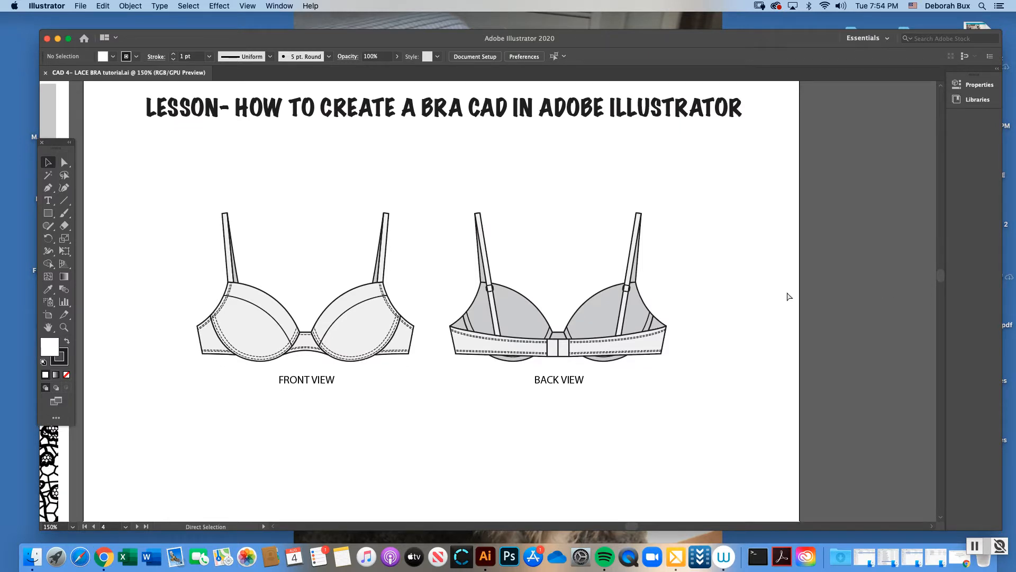
key("super+minus")
key("super+minus")
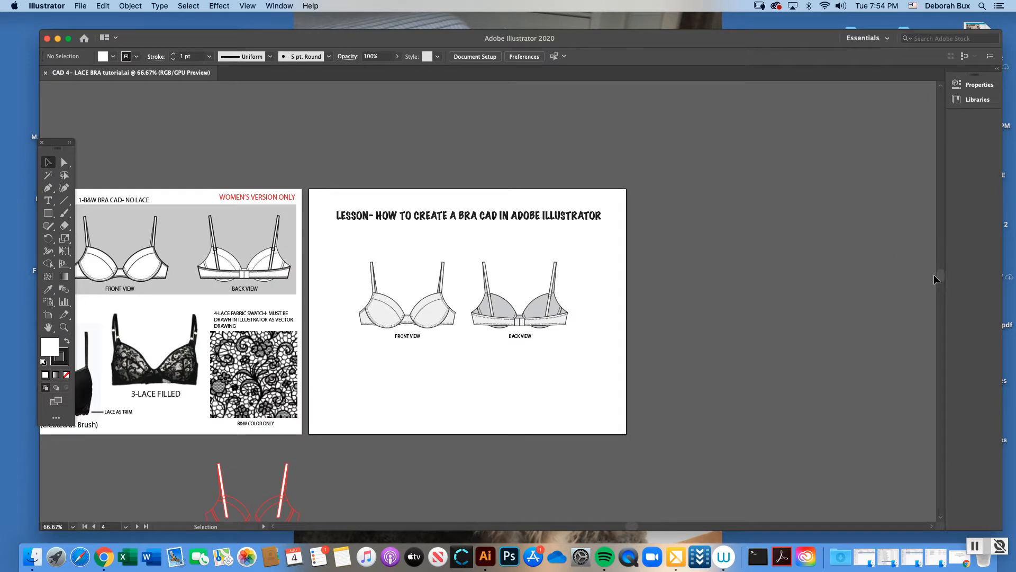
scroll(941, 279, "down", 7)
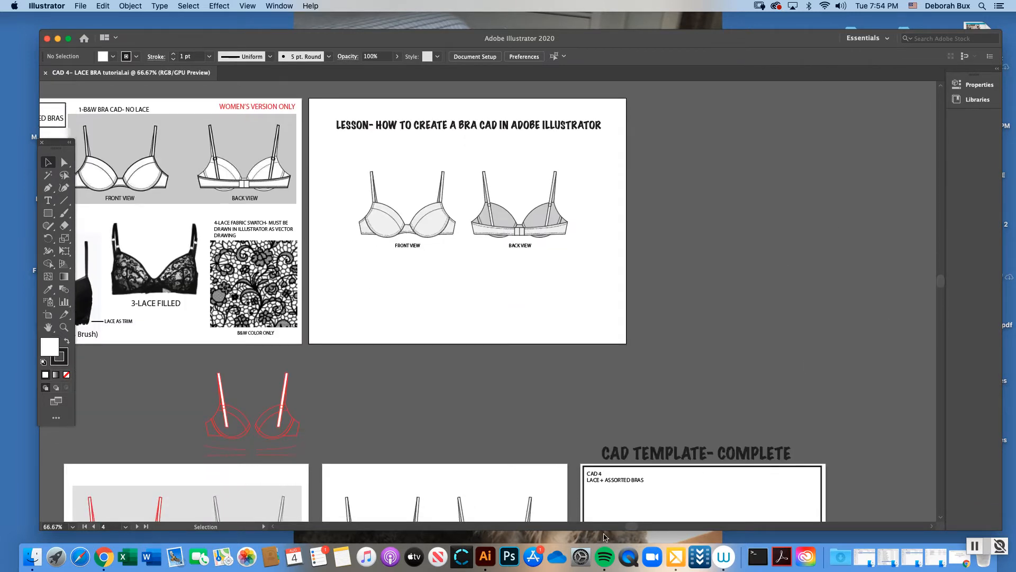
scroll(637, 526, "left", 10)
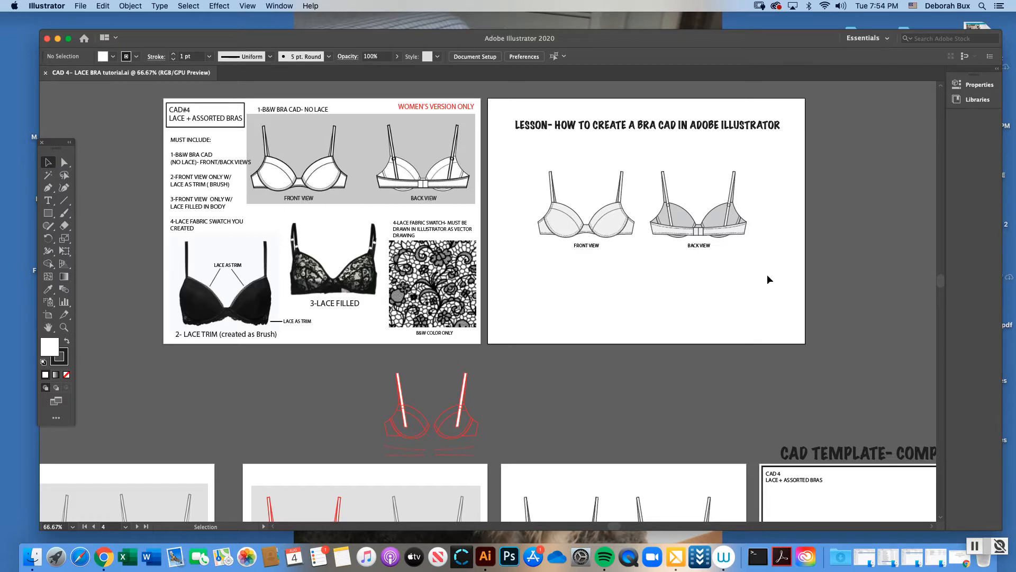
left_click_drag(941, 281, 934, 302)
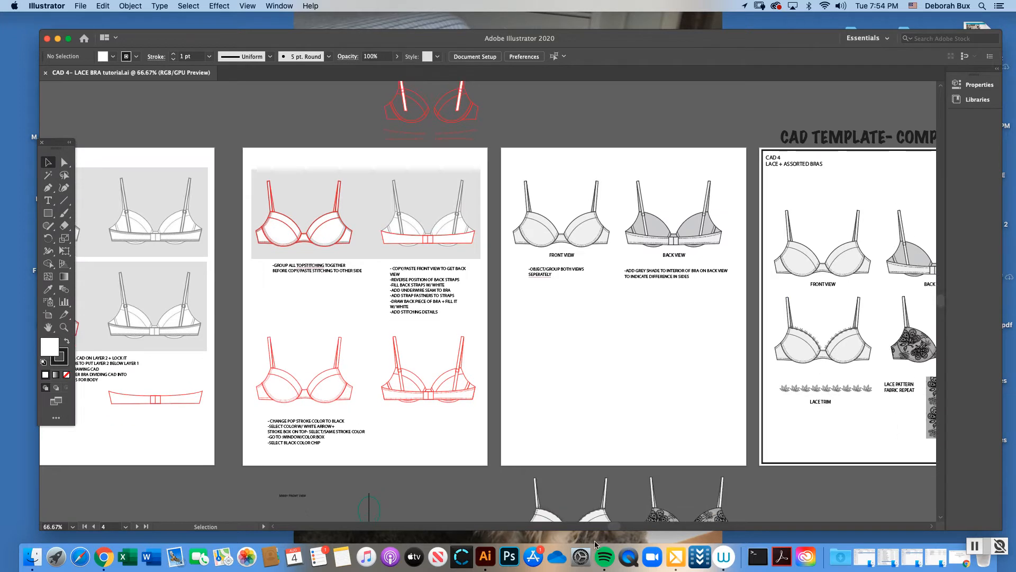
left_click_drag(613, 526, 586, 527)
left_click(64, 327)
left_click(424, 267)
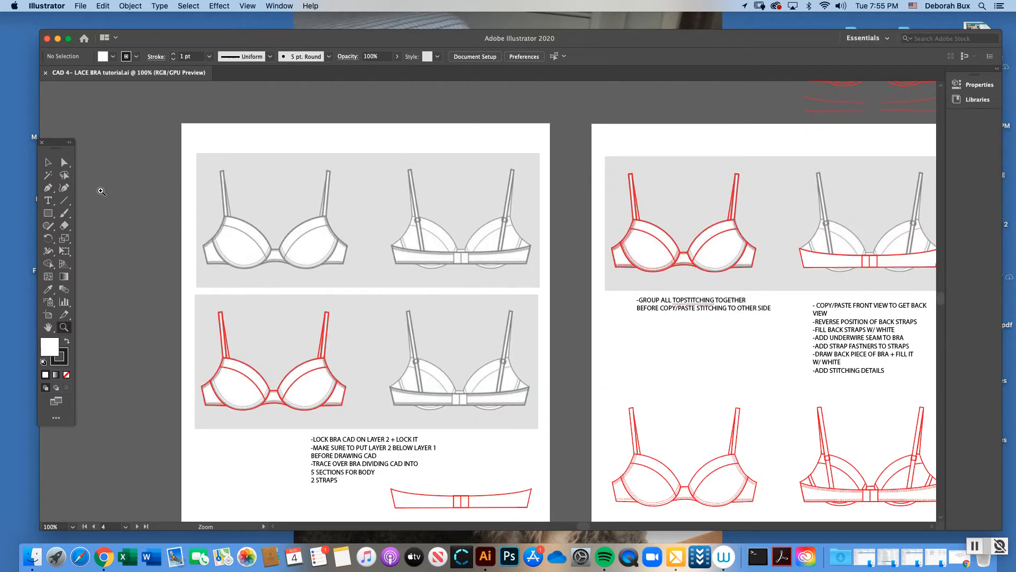
left_click(48, 162)
left_click_drag(940, 298, 940, 283)
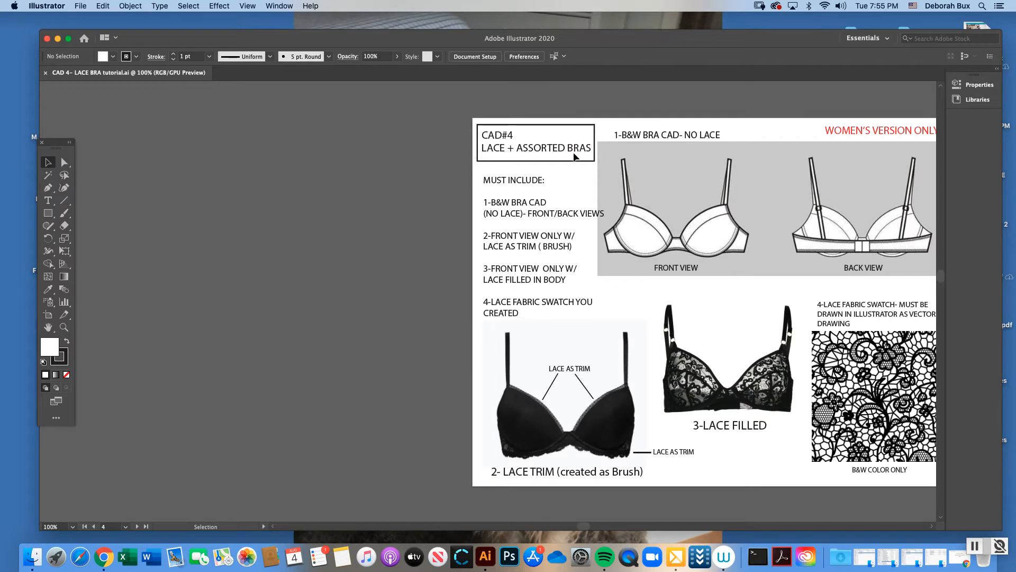
left_click(614, 183)
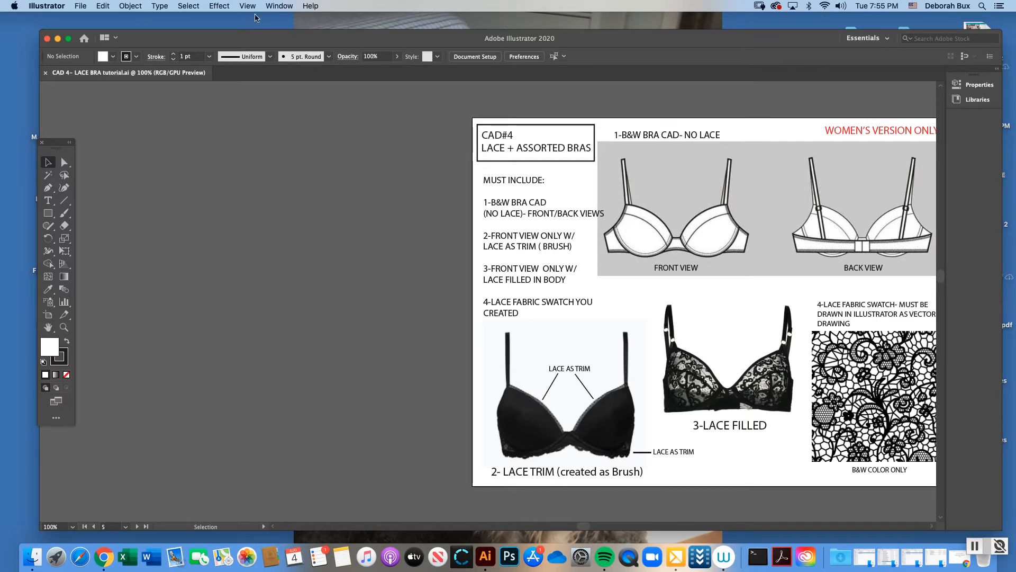
Show the layer list beside the requirements artboard and unlock Layer 2.
left_click(276, 6)
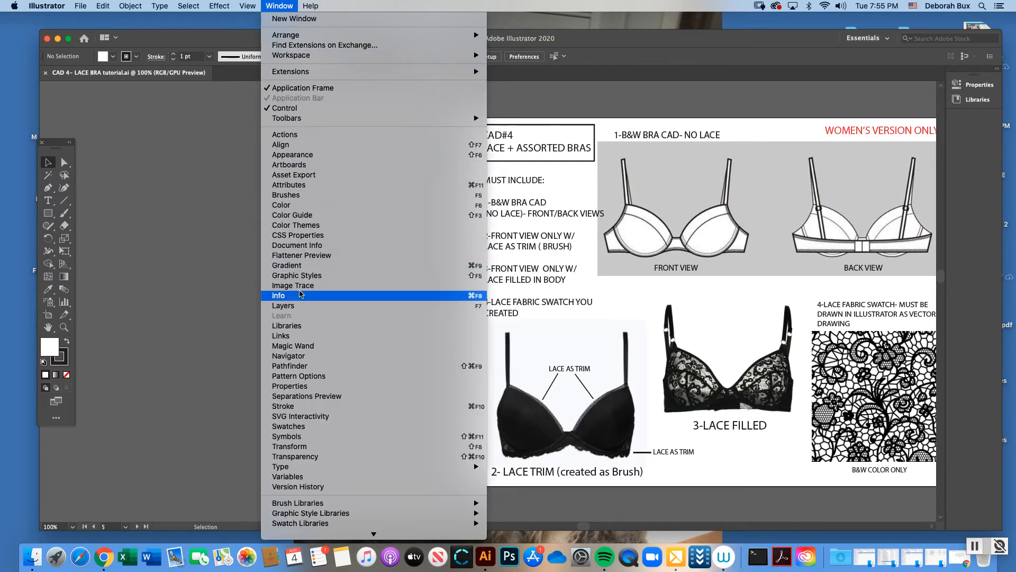
left_click(303, 310)
left_click_drag(714, 129, 369, 143)
left_click(342, 178)
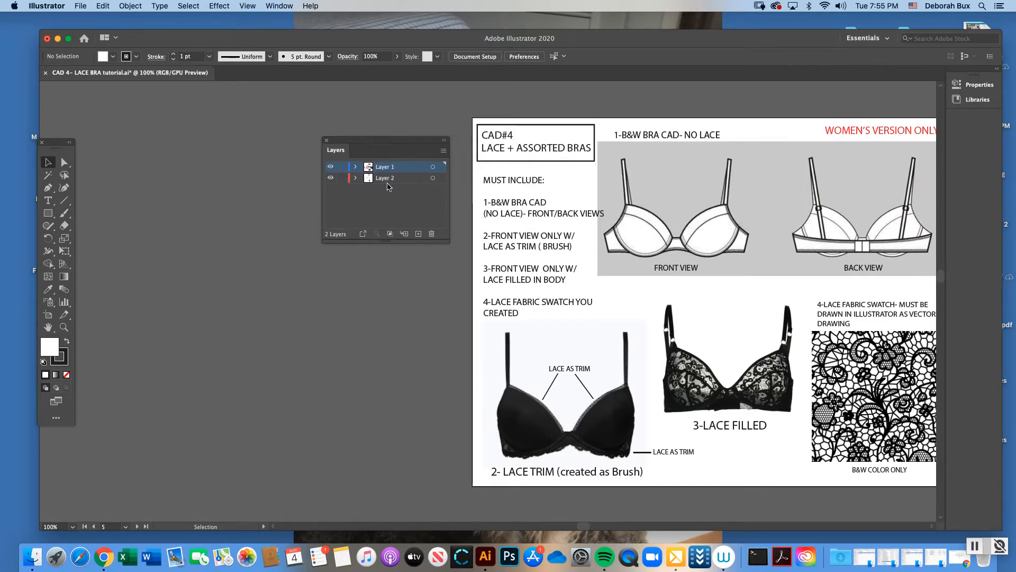
Try pasting a duplicate of the front and back bra reference image on the requirements sheet, and undo it.
left_click(688, 197)
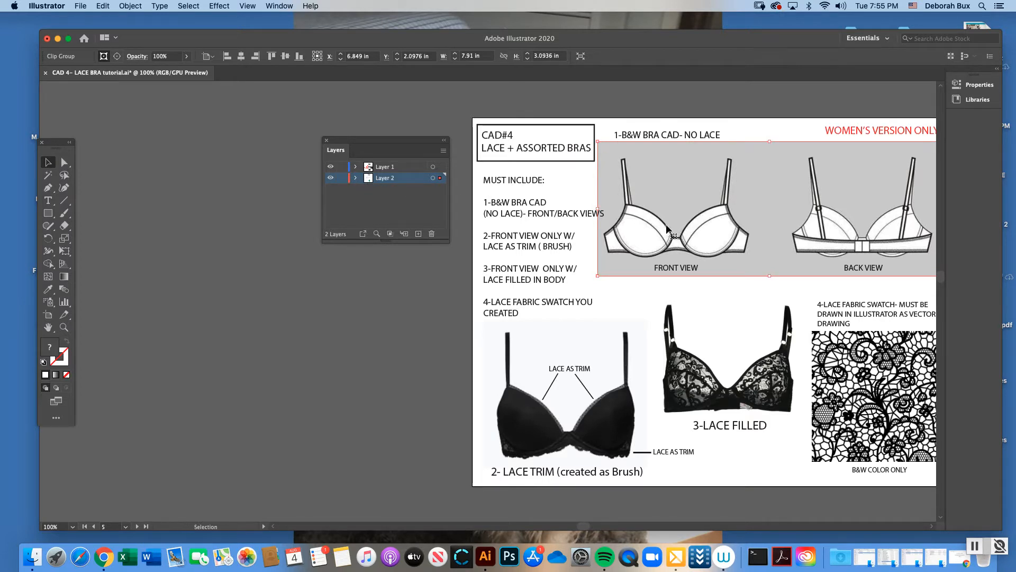
key("super+v")
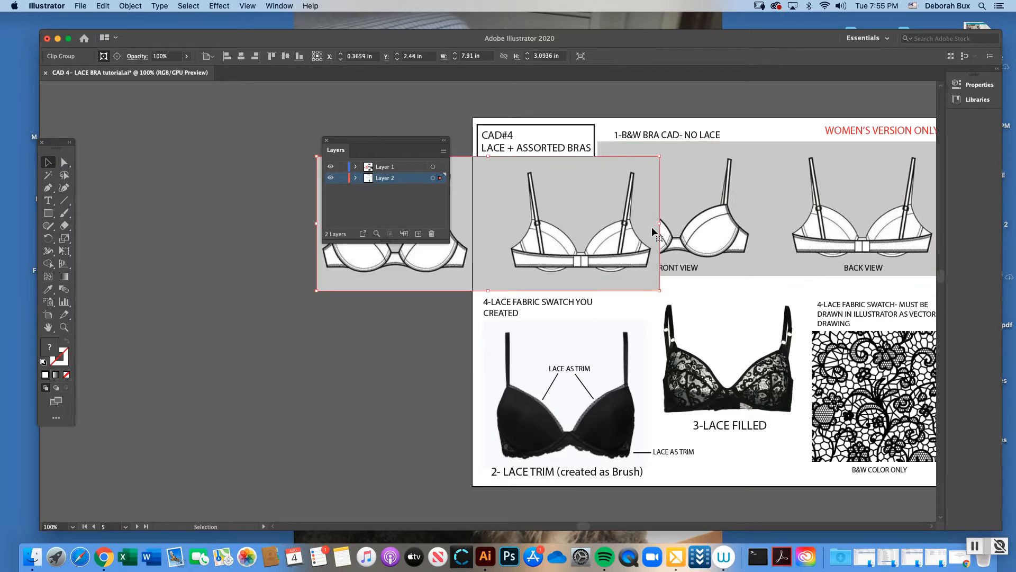
key("super+z")
Examine the bra references and notes on the tracing artboard at 150%, keeping the layer list clear of the drawings.
left_click_drag(938, 276, 937, 294)
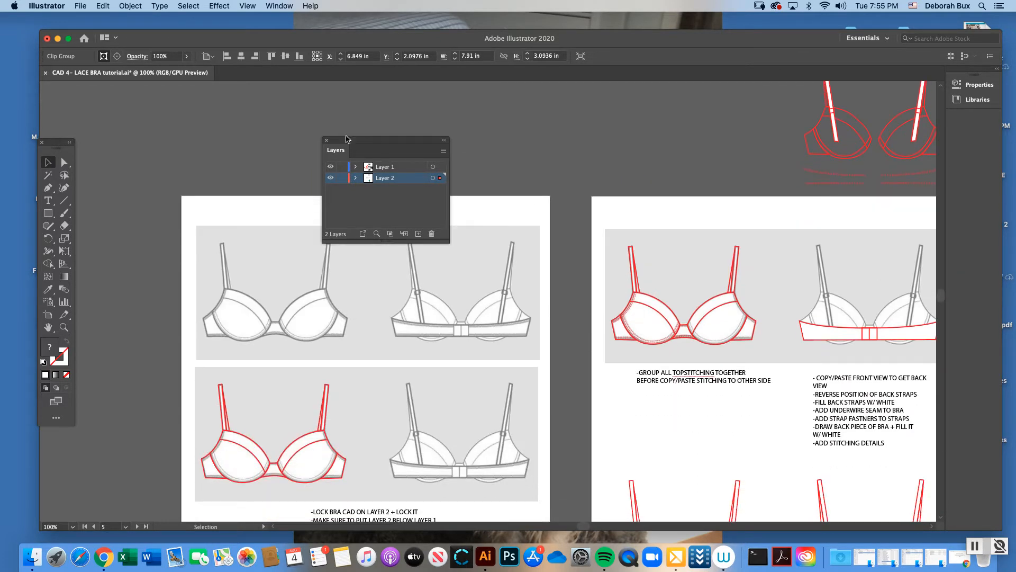
left_click_drag(380, 143, 589, 110)
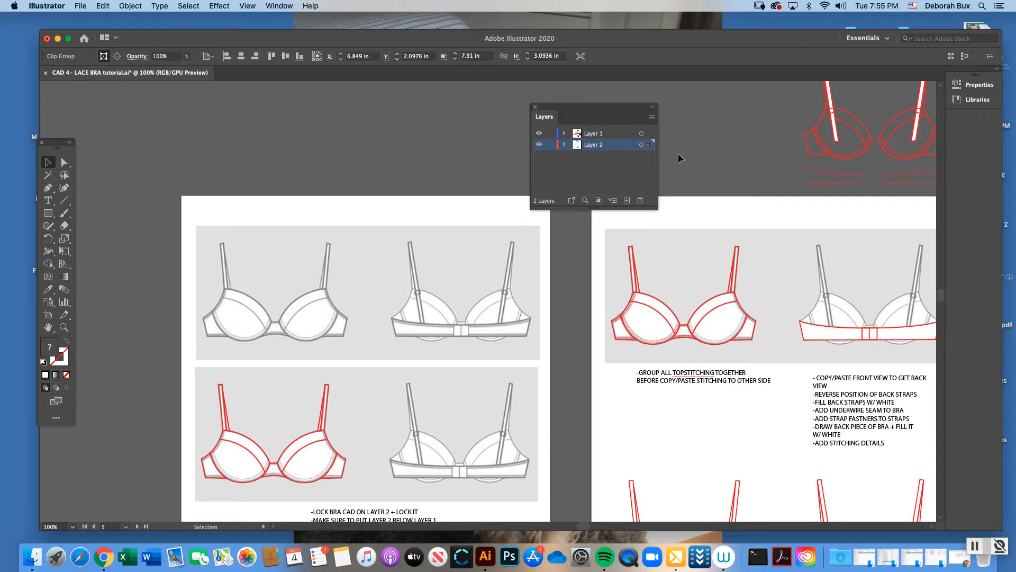
scroll(940, 294, "down", 2)
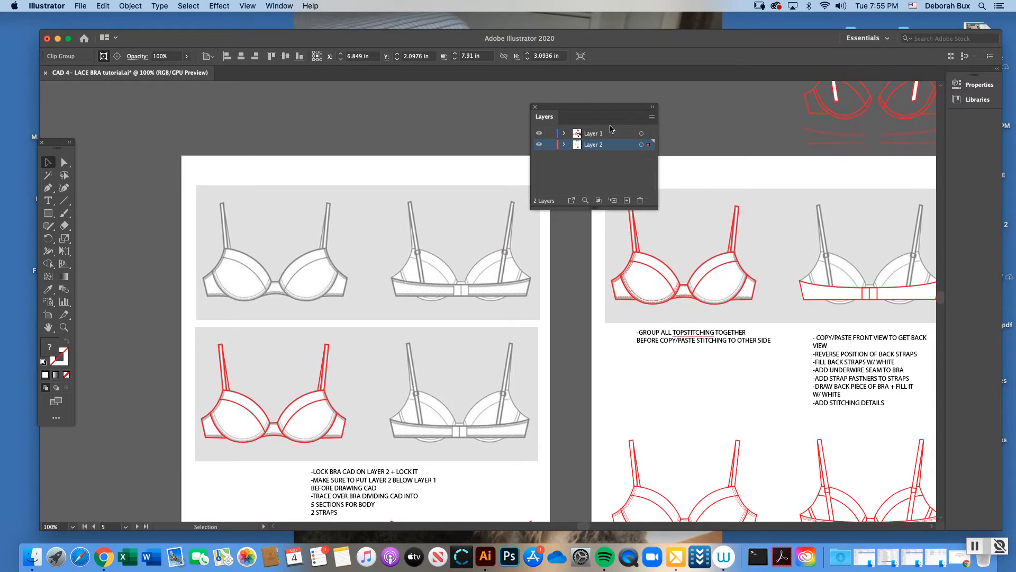
left_click_drag(577, 110, 626, 138)
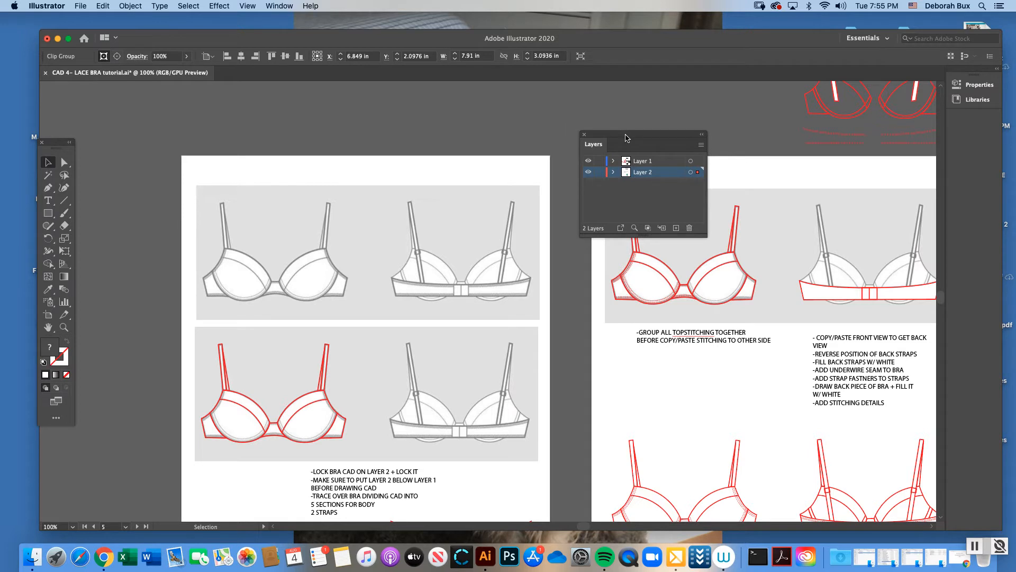
left_click_drag(626, 137, 608, 136)
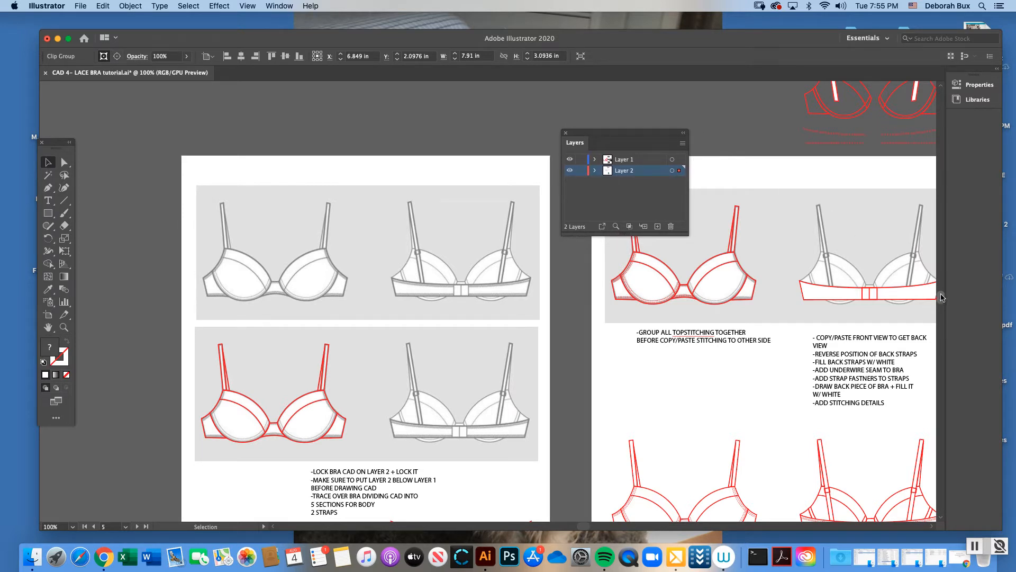
scroll(941, 298, "down", 3)
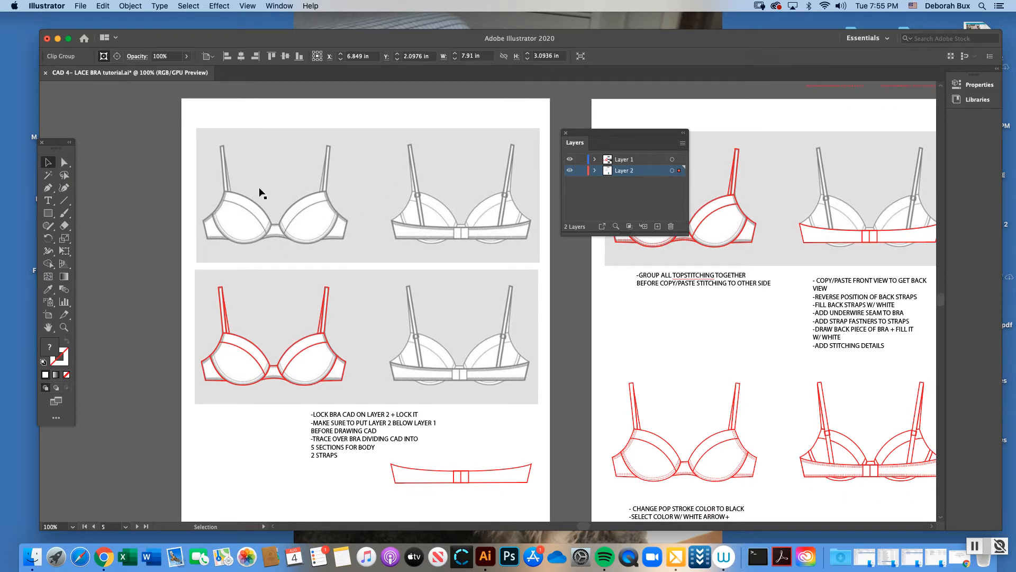
left_click(67, 330)
left_click_drag(603, 137, 617, 144)
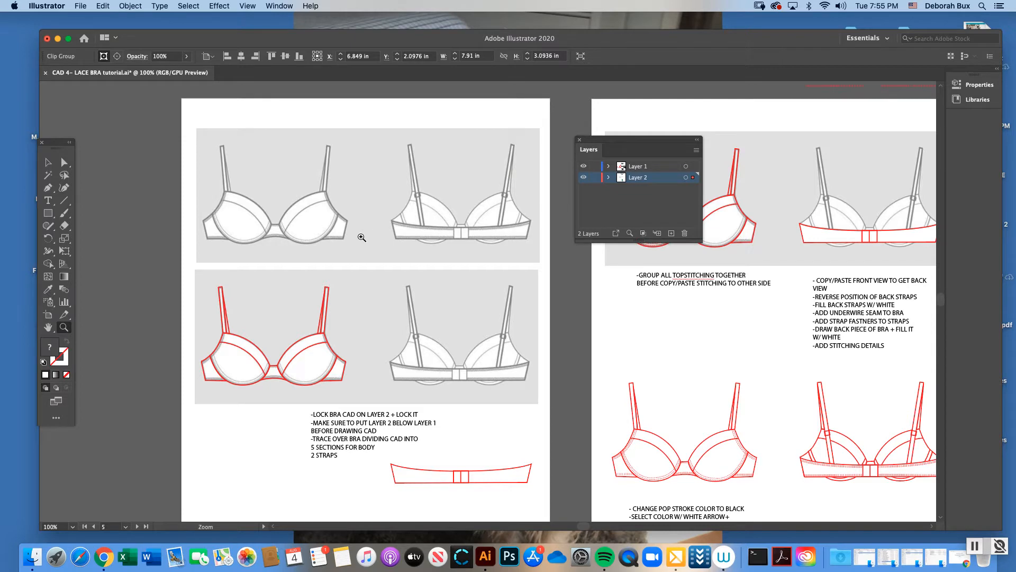
left_click(398, 233)
left_click_drag(624, 143, 774, 121)
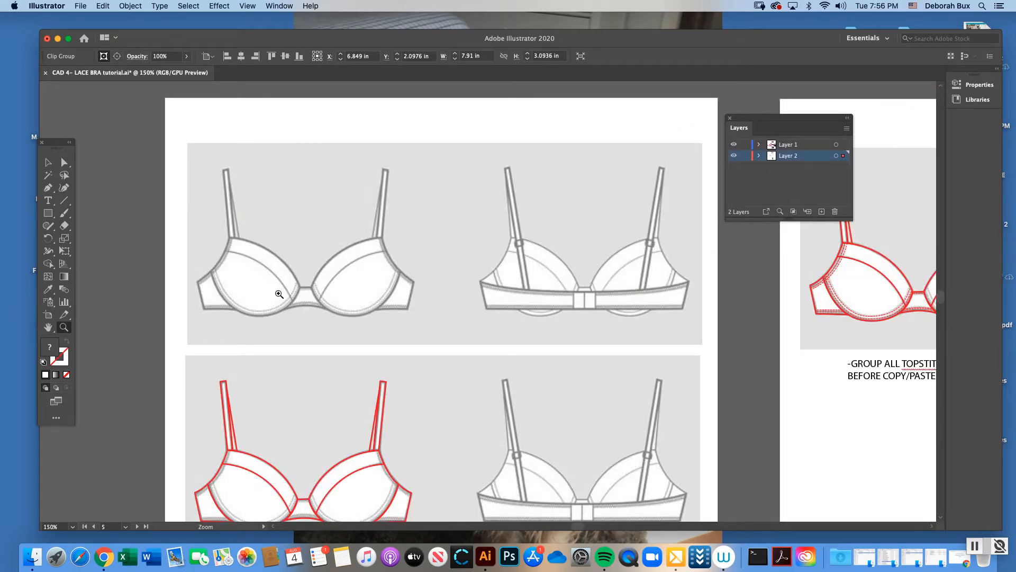
left_click(48, 163)
left_click_drag(752, 121, 708, 108)
Reduce the opacity of the upper front and back bra reference image on the tracing artboard to 85%.
left_click(592, 212)
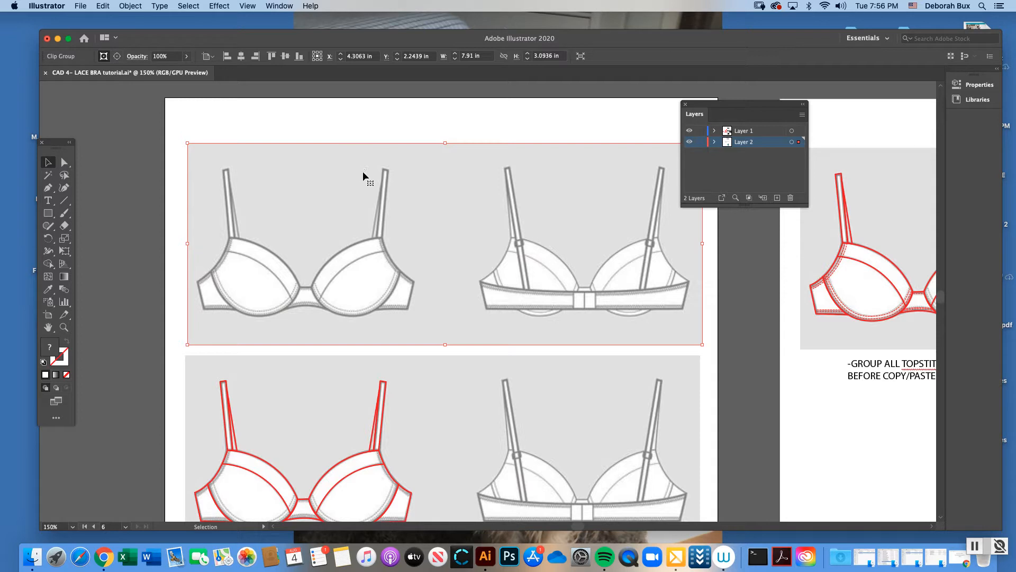
left_click(187, 57)
left_click_drag(186, 72, 179, 74)
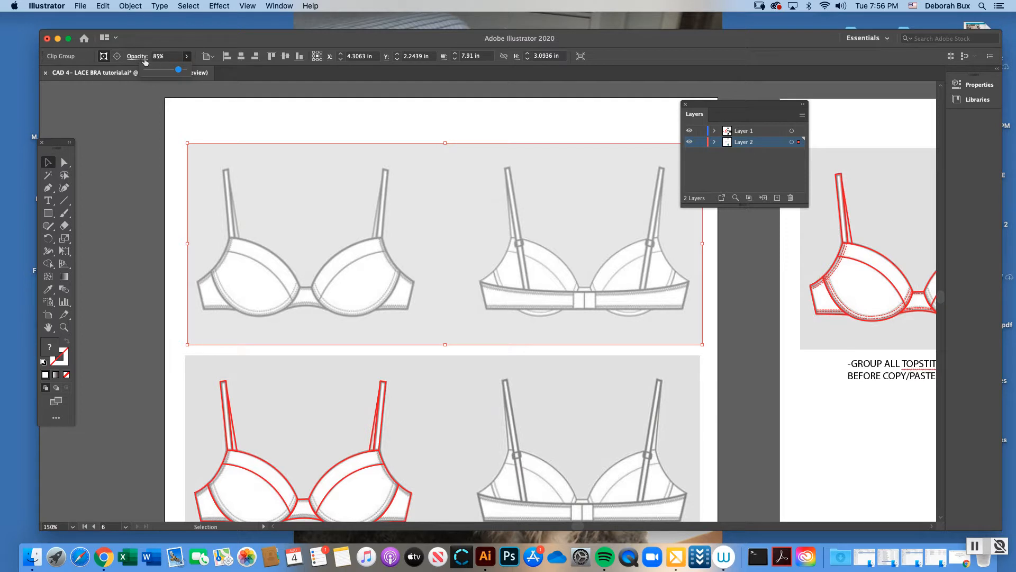
left_click(279, 6)
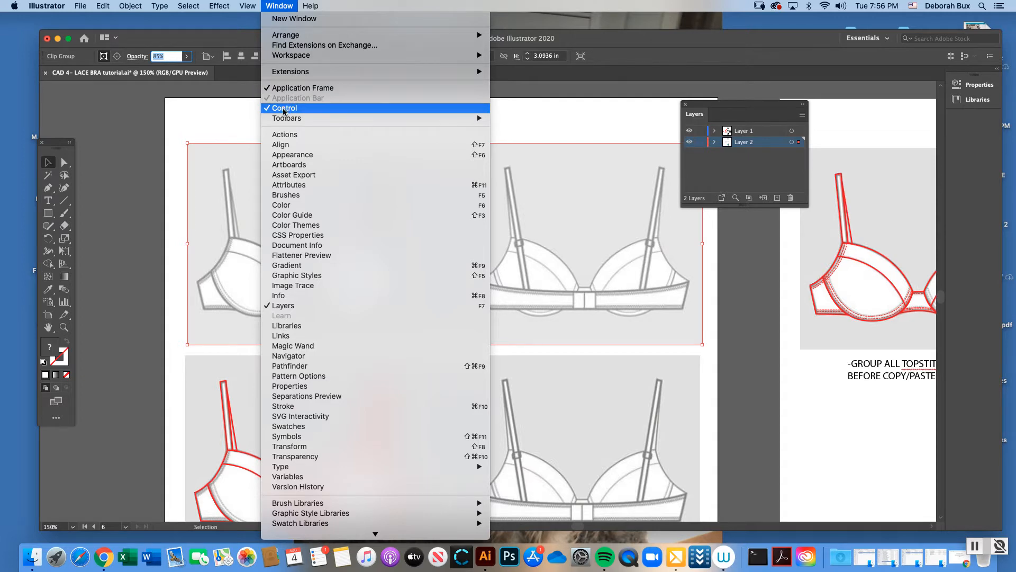
left_click(282, 6)
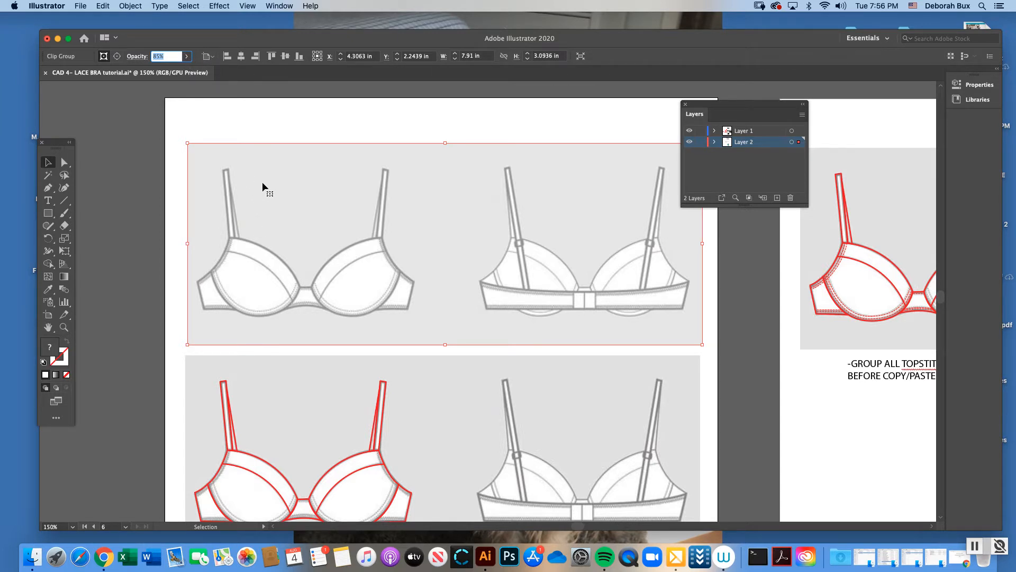
Lock Layer 2, which holds the bra reference image, keeping the layer list beside the artboard.
left_click_drag(700, 104, 725, 101)
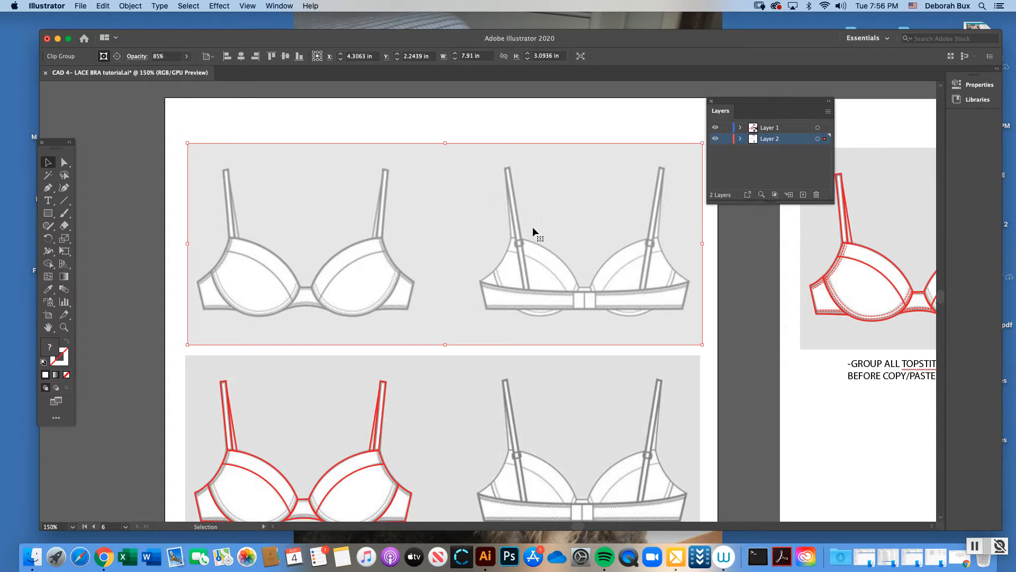
left_click(726, 139)
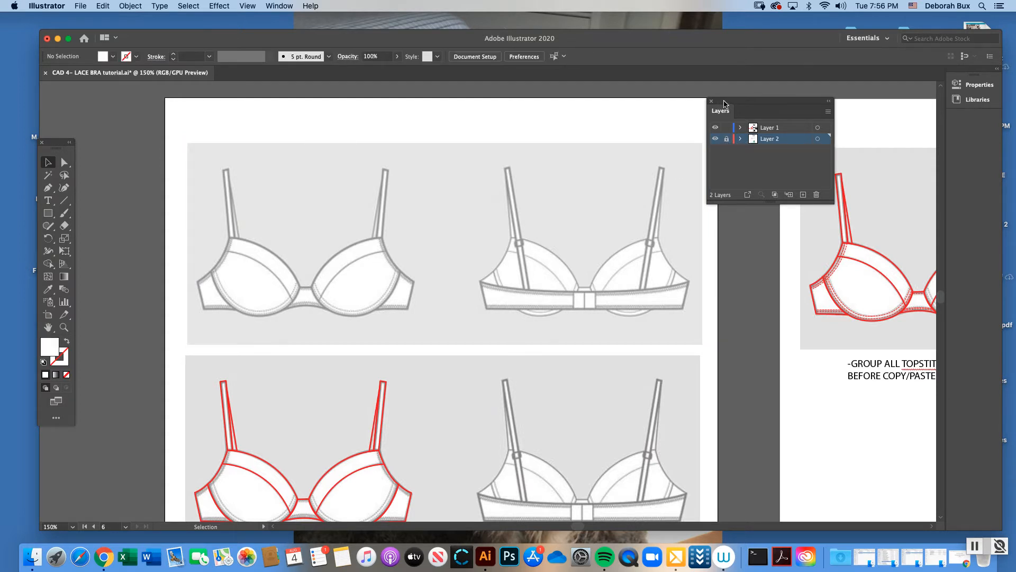
left_click_drag(726, 103, 740, 100)
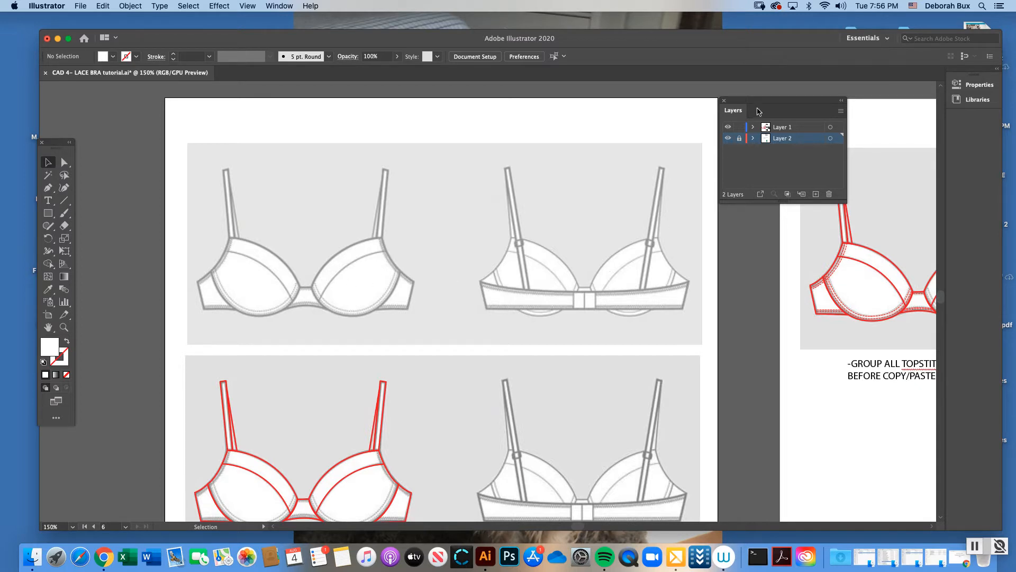
left_click_drag(758, 100, 729, 100)
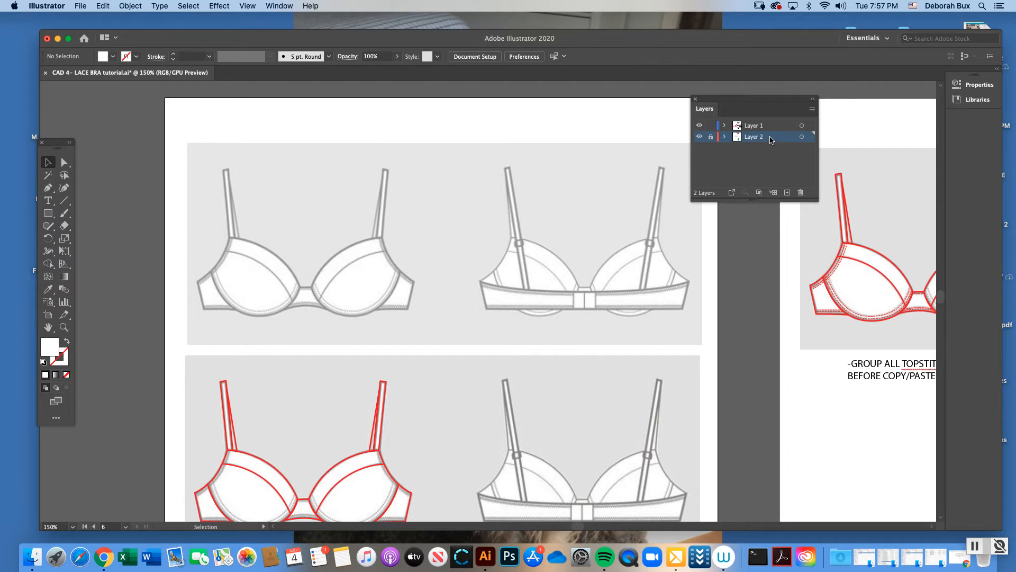
Try placing Layer 2 above Layer 1 in the stacking order, and return it below Layer 1.
left_click_drag(770, 136, 766, 126)
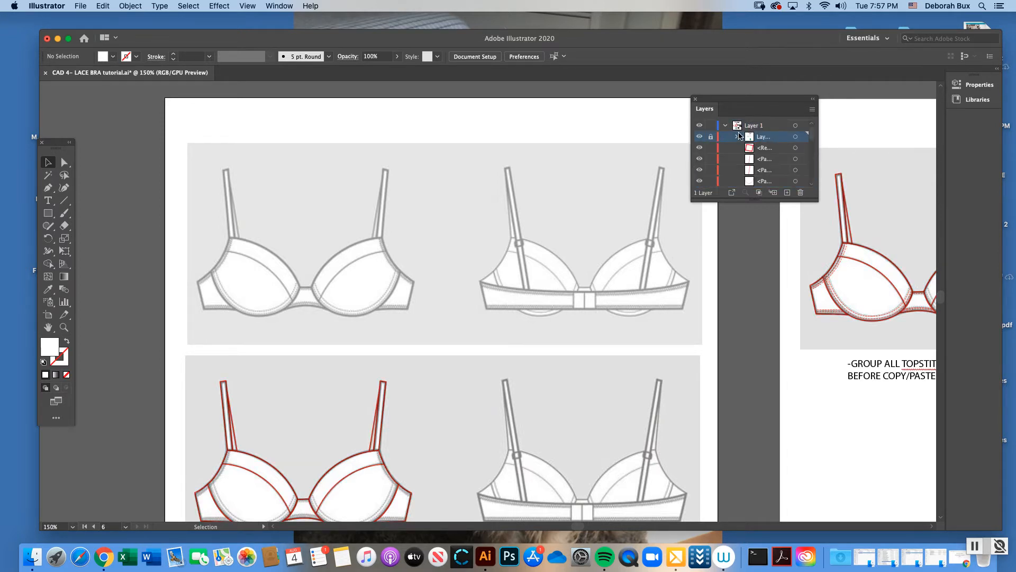
key("super+z")
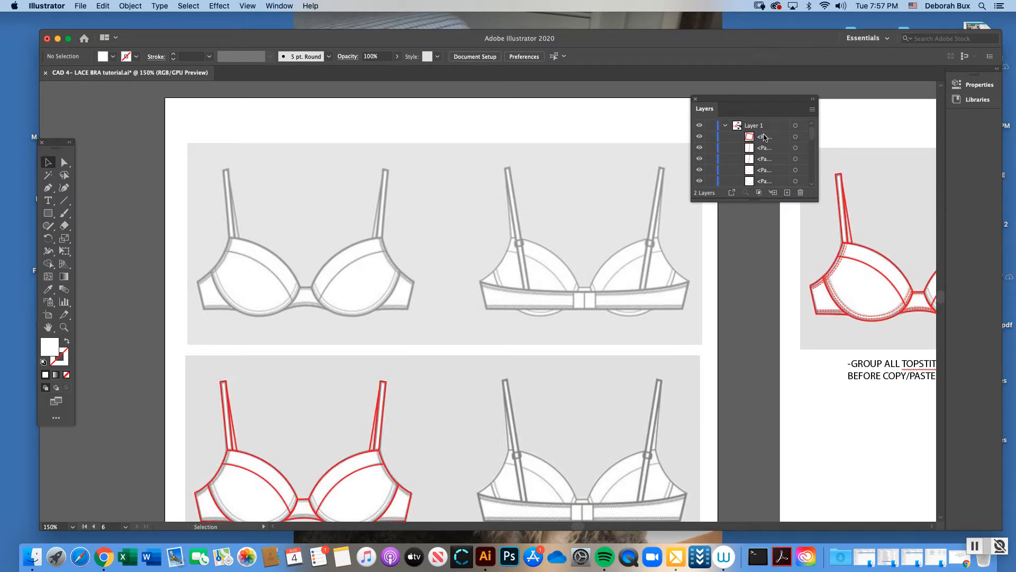
left_click(726, 126)
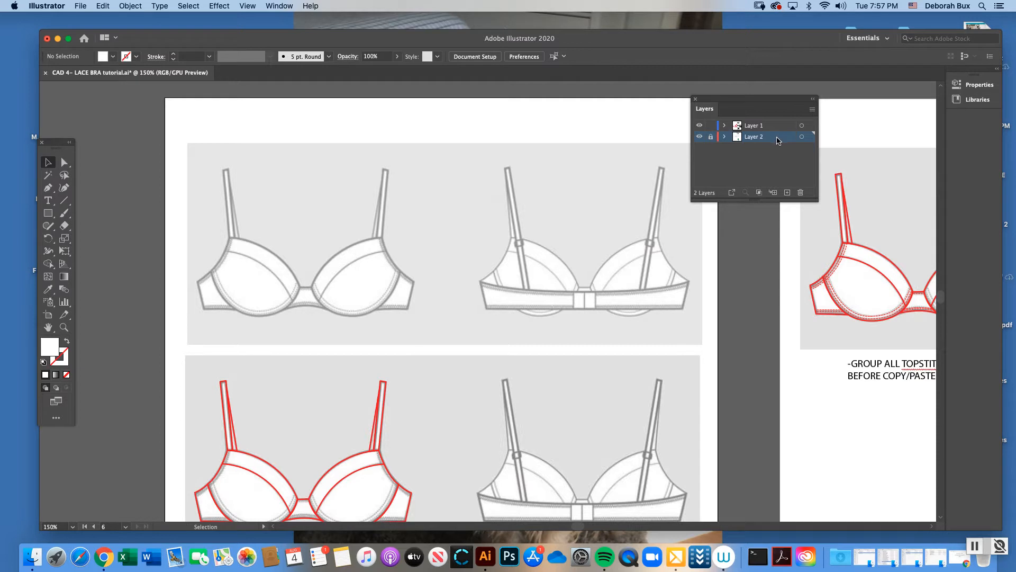
mouse_move(773, 129)
left_mouse_down()
mouse_move(775, 148)
mouse_move(773, 124)
mouse_move(771, 137)
left_mouse_up()
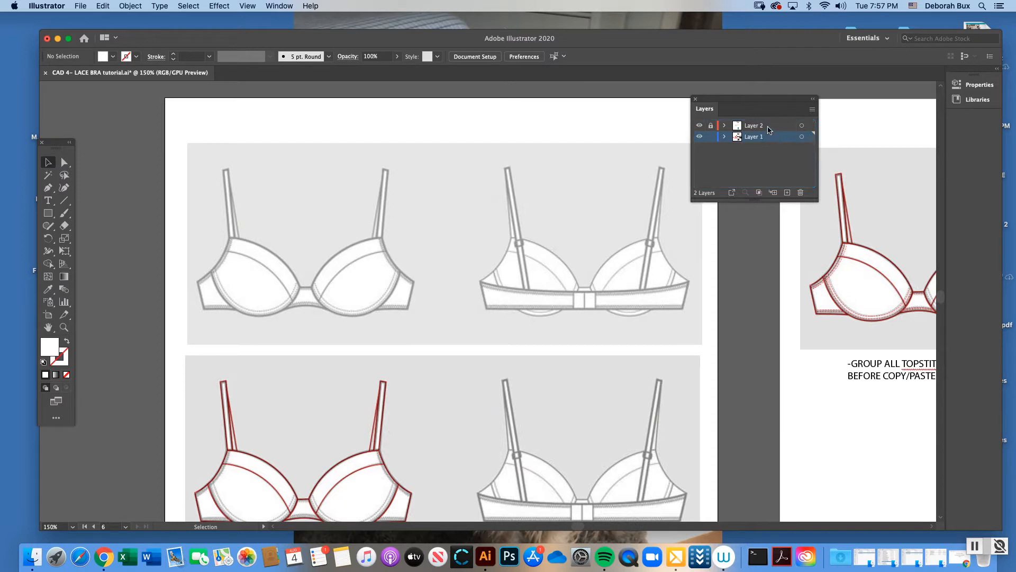
left_click_drag(768, 124, 777, 153)
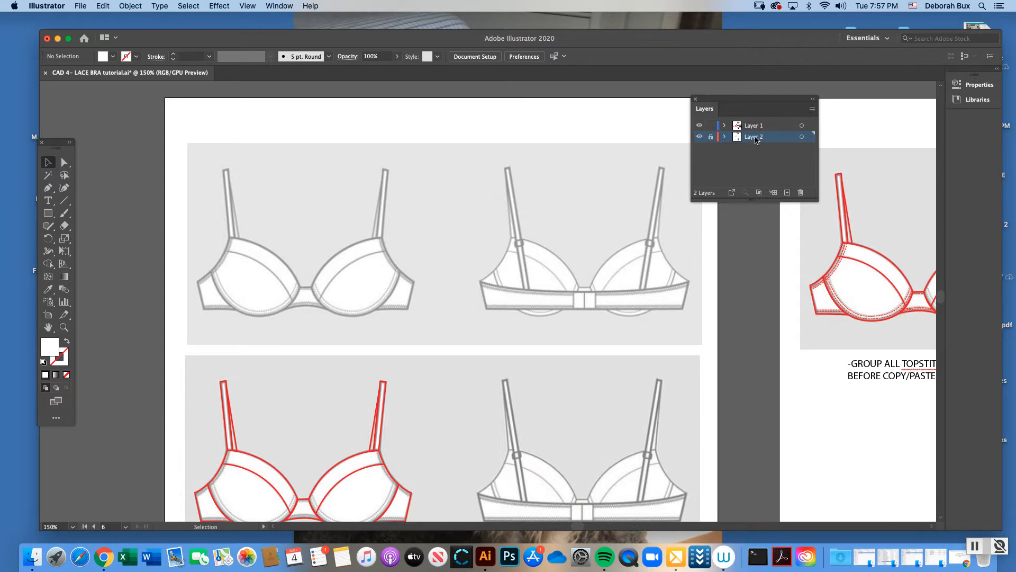
Move the floating set of drawing tools closer to the tracing artboard.
left_click_drag(58, 144, 104, 127)
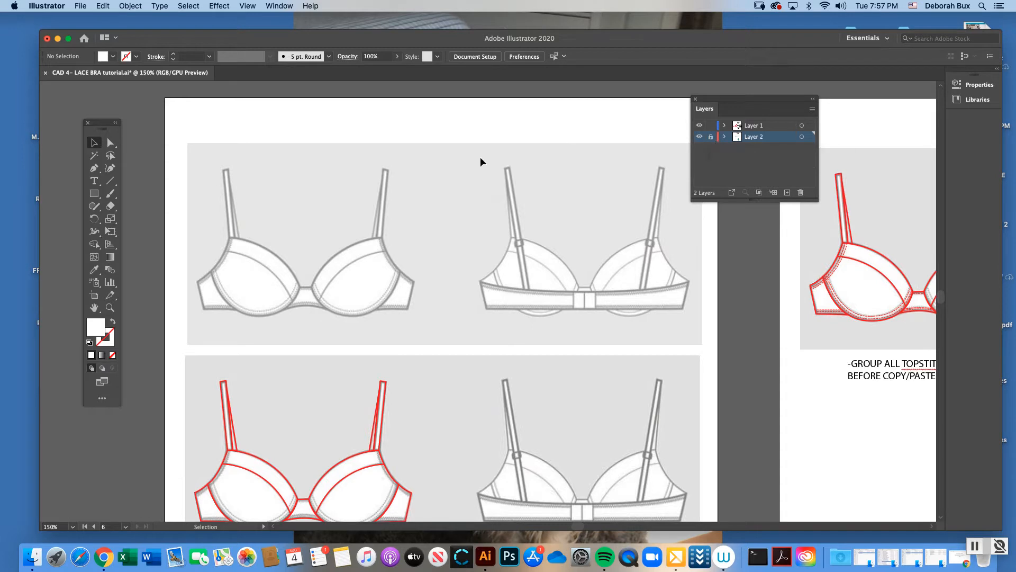
Remove the fill and set the drawing stroke to bright red (C 0, M 100, Y 100, K 0).
left_click(112, 322)
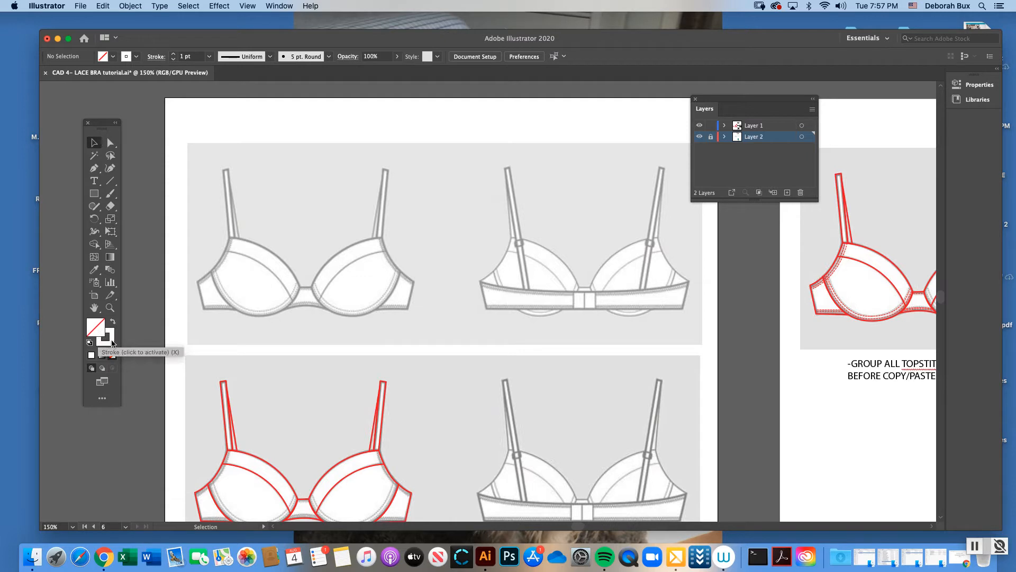
left_click(112, 343)
double_click(113, 343)
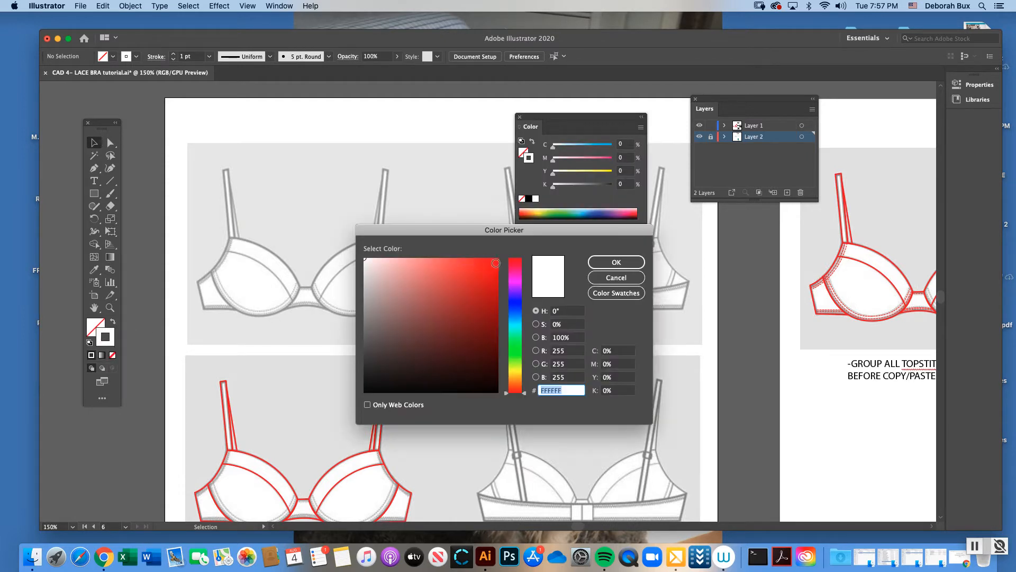
left_click(492, 262)
left_click(589, 264)
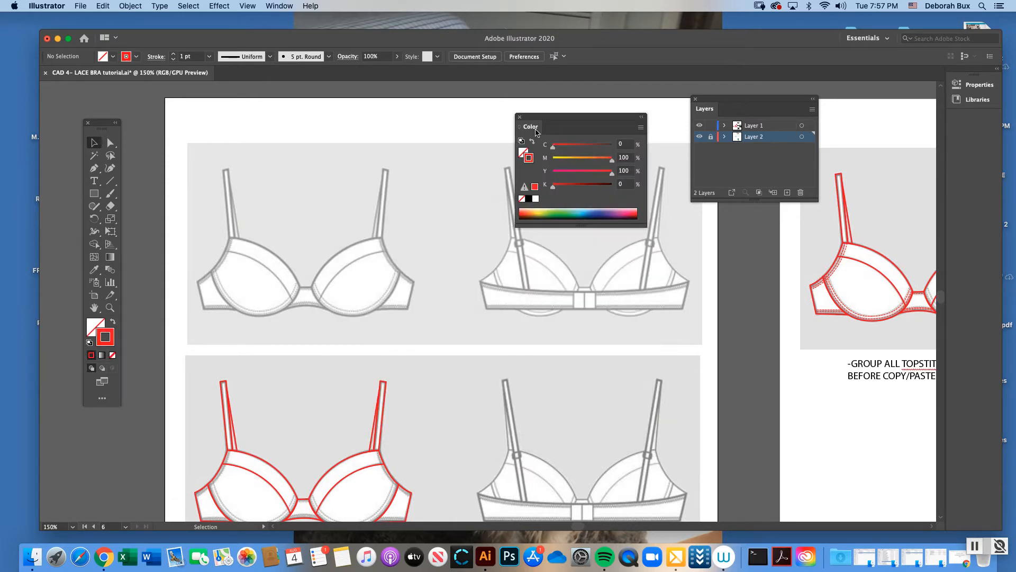
left_click(519, 117)
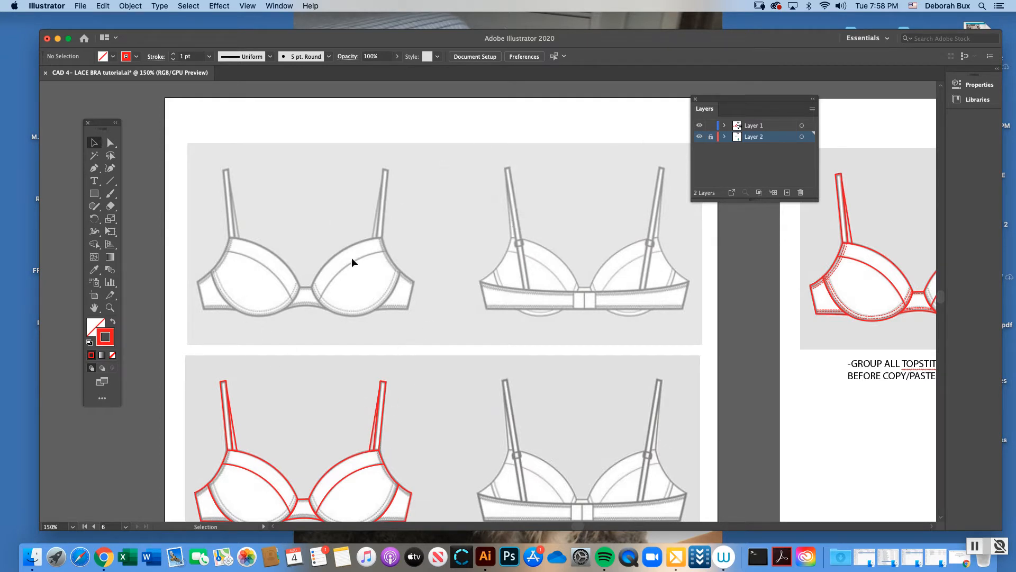
Try moving the left side wing of the red traced sample bra away from its cup, and undo the move.
left_click(93, 168)
left_click(95, 142)
scroll(937, 294, "down", 4)
left_click(249, 354)
mouse_move(258, 357)
left_mouse_down()
mouse_move(304, 273)
mouse_move(264, 370)
left_mouse_up()
left_click_drag(200, 391, 164, 397)
key("super+z")
key("v")
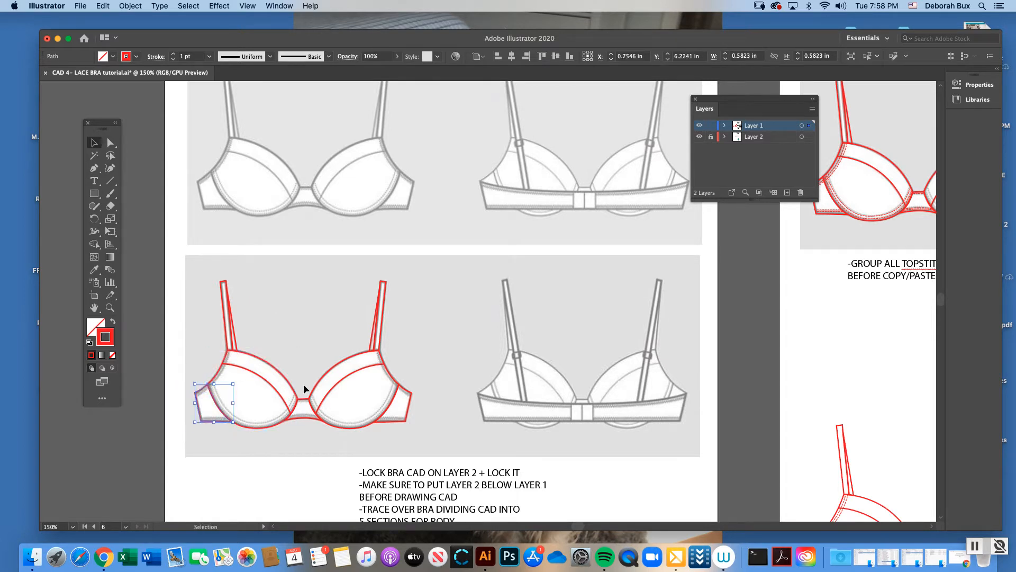
Try moving the centre bridge and the left cup of the red traced sample apart, undoing each move.
left_click_drag(303, 398, 301, 349)
key("super+z")
left_click_drag(256, 373, 284, 331)
key("super+z")
Select the left cup, left wing and centre bridge of the traced sample in turn to examine each section's outline.
left_click(238, 380)
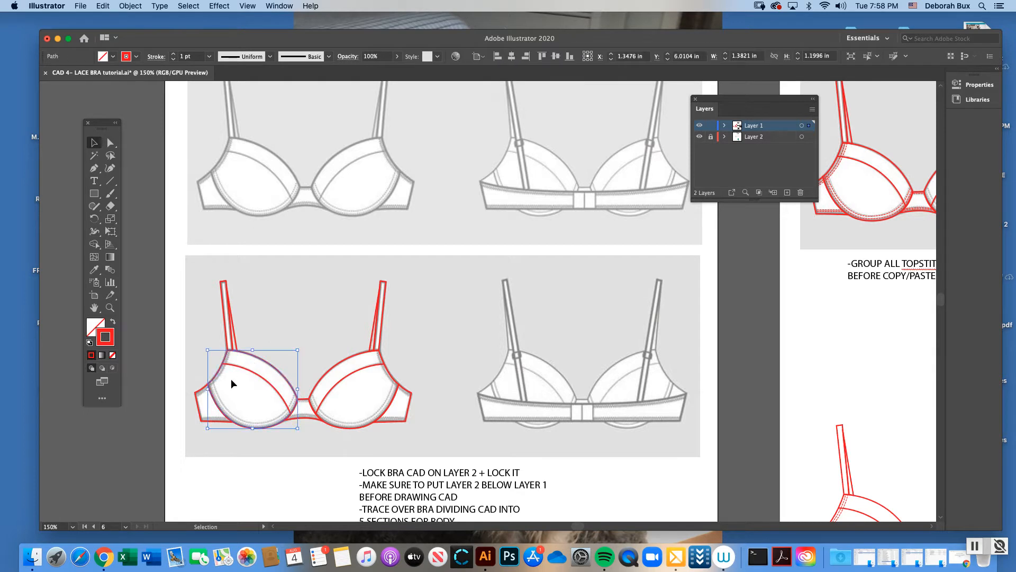
left_click(199, 393)
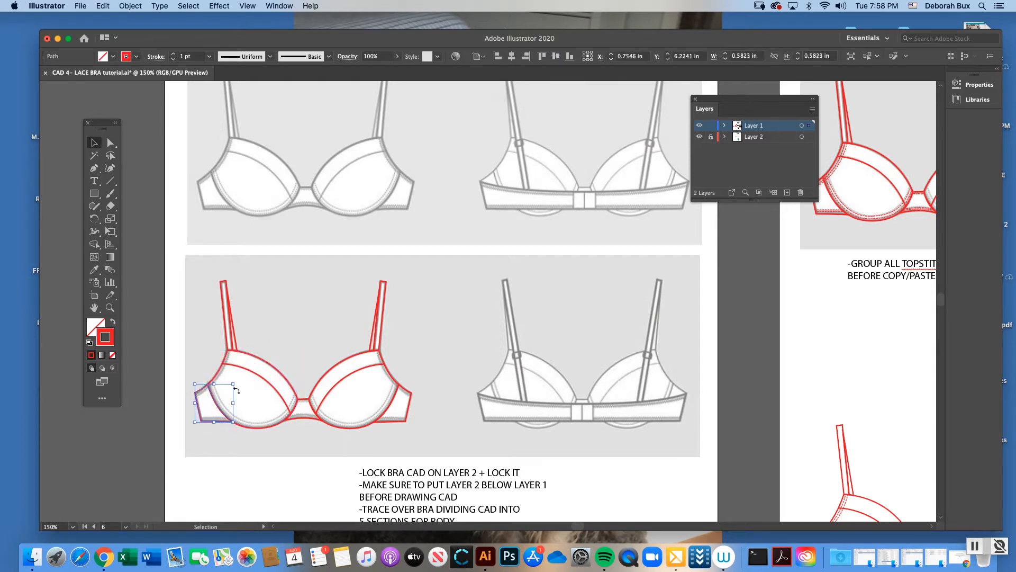
left_click(302, 403)
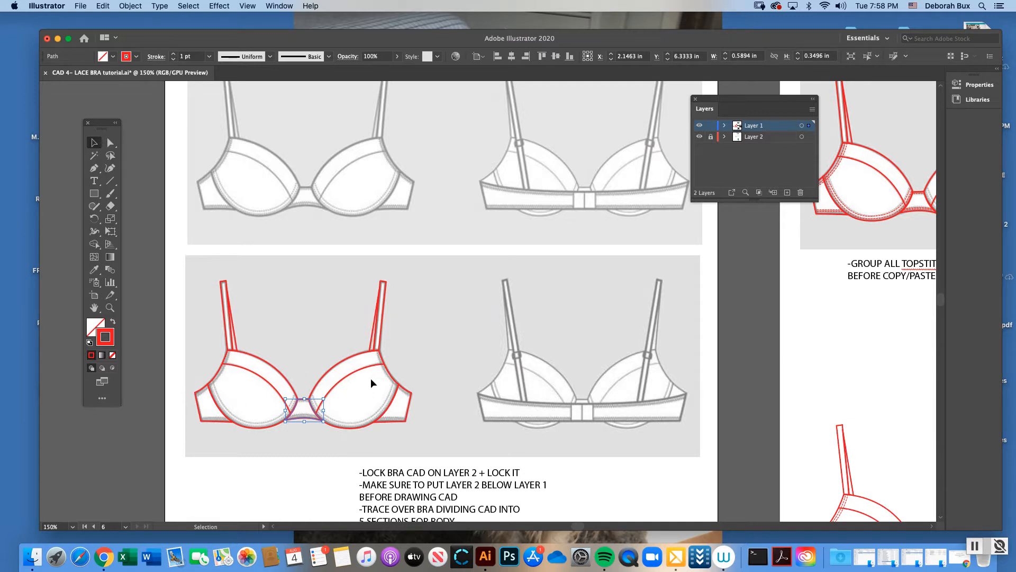
Try pulling the left front strap and its narrow inner strap piece off the traced sample, undoing each move.
left_click(231, 312)
left_click(111, 308)
left_click(307, 326)
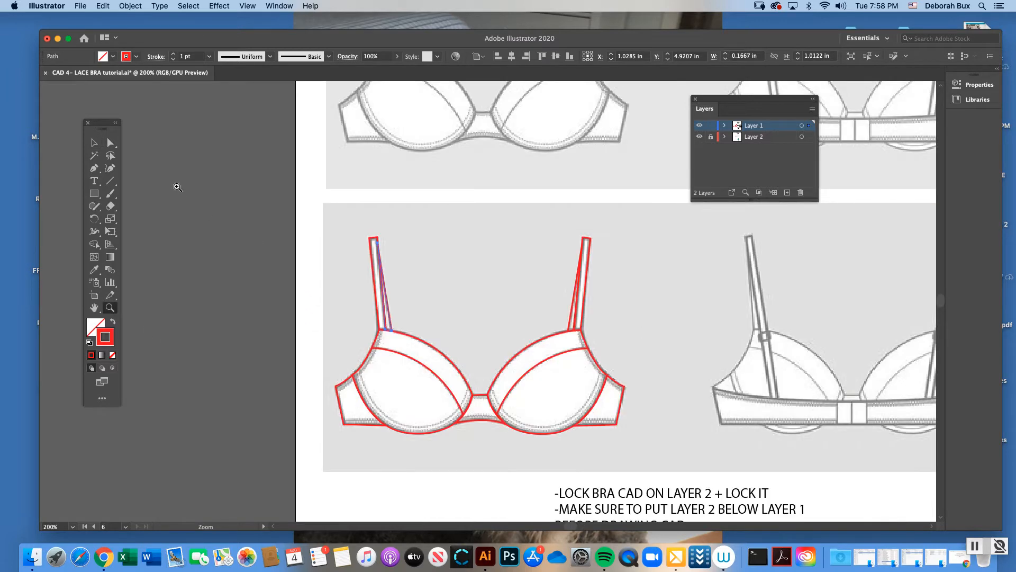
left_click(352, 296)
left_click(95, 142)
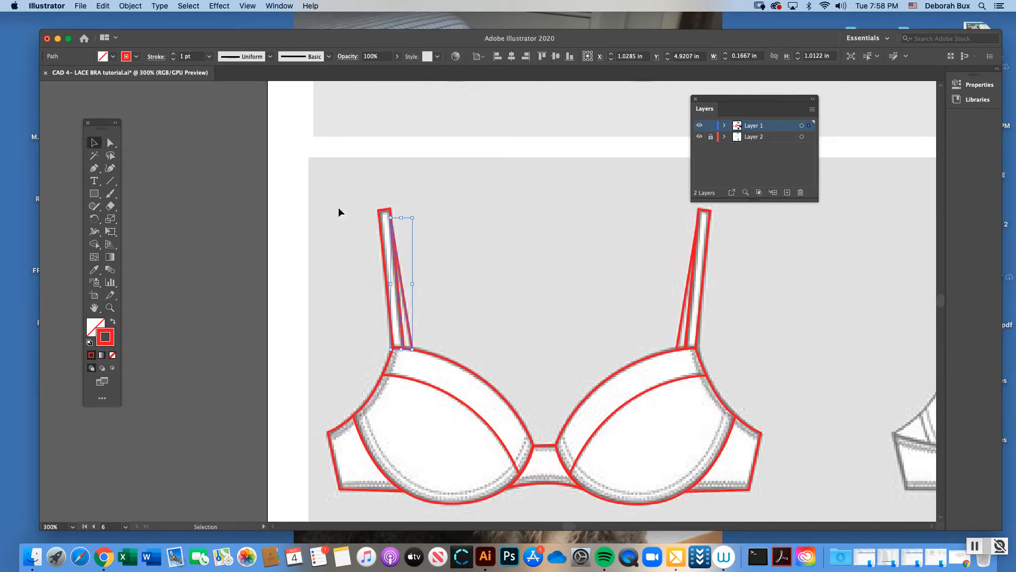
left_click(356, 220)
left_click_drag(385, 212, 339, 210)
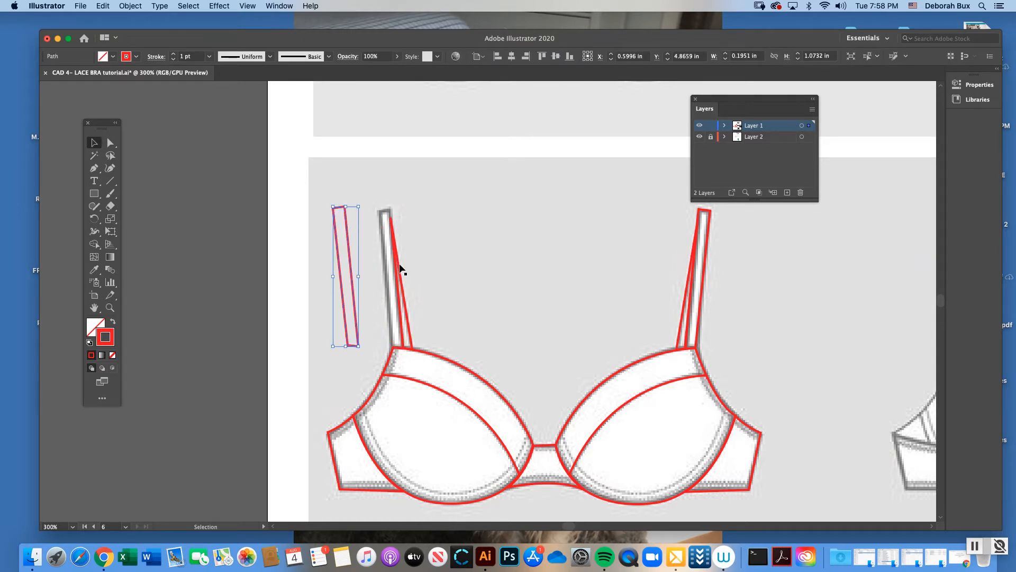
key("super+z")
left_click_drag(401, 268, 428, 264)
key("super+z")
key("v")
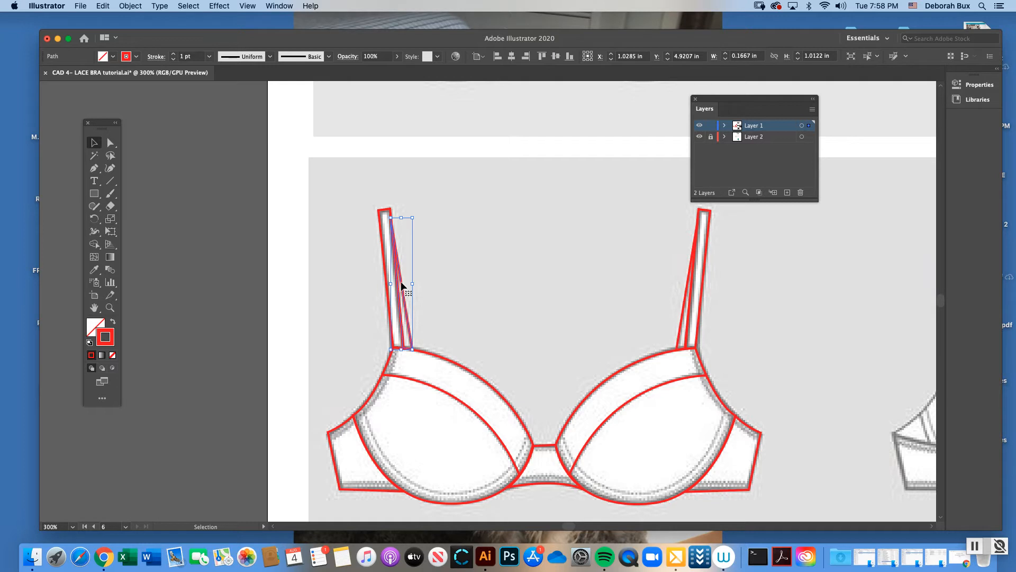
Examine the anchor points of the left cup and centre bridge outlines on the traced sample with Direct Selection.
left_click(110, 142)
left_click(291, 186)
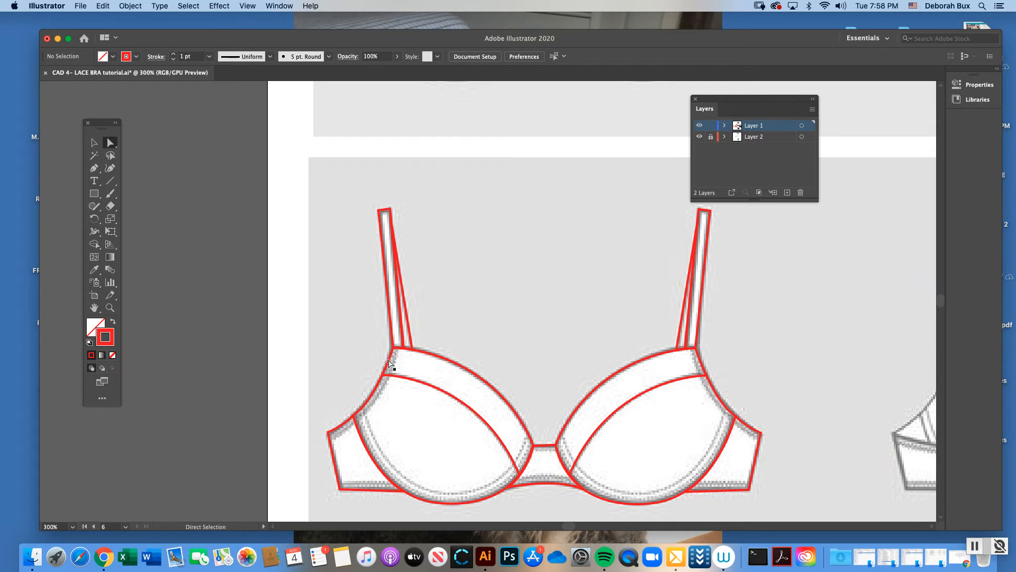
left_click(372, 404)
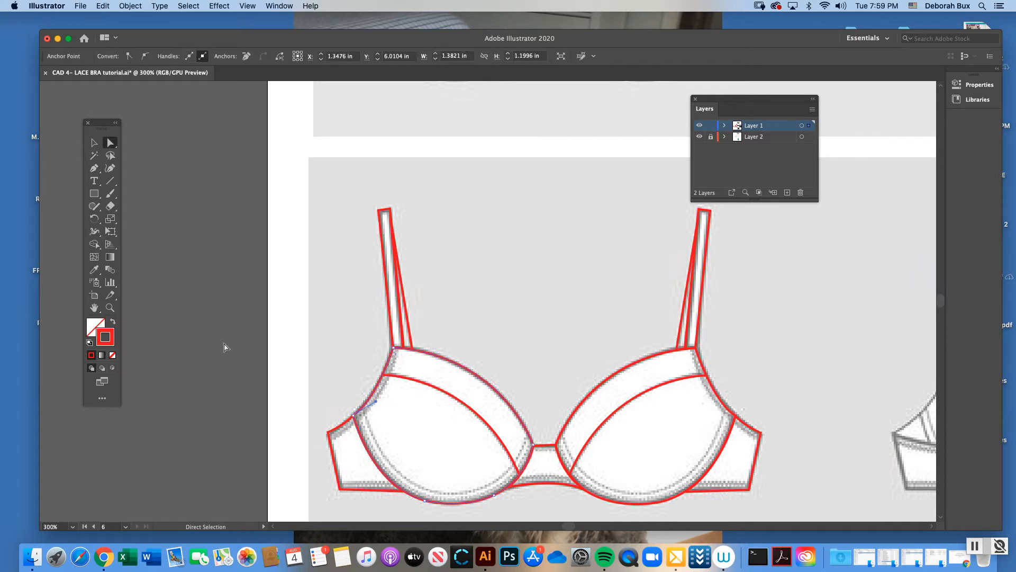
key("z")
left_click(525, 448)
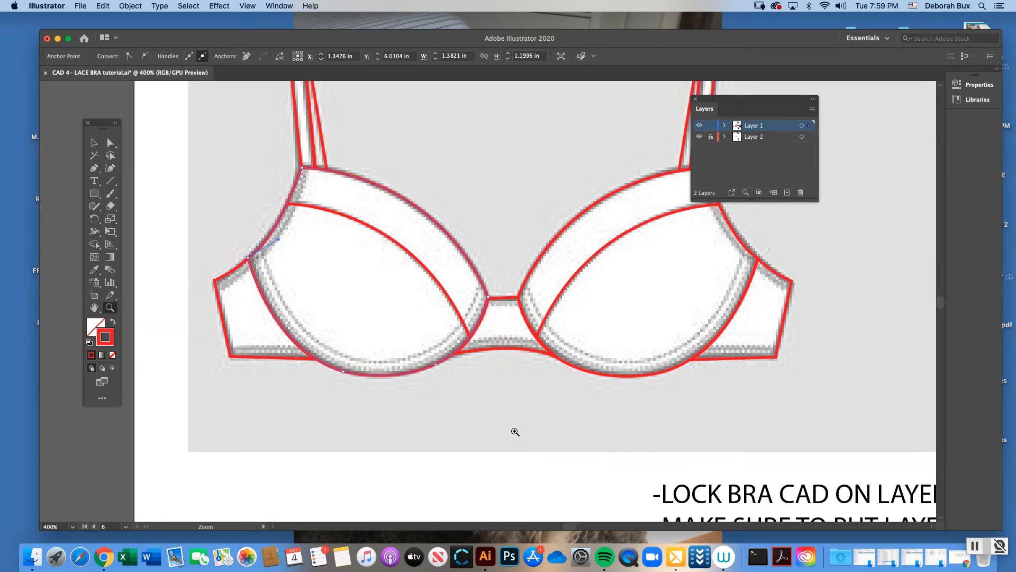
left_click(113, 146)
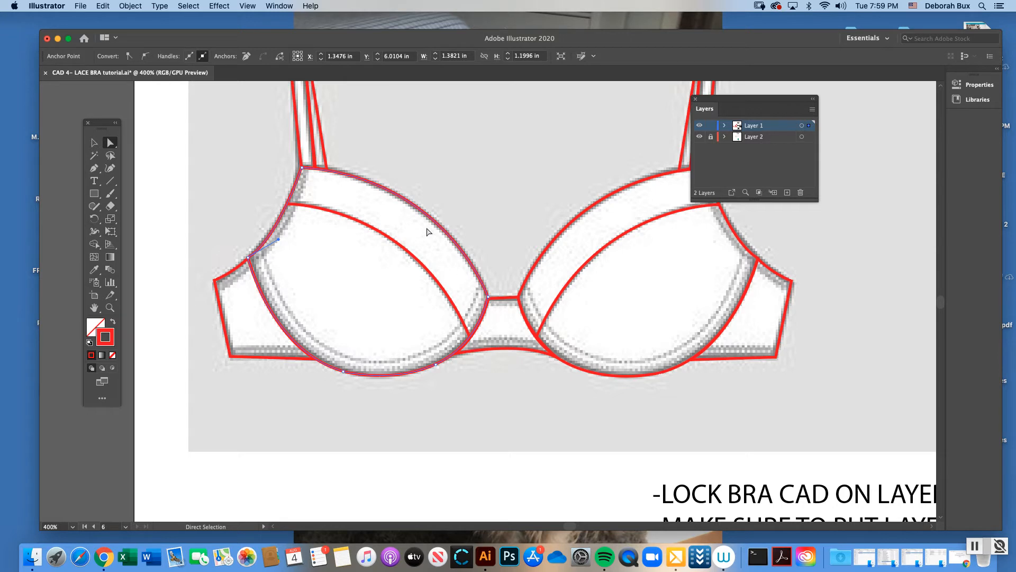
left_click(251, 268)
left_click(505, 300)
left_click(506, 301)
Examine the outlines of the left front strap and its inner strap piece on the traced sample, and deselect everything.
scroll(938, 302, "up", 5)
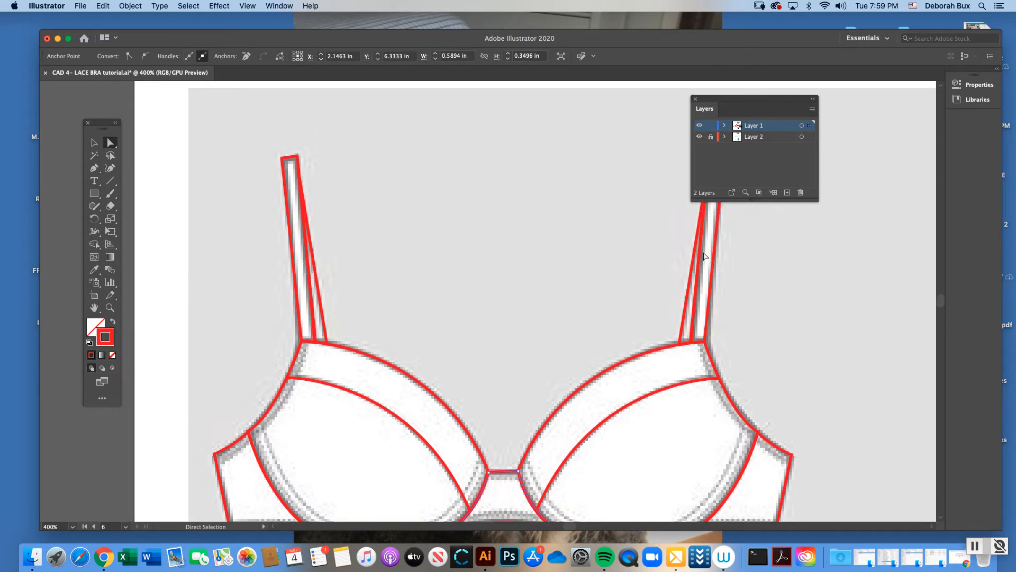
left_click(289, 160)
left_click(320, 301)
left_click(185, 283)
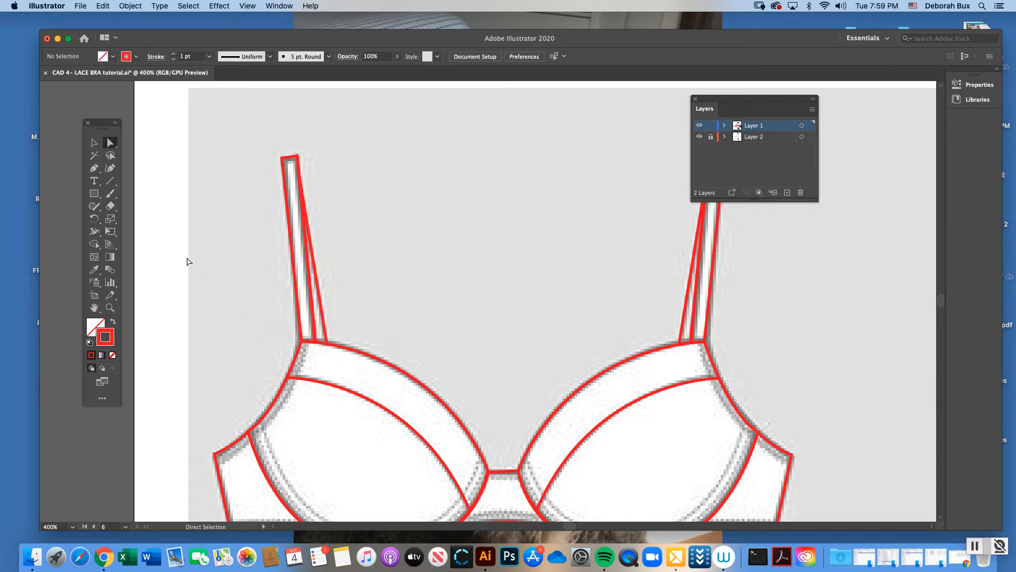
Trace the curved seam between the left wing and cup on the upper front bra reference with the Pen tool.
key("super+minus")
key("super+minus")
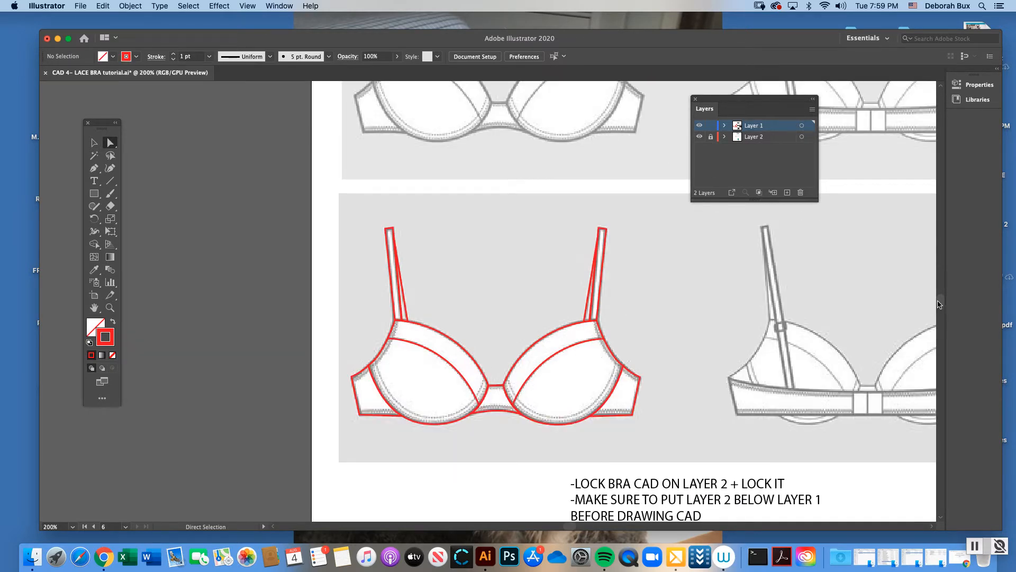
scroll(938, 304, "up", 10)
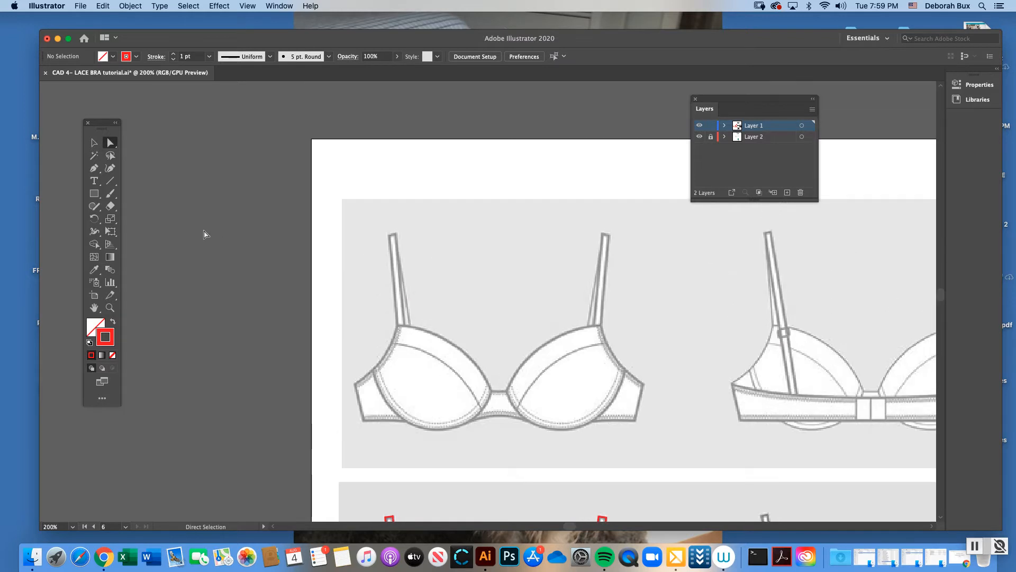
left_click(95, 168)
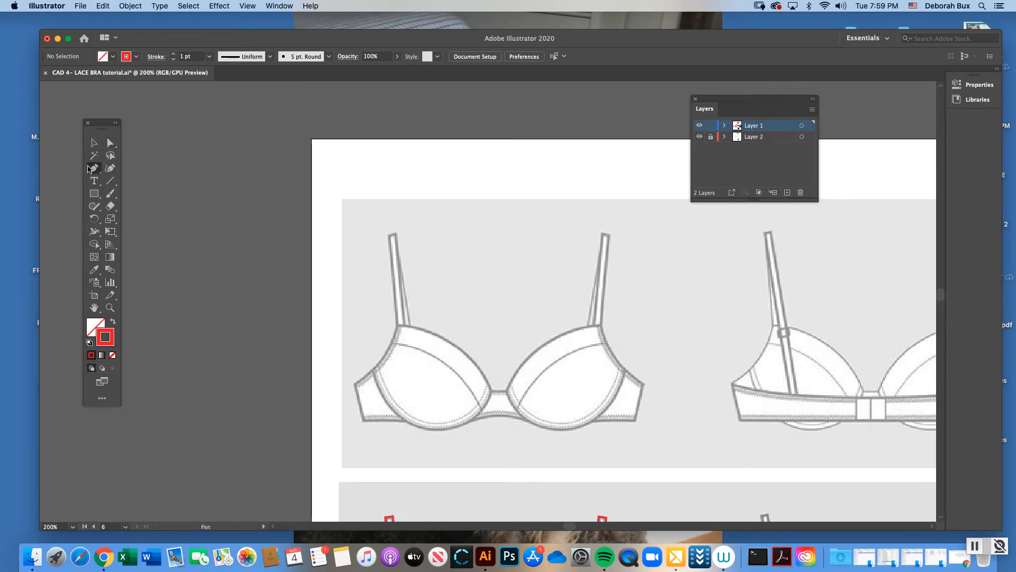
left_click(406, 421)
left_click(374, 373)
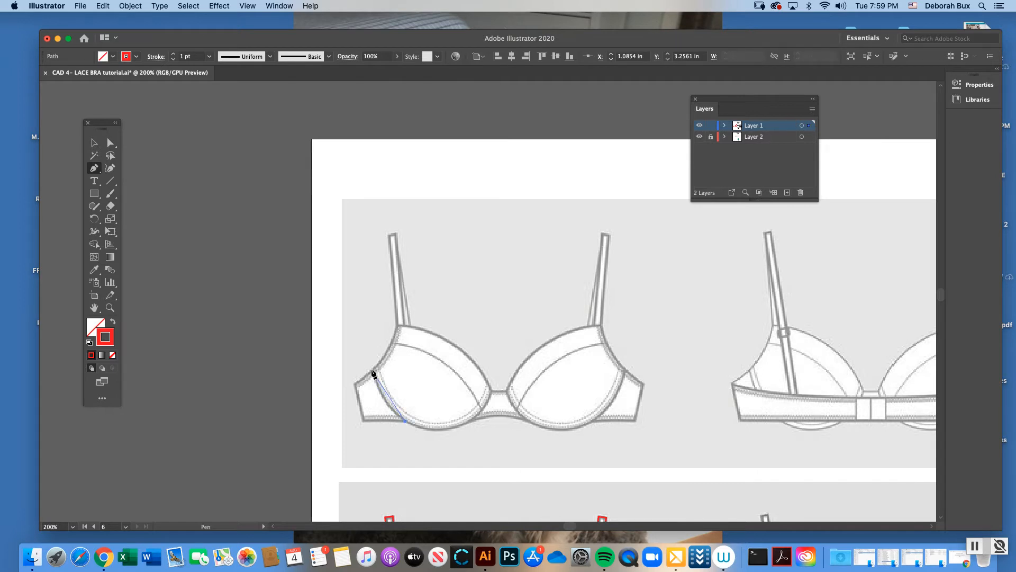
left_click_drag(371, 368, 363, 329)
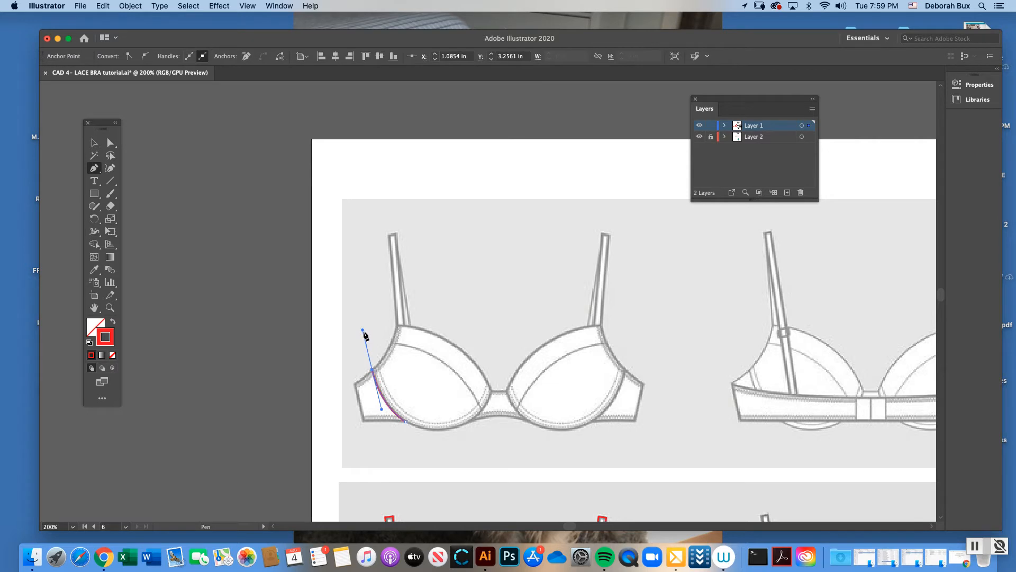
left_click(111, 142)
left_click(181, 168)
Continue the seam path around the left wing's top, outer and bottom edges, close the shape and deselect it.
left_click(94, 168)
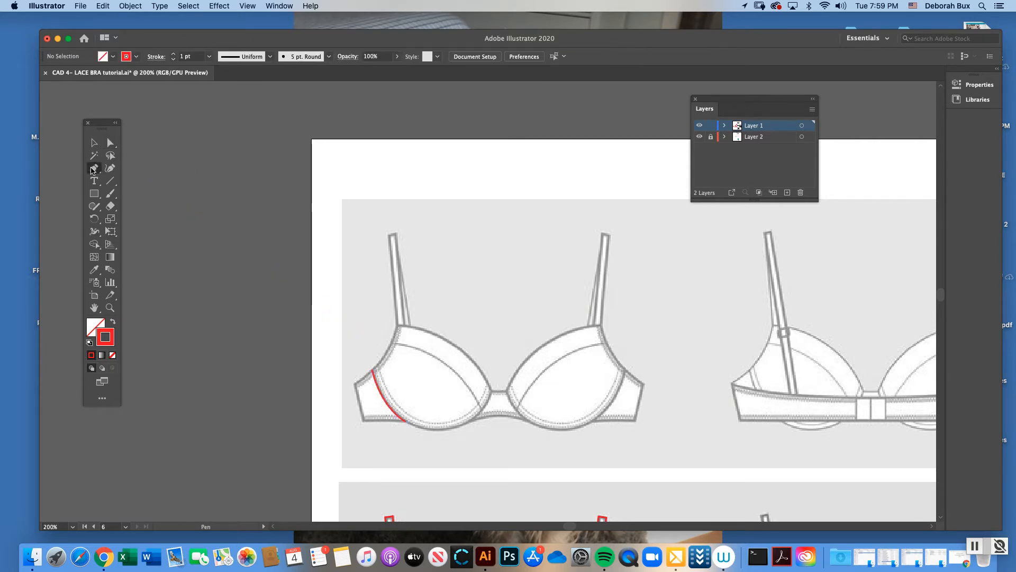
left_click(372, 371)
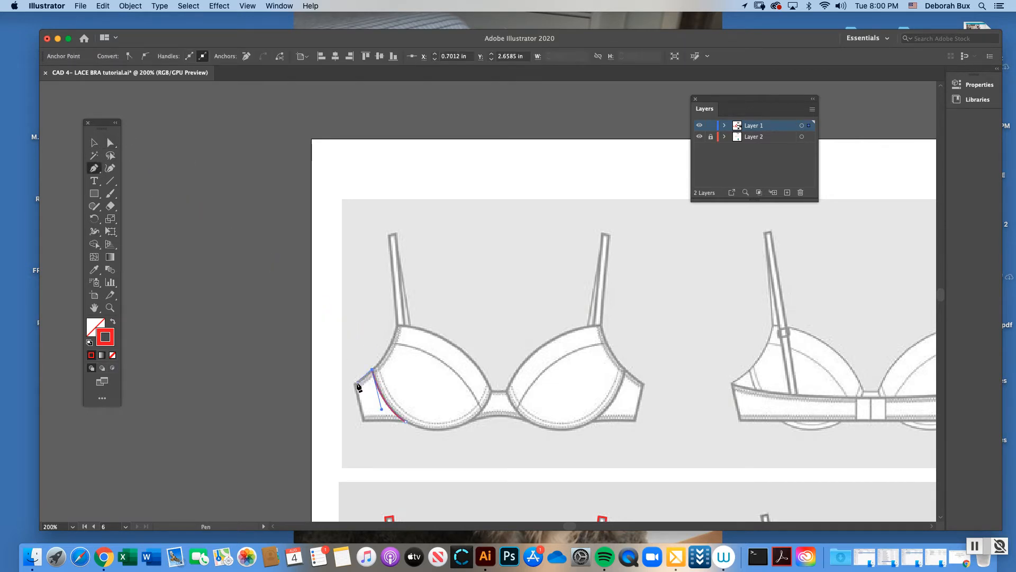
left_click(354, 383)
left_click(347, 387)
left_click(110, 142)
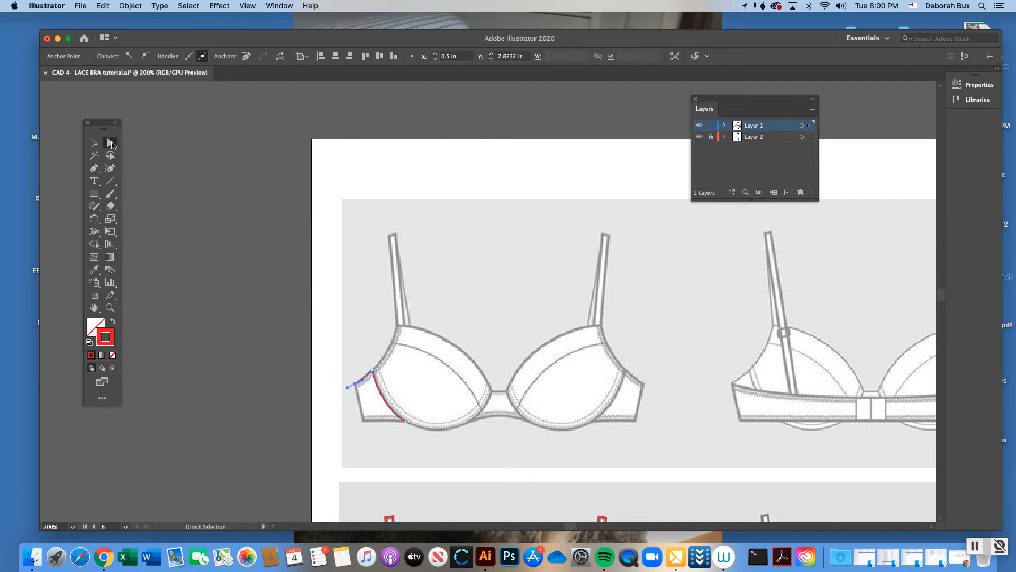
key("Delete")
key("p")
left_click(354, 384)
left_click(363, 422)
left_click(405, 421)
key("a")
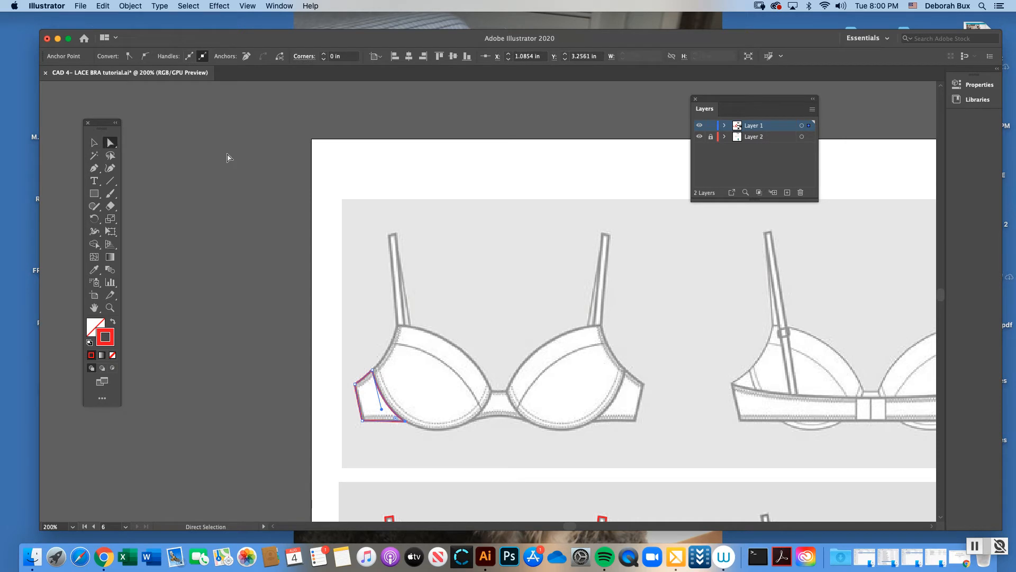
left_click(317, 197)
Trace the left cup's outer armhole curve with the Pen tool, from the wing's top corner to the strap base.
left_click(110, 308)
left_click(549, 389)
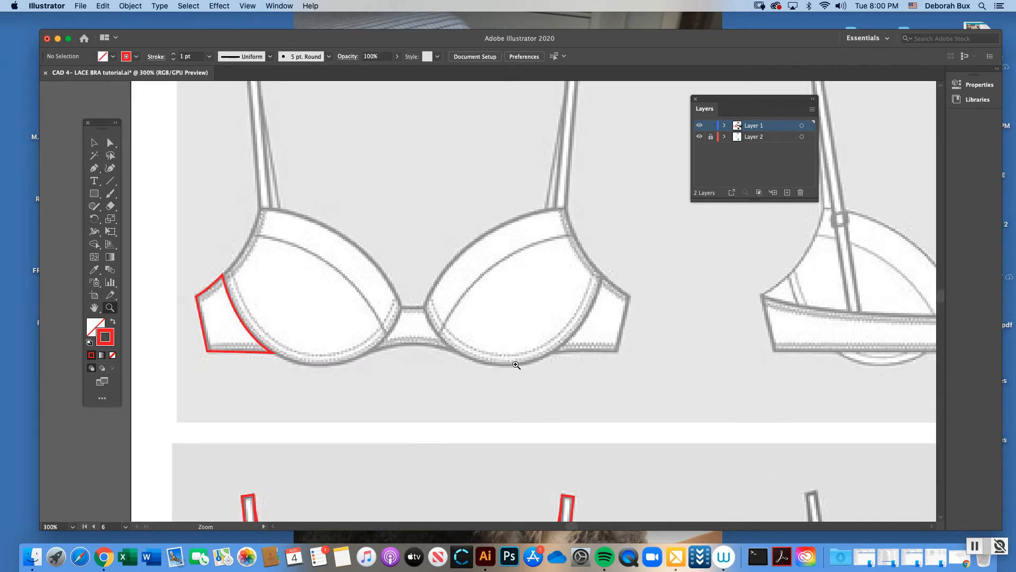
left_click(94, 168)
left_click(223, 275)
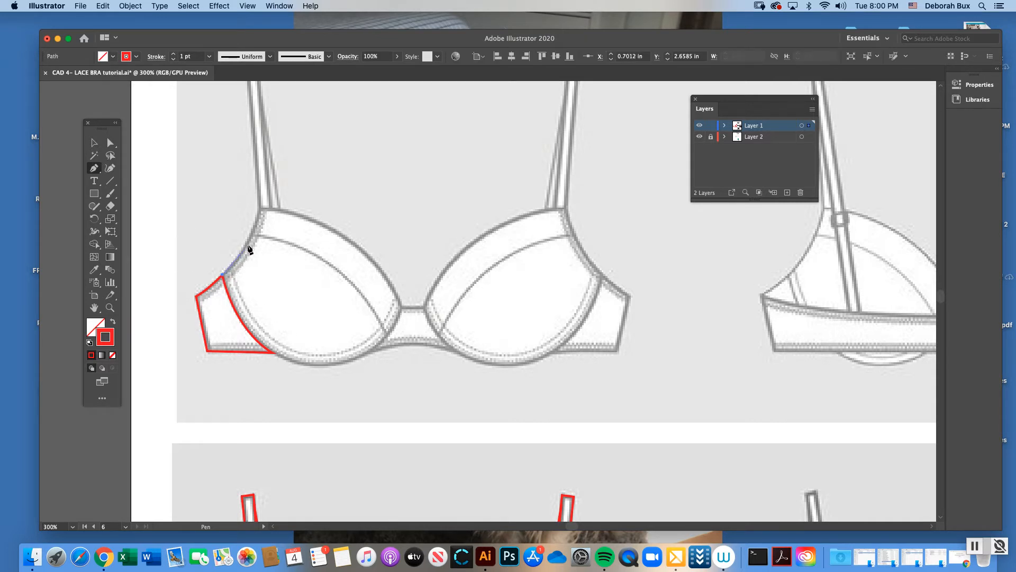
left_click_drag(260, 209, 265, 171)
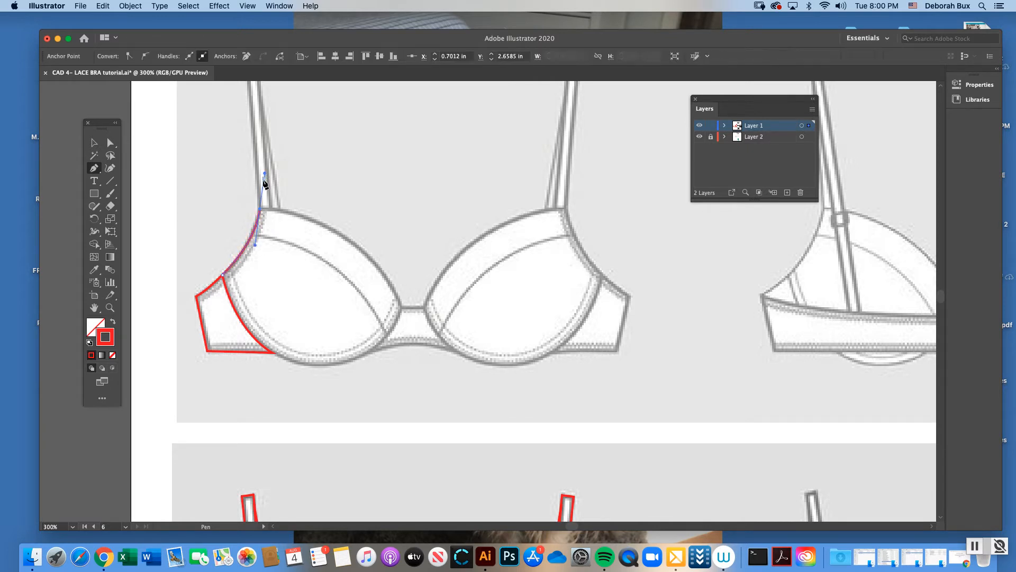
key("a")
Extend the left cup path along the curved neckline edge from the strap base to the top of the centre bridge.
key("p")
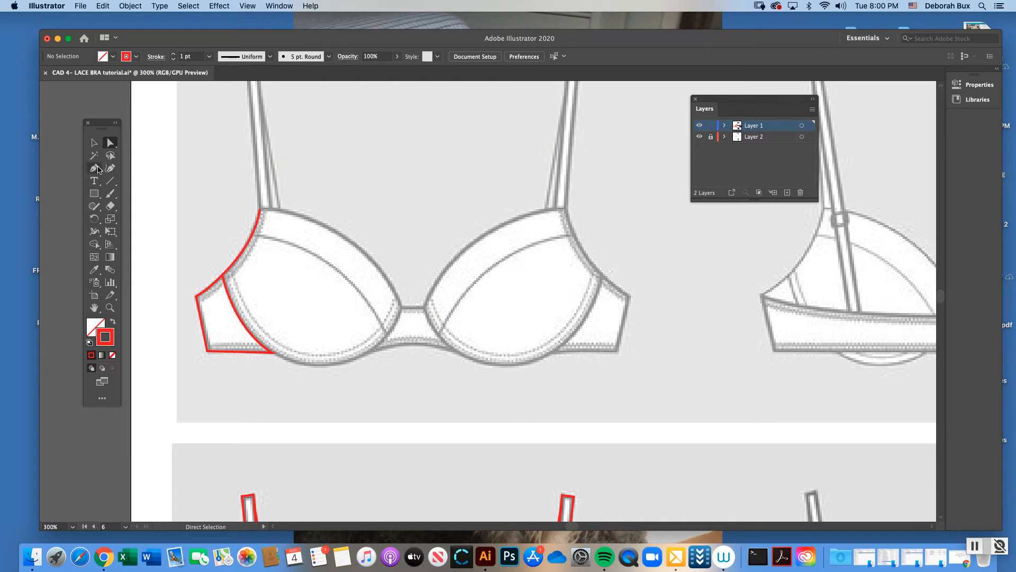
left_click(260, 211)
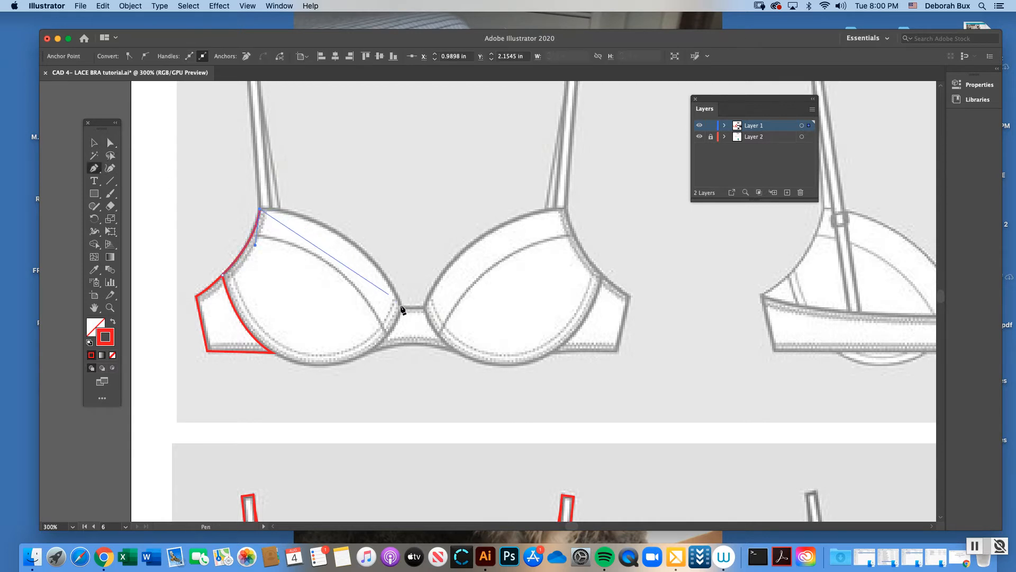
mouse_move(402, 306)
left_mouse_down()
mouse_move(411, 345)
mouse_move(447, 406)
left_mouse_up()
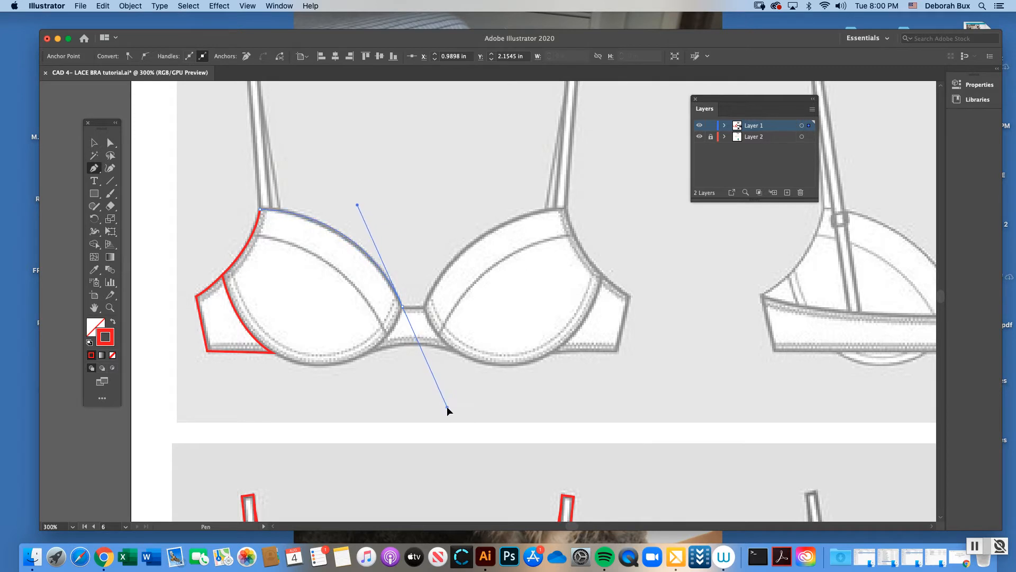
left_click(110, 142)
left_click(142, 156)
Continue the left cup path from the bridge top around the underwire curve to the wing's top corner, close the shape and deselect it.
left_click(94, 168)
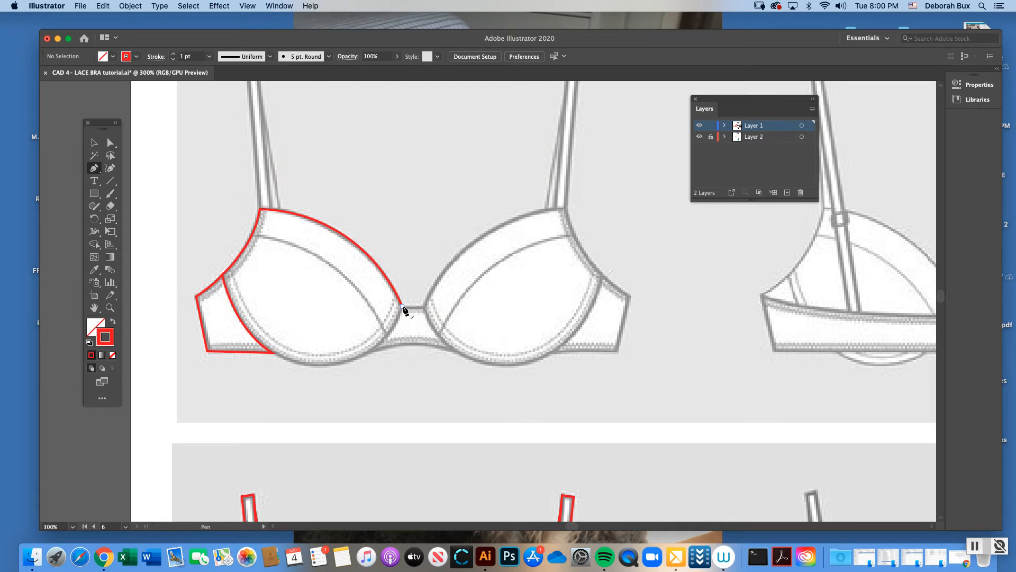
left_click_drag(403, 308, 254, 363)
key("a")
left_click(153, 147)
key("p")
left_click(321, 365)
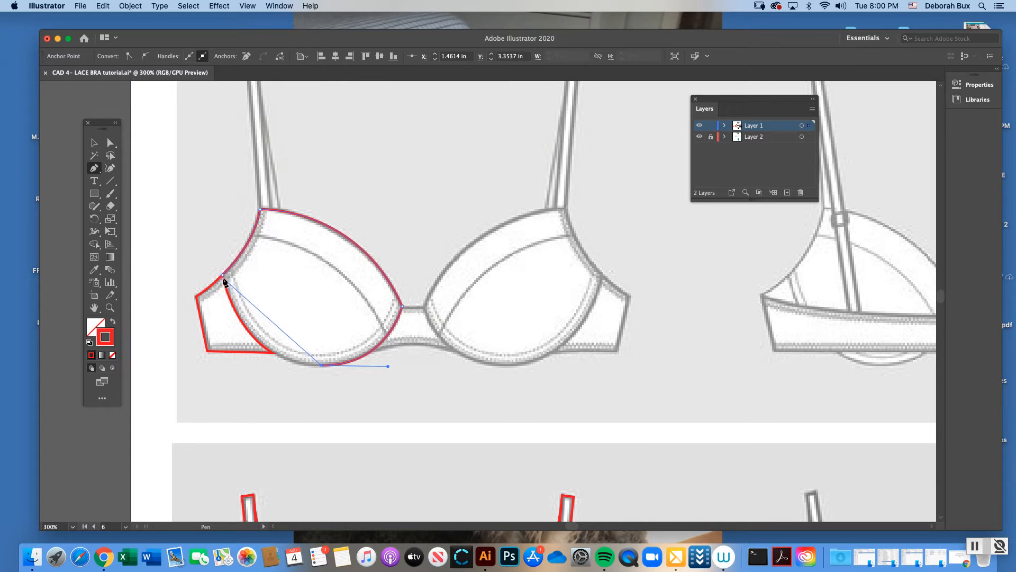
left_click_drag(221, 274, 197, 177)
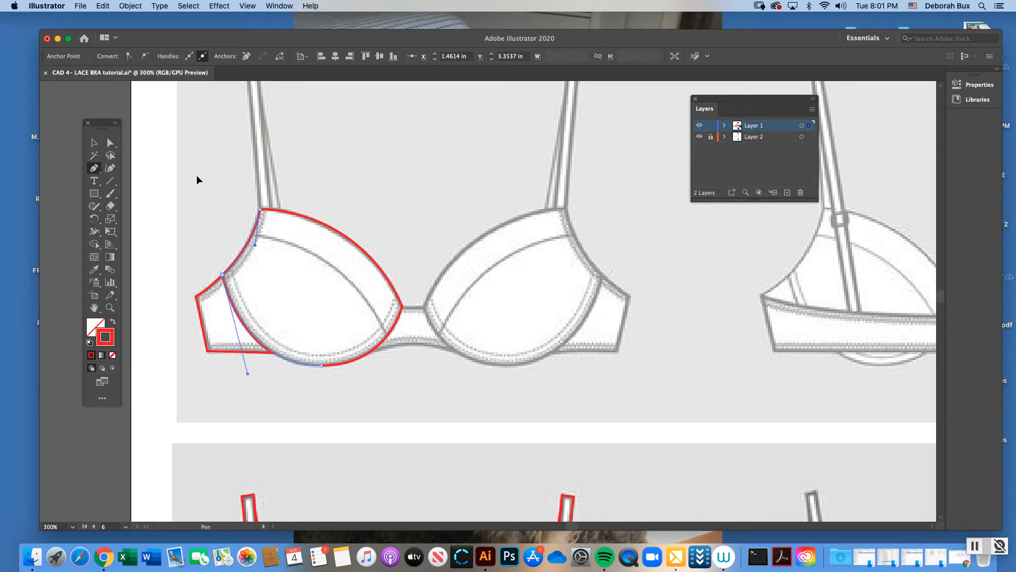
left_click(111, 144)
left_click(194, 183)
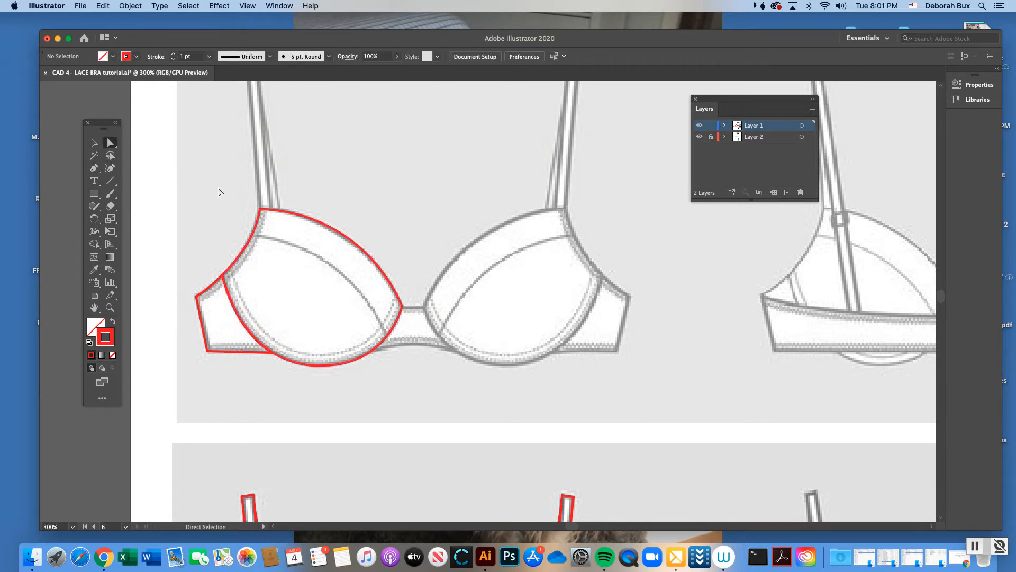
Move the left cup and left wing aside to check that they are separate closed shapes, undoing each move.
key("v")
mouse_move(292, 216)
left_mouse_down()
mouse_move(319, 193)
mouse_move(290, 235)
left_mouse_up()
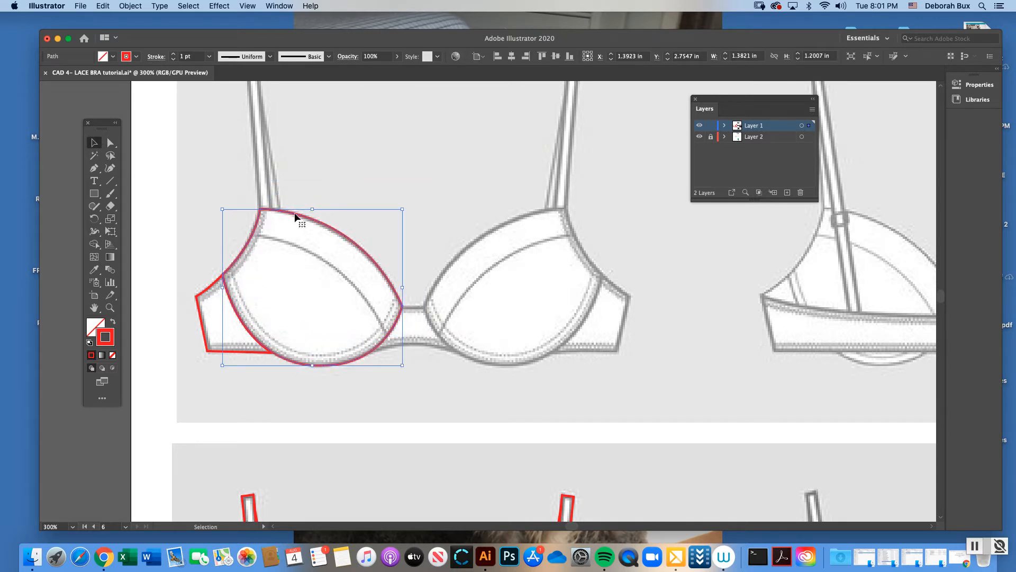
left_click_drag(295, 217, 310, 189)
key("cmd+z")
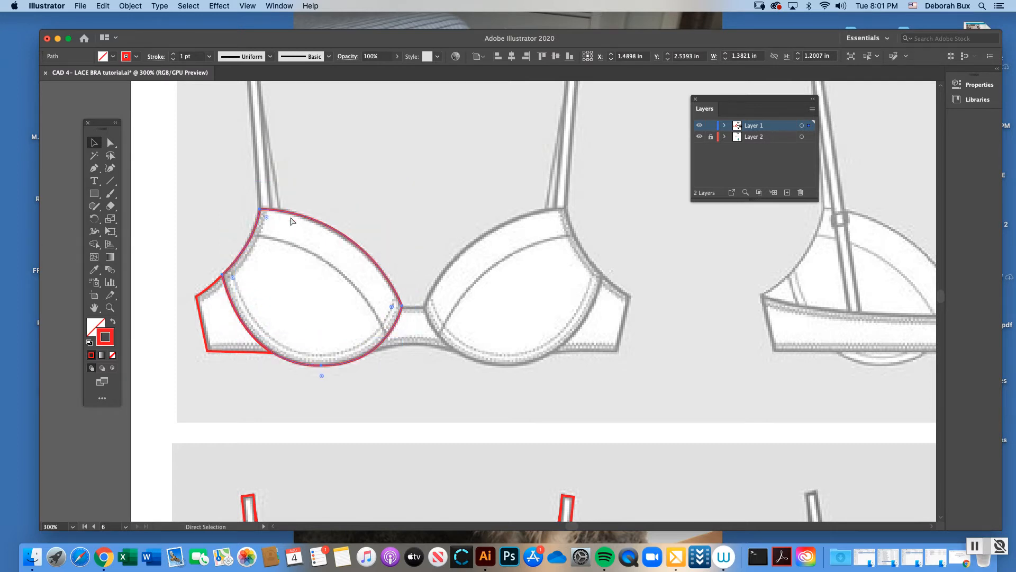
left_click(182, 275)
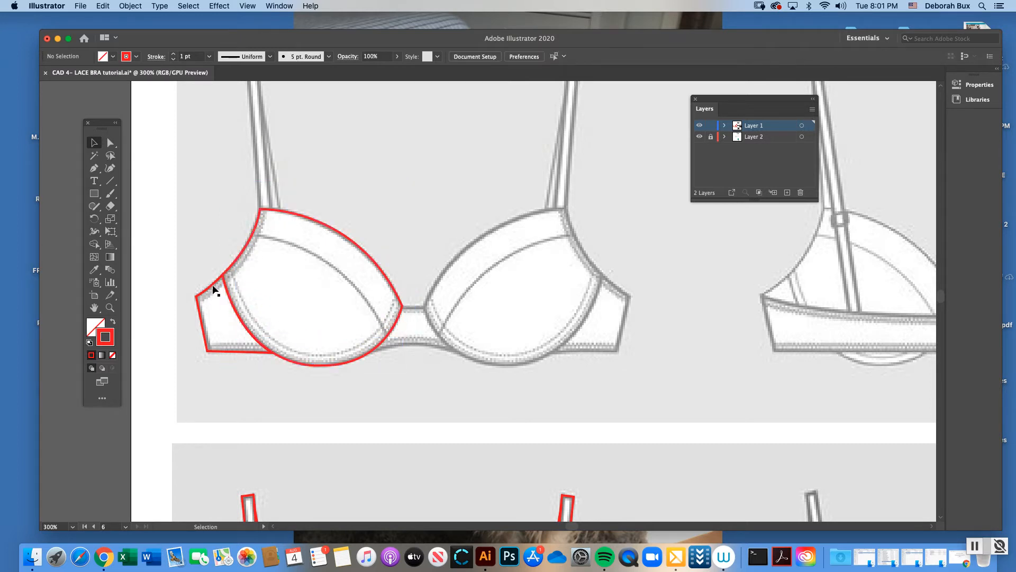
left_click_drag(203, 289, 168, 295)
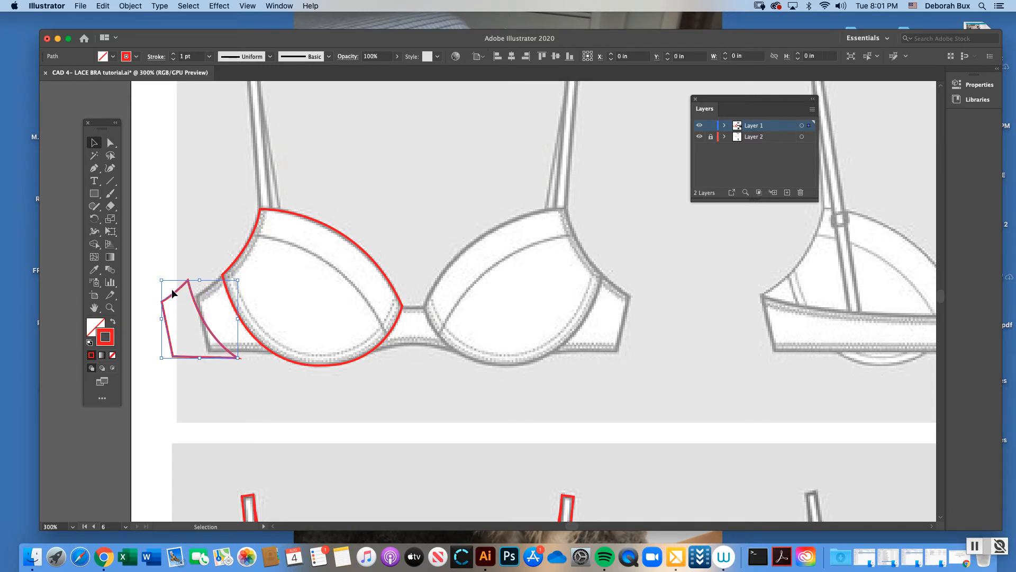
key("super+z")
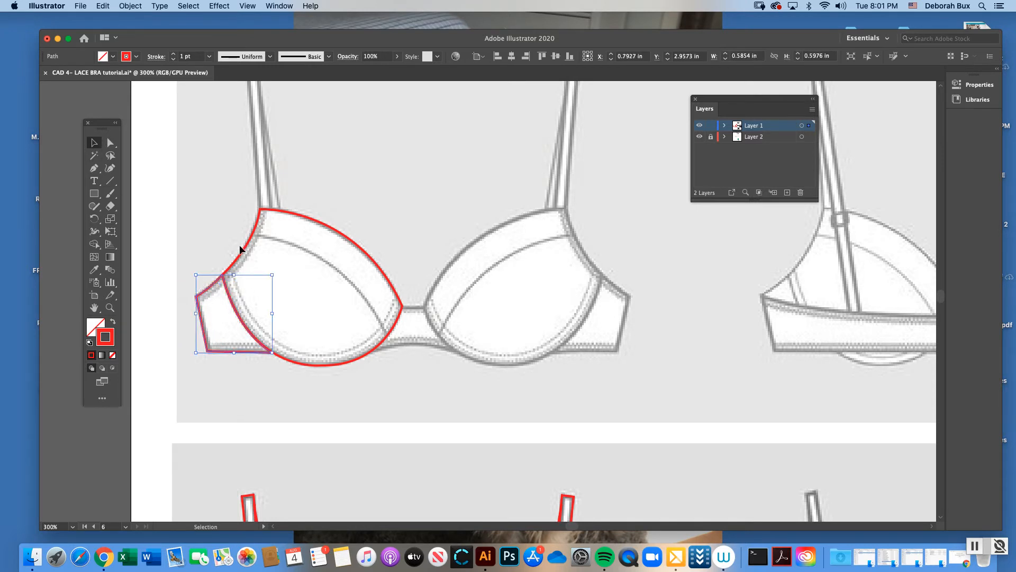
left_click_drag(245, 253, 265, 223)
key("super+z")
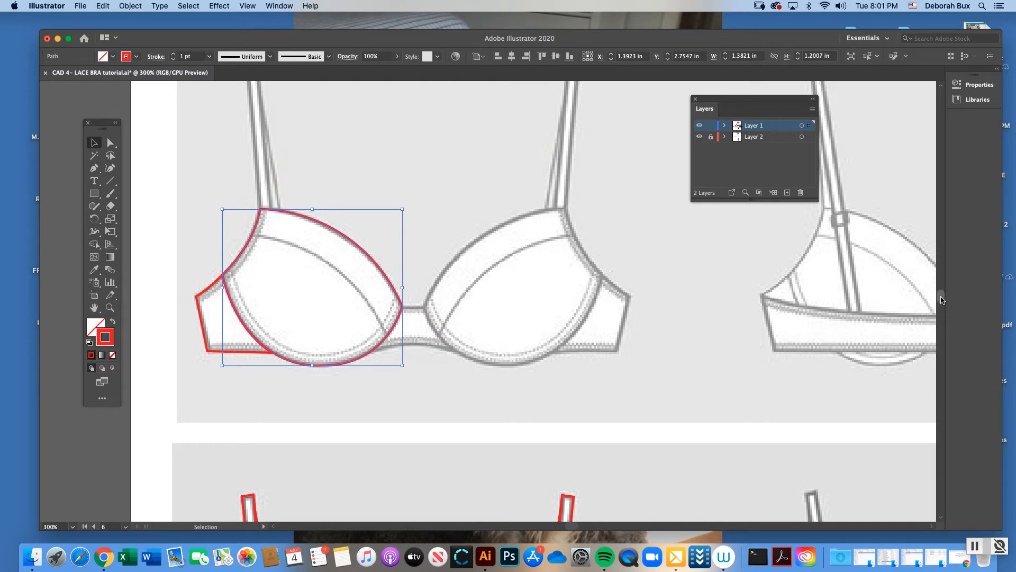
Trace the centre bridge's top edge and its curved seam along the right cup with the Pen tool.
scroll(942, 297, "up", 5)
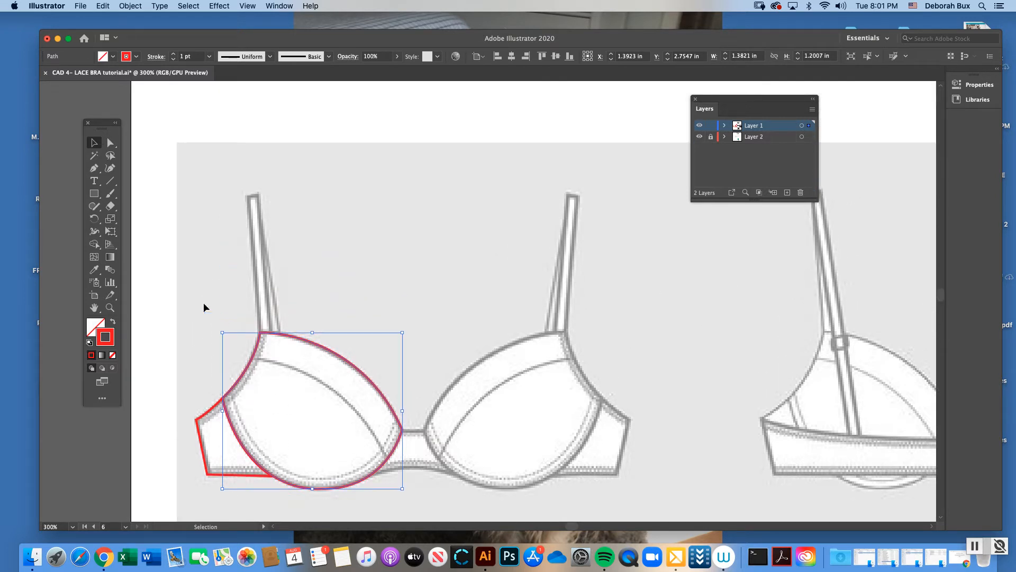
left_click(95, 168)
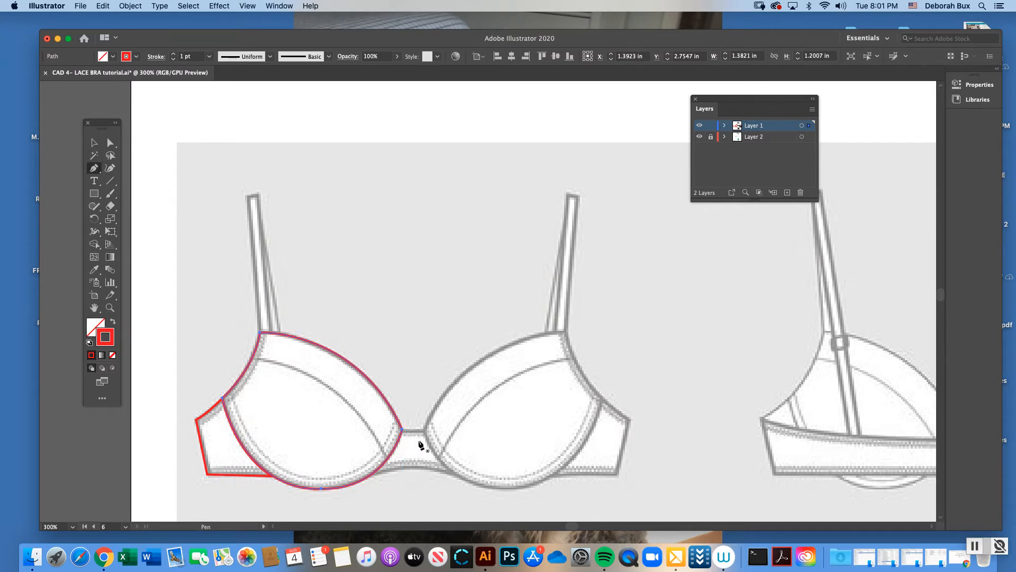
left_click(403, 431)
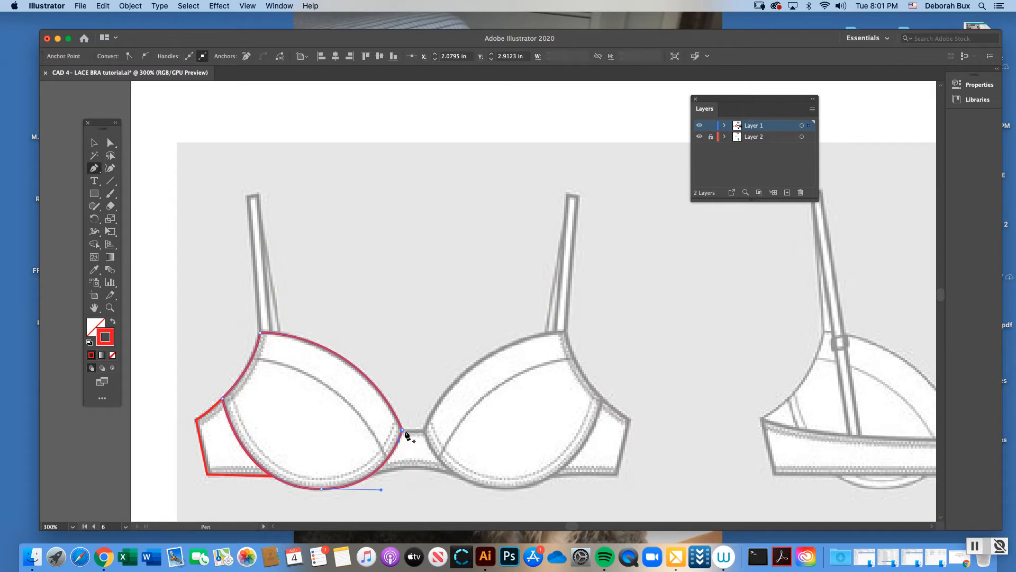
left_click(424, 432)
key("a")
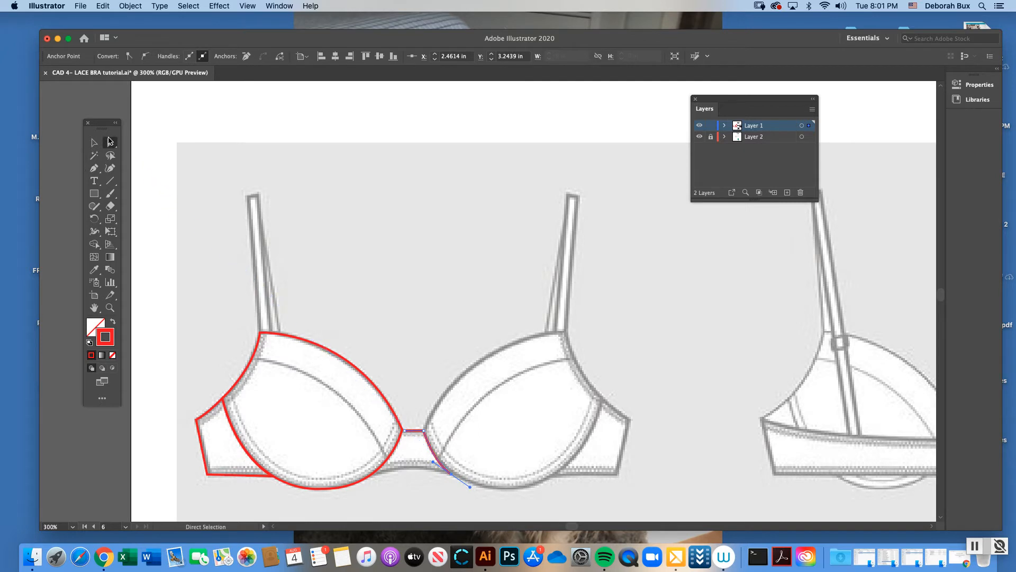
left_click(143, 144)
Extend the bridge path along its curved lower edge to the left cup's underwire, then deselect it.
left_click(94, 168)
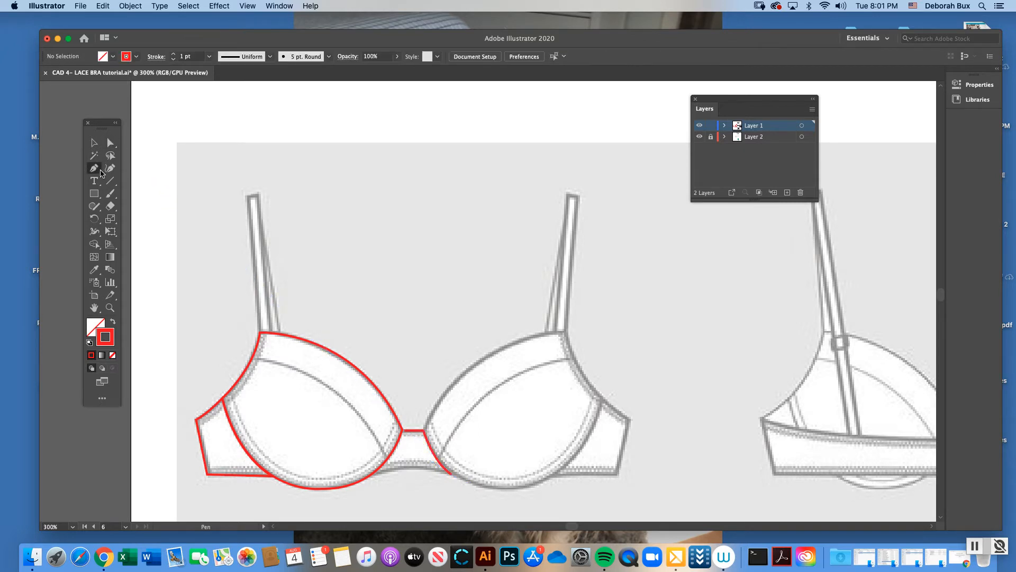
left_click(449, 472)
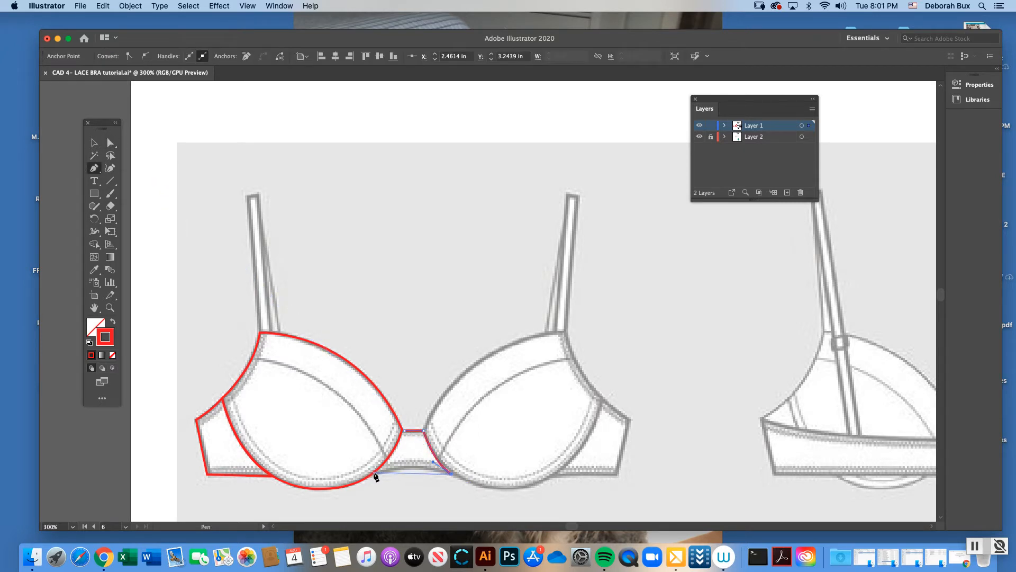
left_click(374, 473)
left_click_drag(313, 482, 325, 487)
left_click(110, 142)
left_click(154, 127)
Close the centre bridge shape with a curve along the left cup's seam up to its top corner and deselect it.
left_click(94, 167)
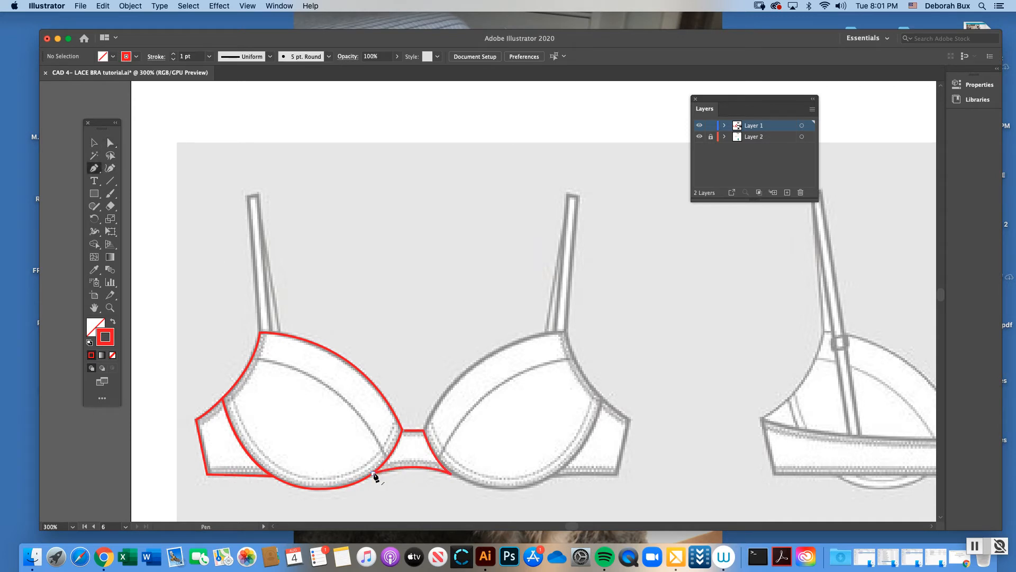
left_click(374, 473)
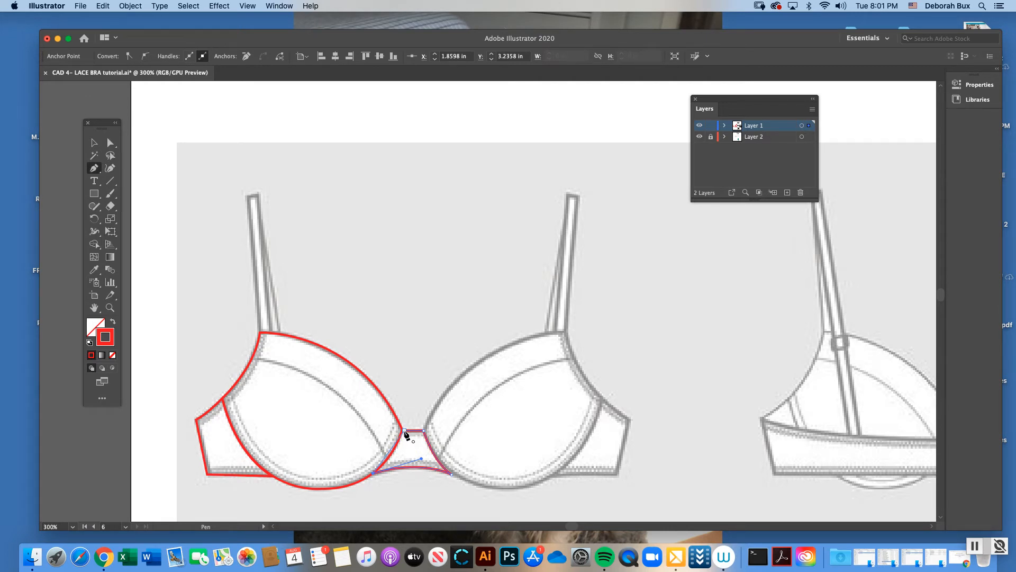
left_click_drag(404, 430, 415, 401)
left_click(110, 142)
left_click(154, 132)
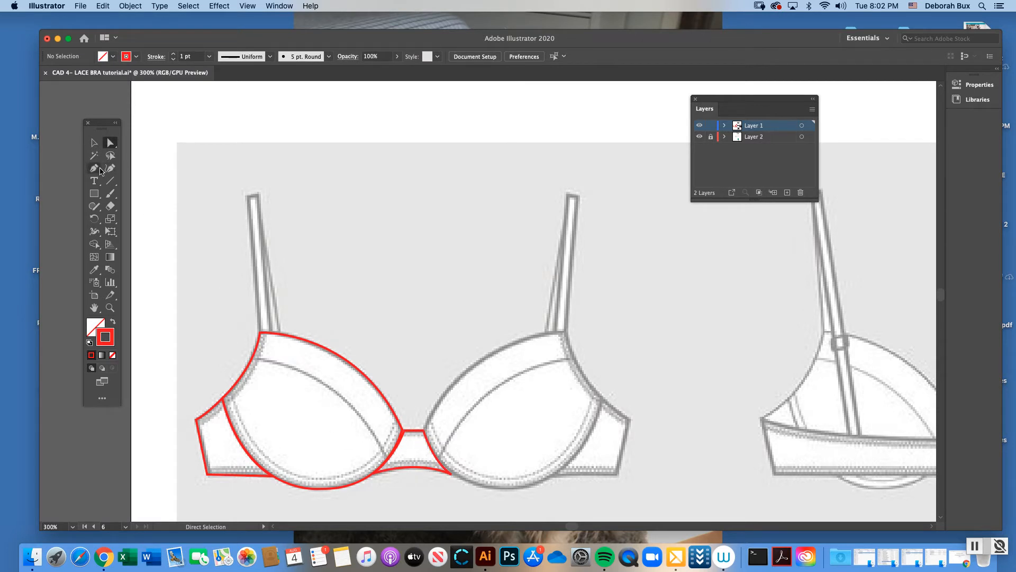
Trace the left front strap as a closed four-cornered shape rising from the cup's top corner, and deselect it.
left_click(94, 168)
left_click(261, 334)
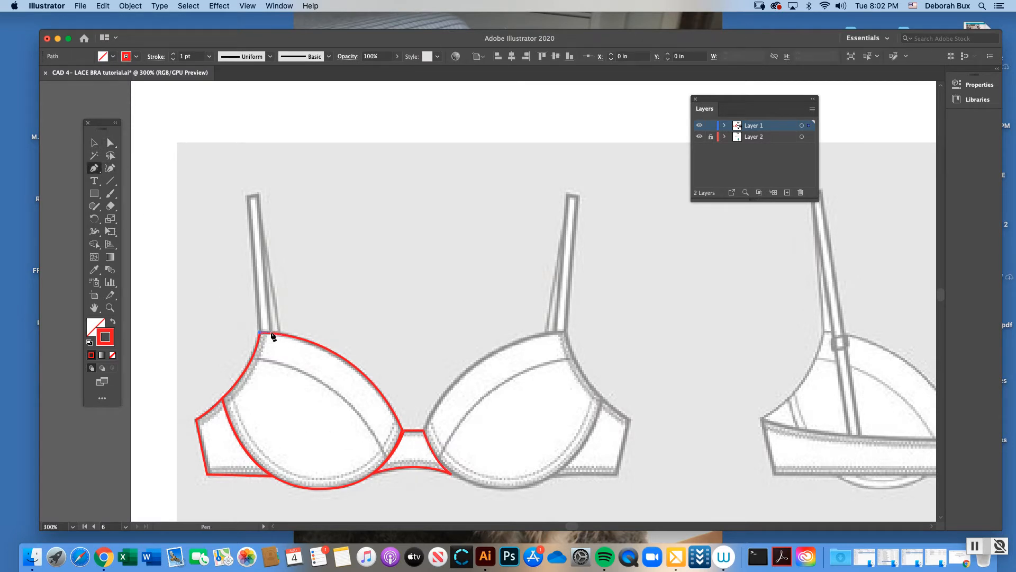
left_click(259, 194)
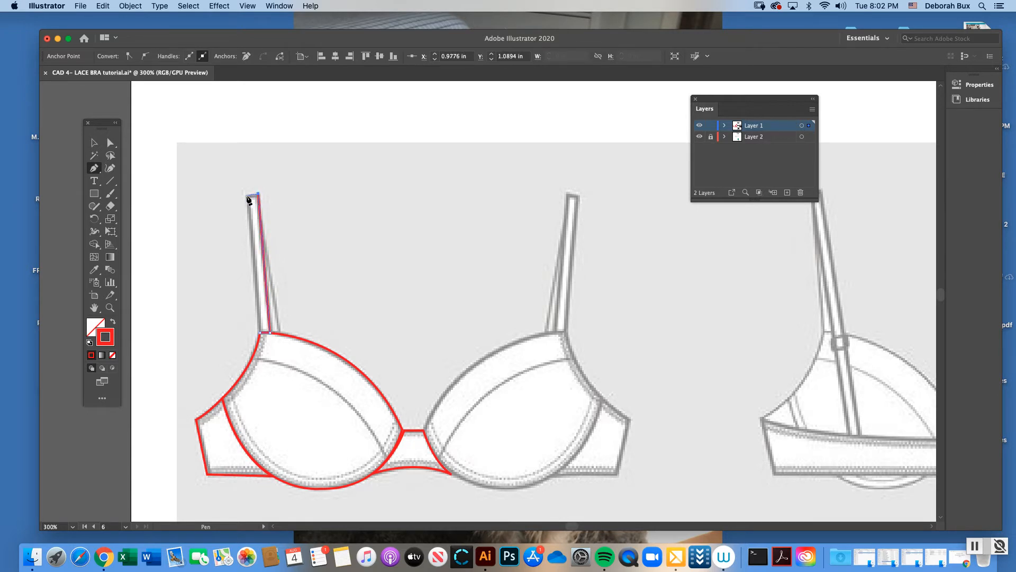
left_click(247, 197)
left_click(260, 333)
left_click(110, 143)
left_click(244, 196)
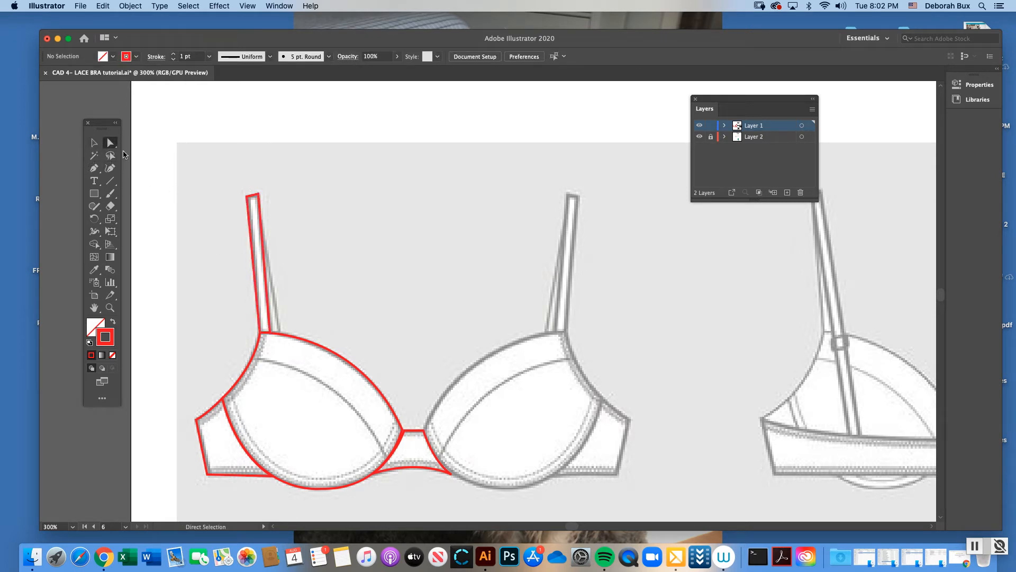
Adjust the top corner anchor of the left front strap to fit the reference outline, and deselect it.
left_click(250, 198)
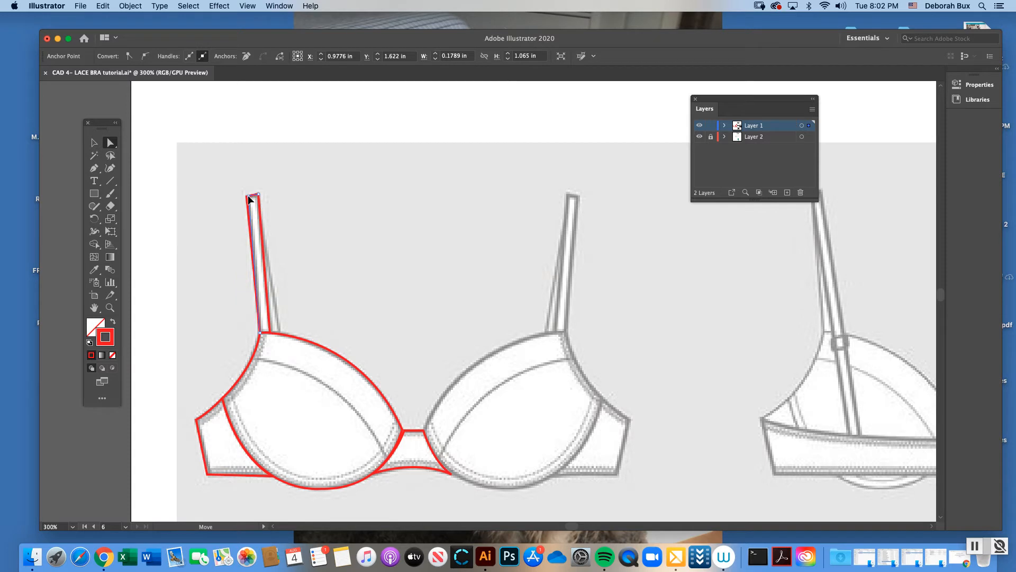
left_click(259, 195)
left_click(260, 113)
Trace the narrow triangular back strap section beside the left front strap as a closed shape and deselect it.
left_click(94, 168)
left_click(259, 200)
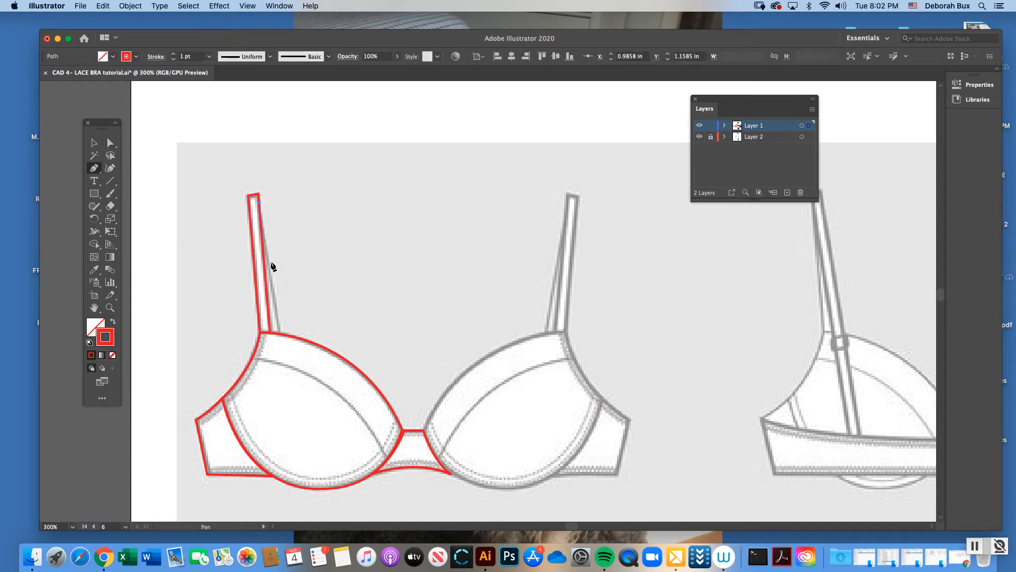
left_click(281, 332)
left_click(270, 333)
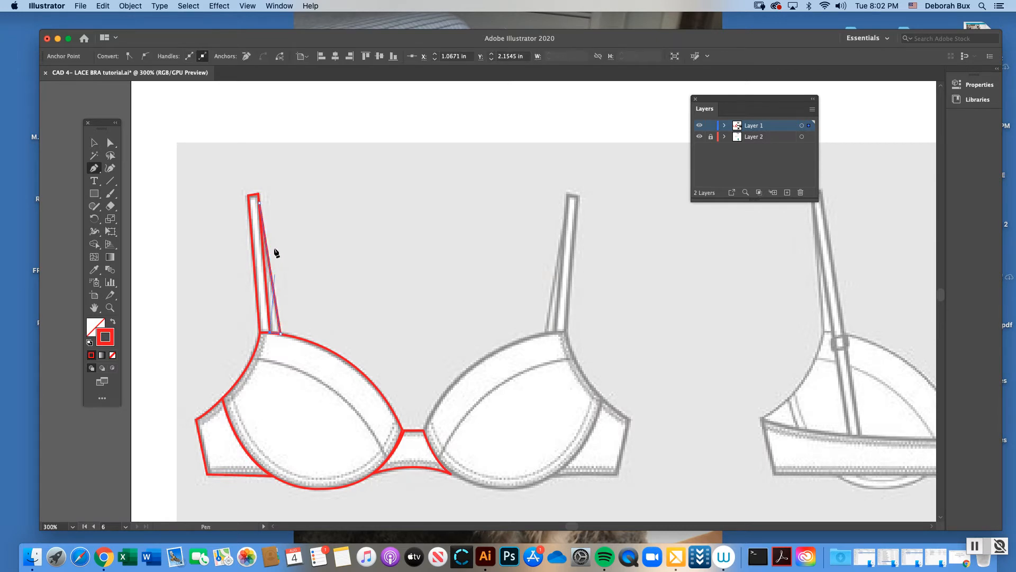
left_click(260, 203)
key("a")
left_click(166, 173)
Move the strap pieces, left cup, wing and bridge aside to check that each is separate, and undo all the moves.
key("v")
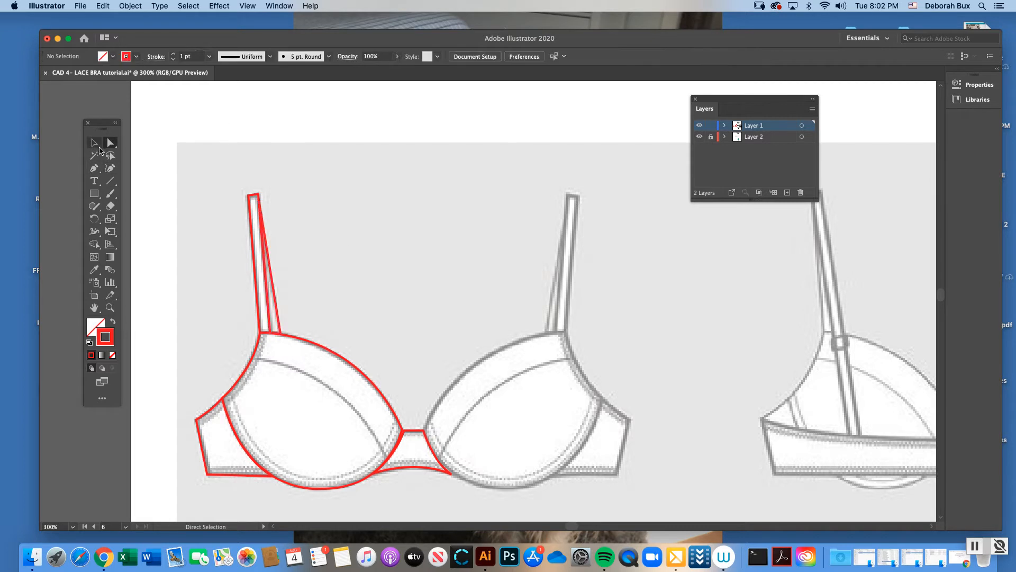
left_click_drag(251, 198, 200, 191)
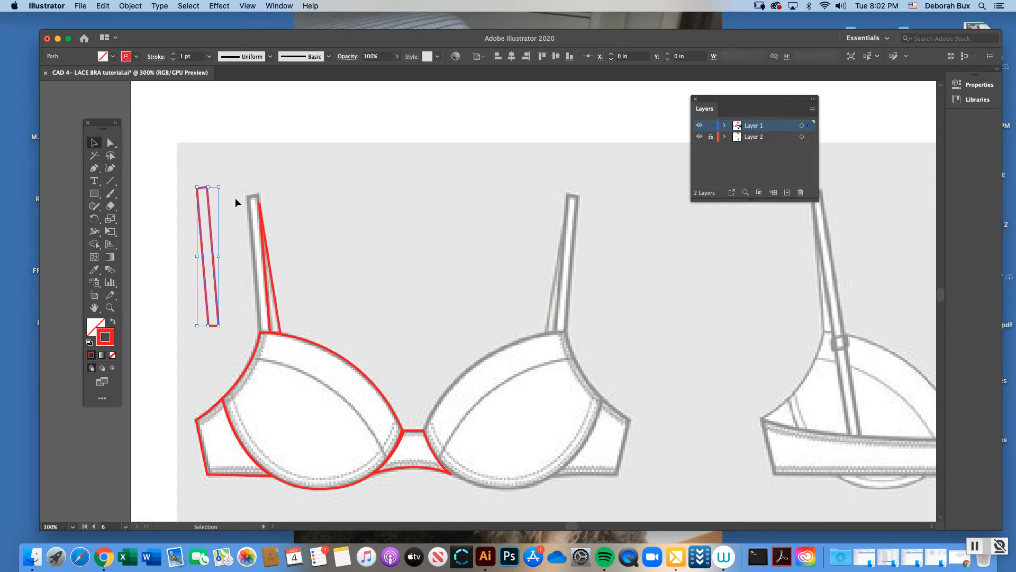
left_click_drag(263, 229, 291, 212)
left_click_drag(292, 341, 308, 312)
left_click_drag(194, 402, 194, 401)
left_click(421, 434)
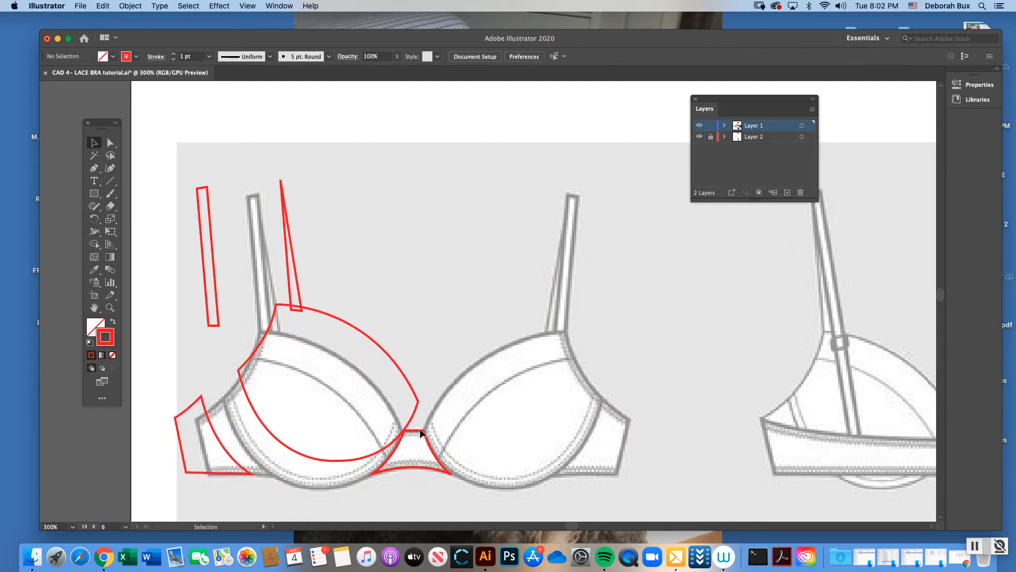
left_click_drag(418, 434, 466, 423)
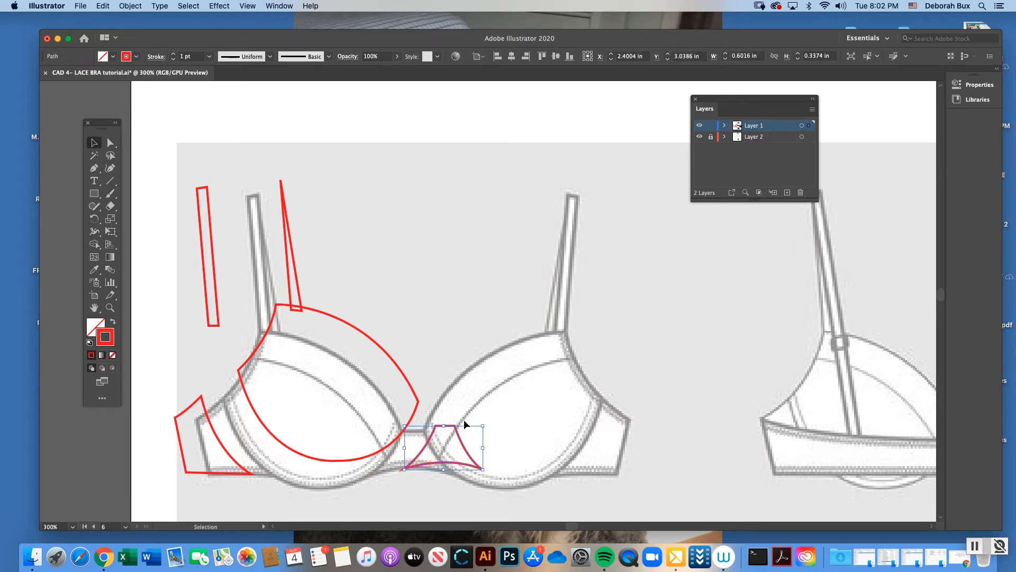
key("ctrl+z")
key("ctrl+z")
key("ctrl+z")
key("ctrl+z")
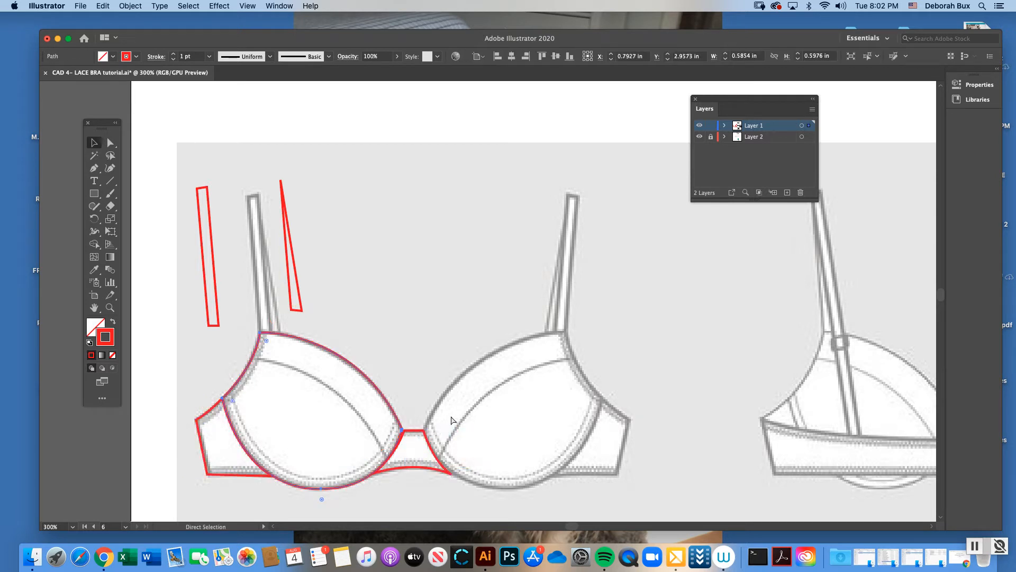
key("ctrl+z")
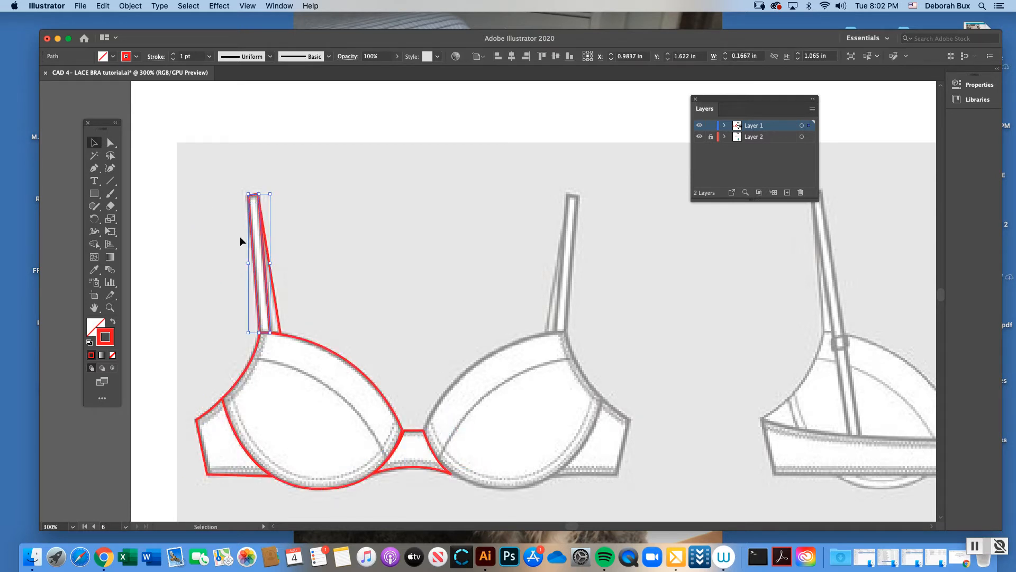
Select the left straps, cup and wing without the centre bridge, and paste a copy of them.
left_click_drag(192, 259, 356, 500)
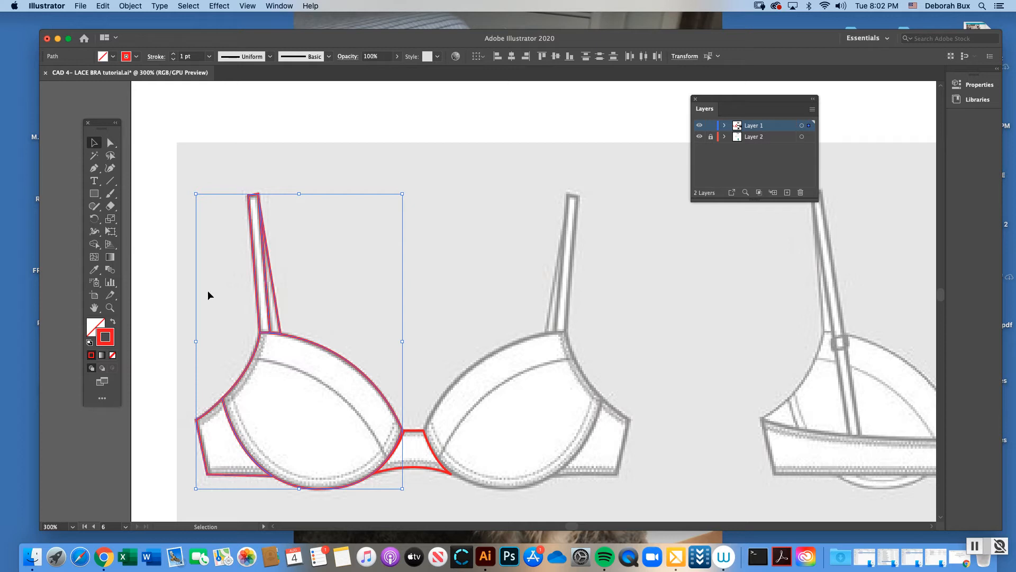
left_click_drag(207, 275, 344, 501)
key("super+c")
key("super+v")
Reflect the pasted copy across the vertical axis and position it over the right half of the bra reference.
left_click(131, 5)
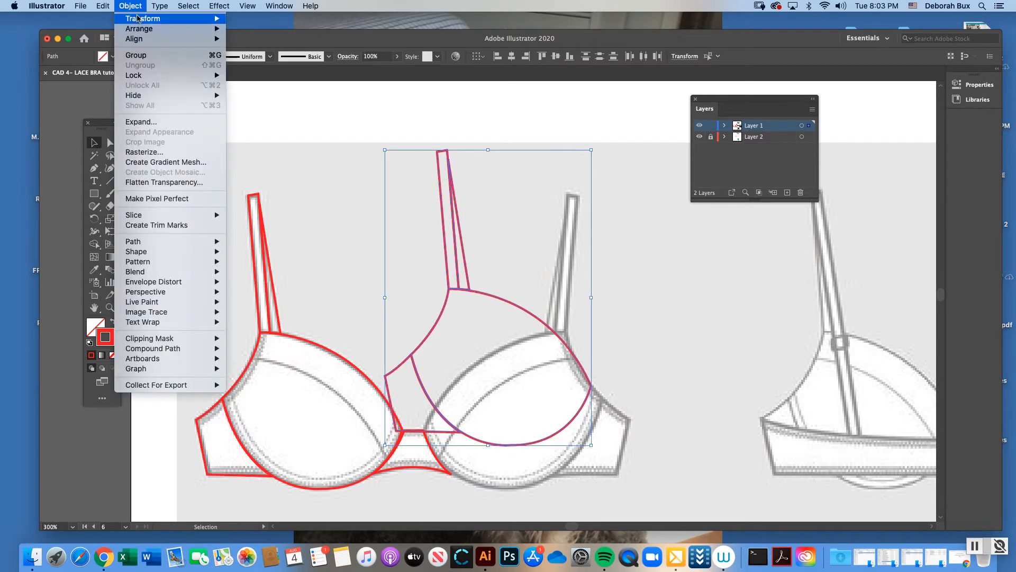
mouse_move(141, 16)
left_click(245, 55)
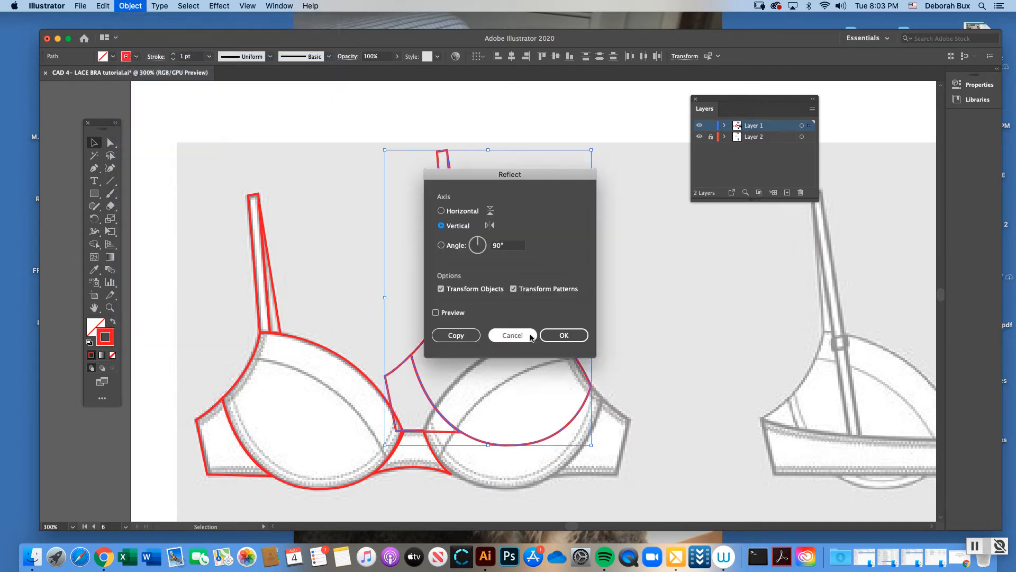
left_click(564, 335)
left_click_drag(529, 297, 568, 341)
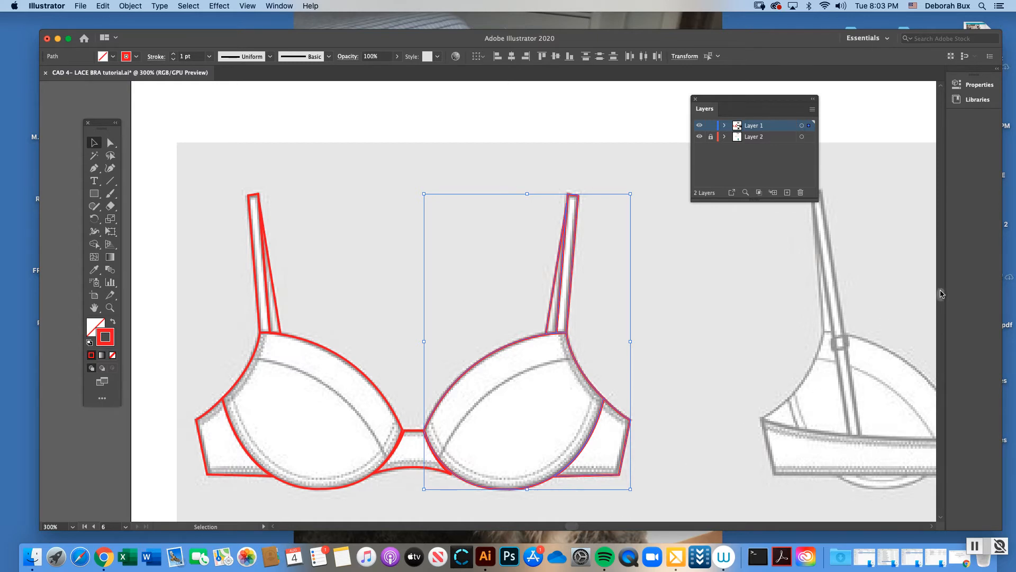
Examine the dashed topstitching on the front-view bra of the neighbouring artboard, above the note about grouping all topstitching.
scroll(940, 295, "down", 10)
scroll(941, 299, "down", 8)
scroll(932, 299, "up", 6)
key("a")
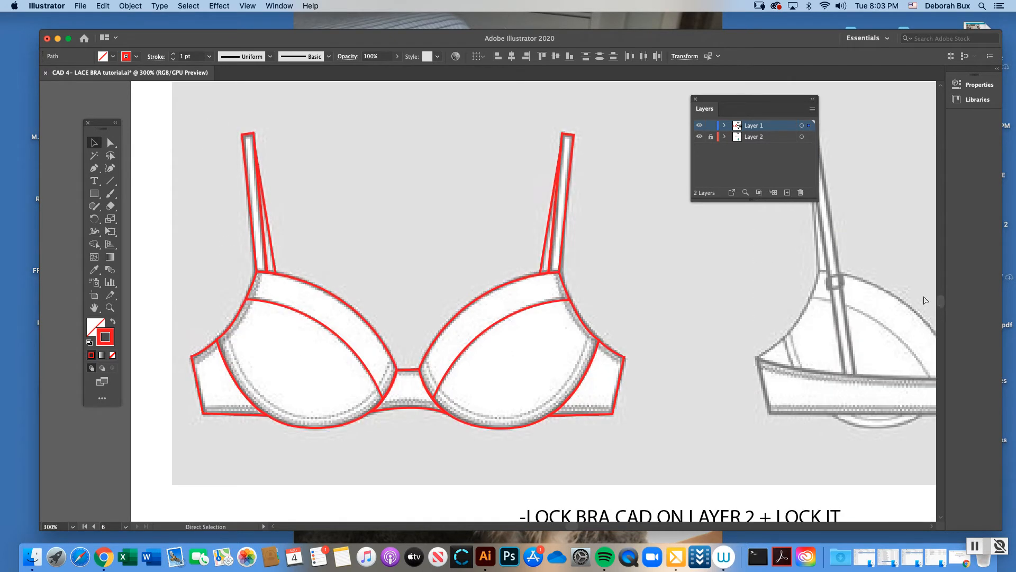
key("super+minus")
key("super+minus")
key("super+minus")
key("v")
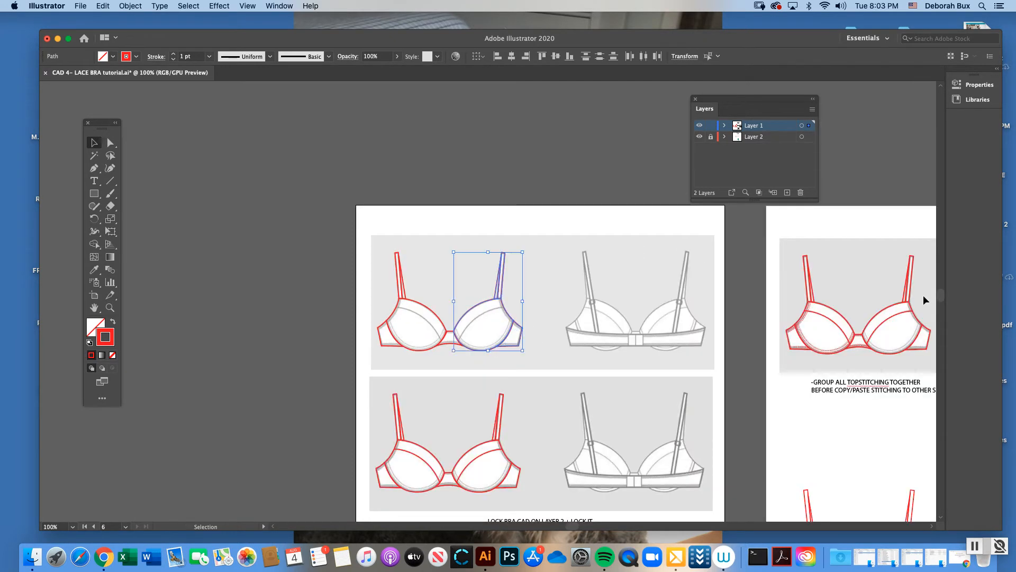
scroll(740, 448, "right", 6)
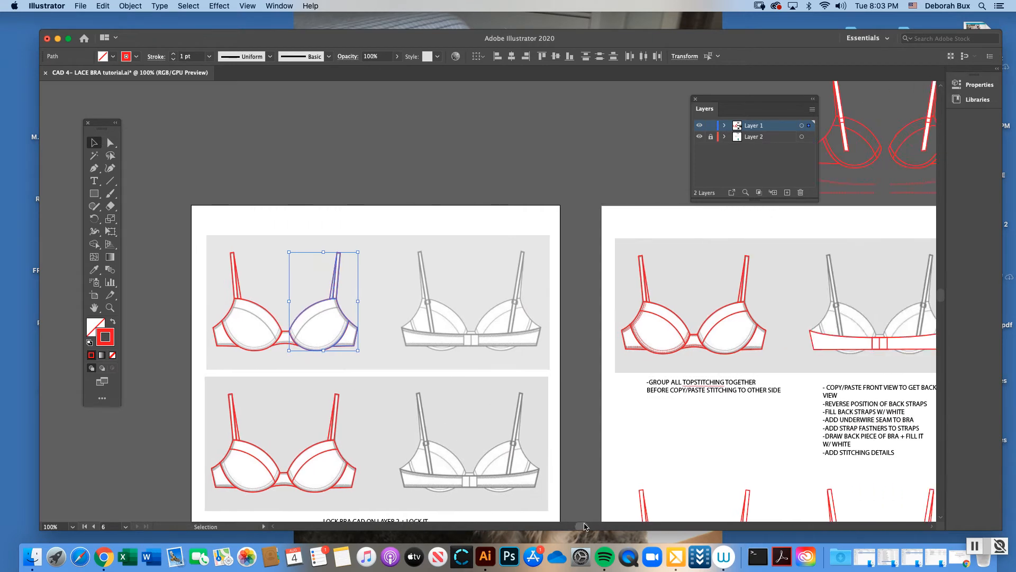
left_click(110, 308)
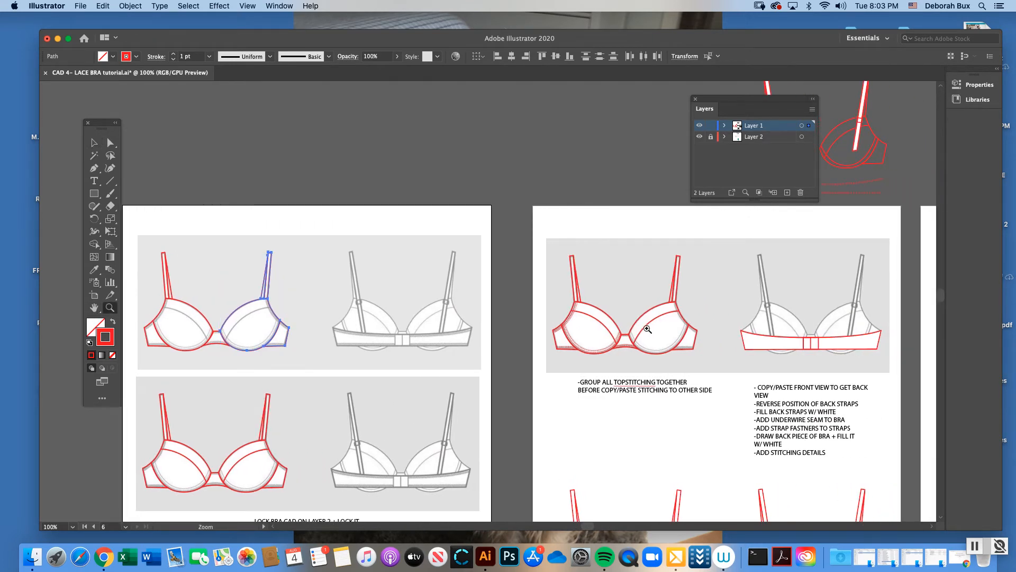
left_click(662, 331)
left_click(535, 295)
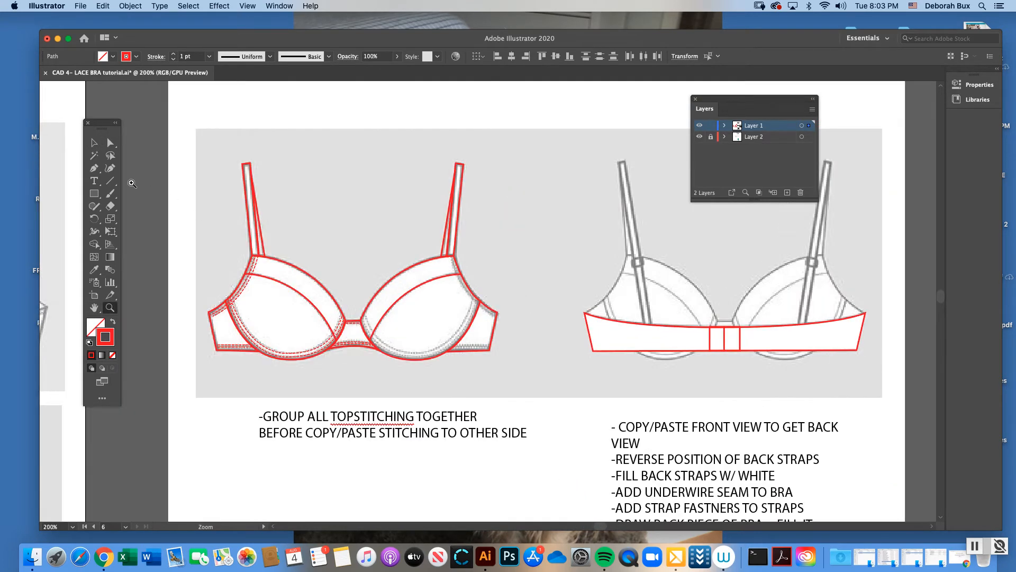
Move the left half's grouped topstitching aside to check that it moves as one object, and undo the move.
left_click(94, 142)
left_click(110, 142)
left_click(221, 162)
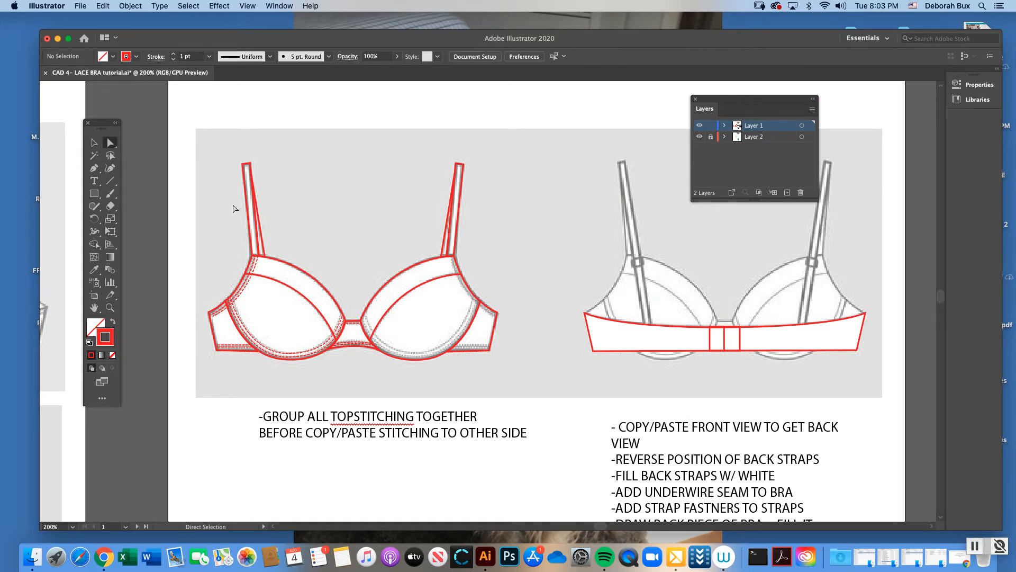
left_click(249, 292)
left_click_drag(249, 282, 247, 281)
double_click(95, 144)
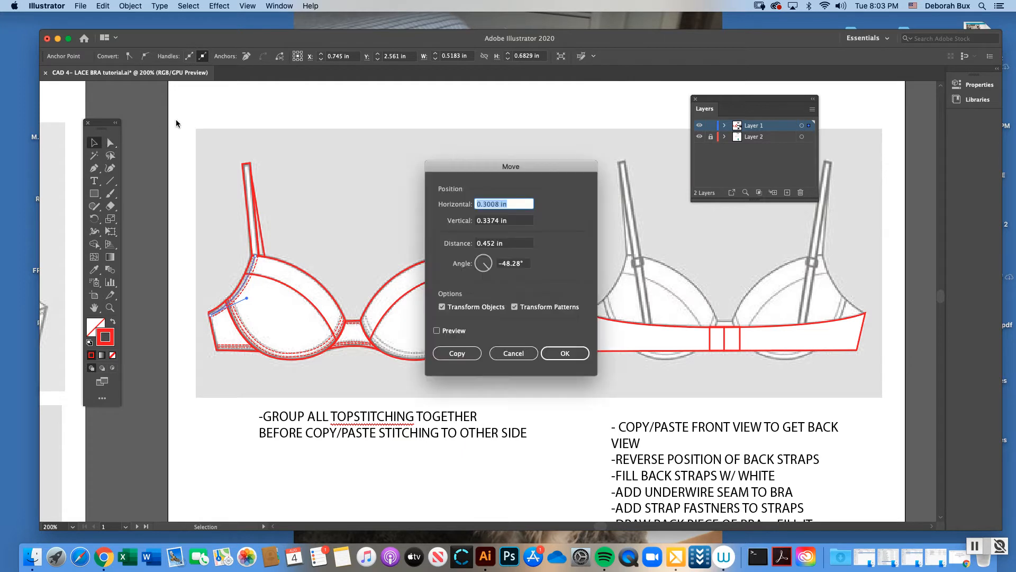
left_click(517, 354)
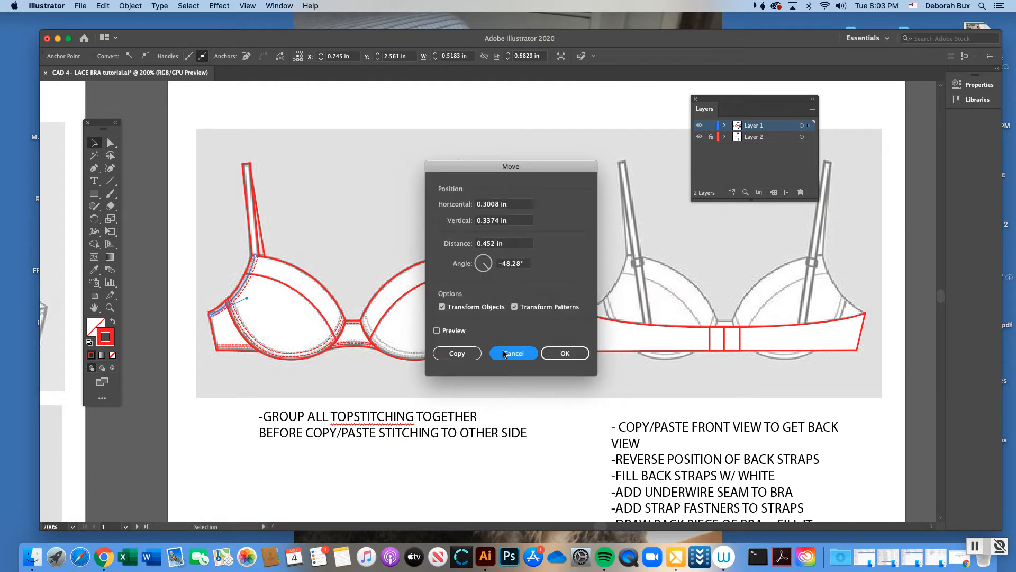
left_click(188, 260)
left_click_drag(245, 285, 221, 274)
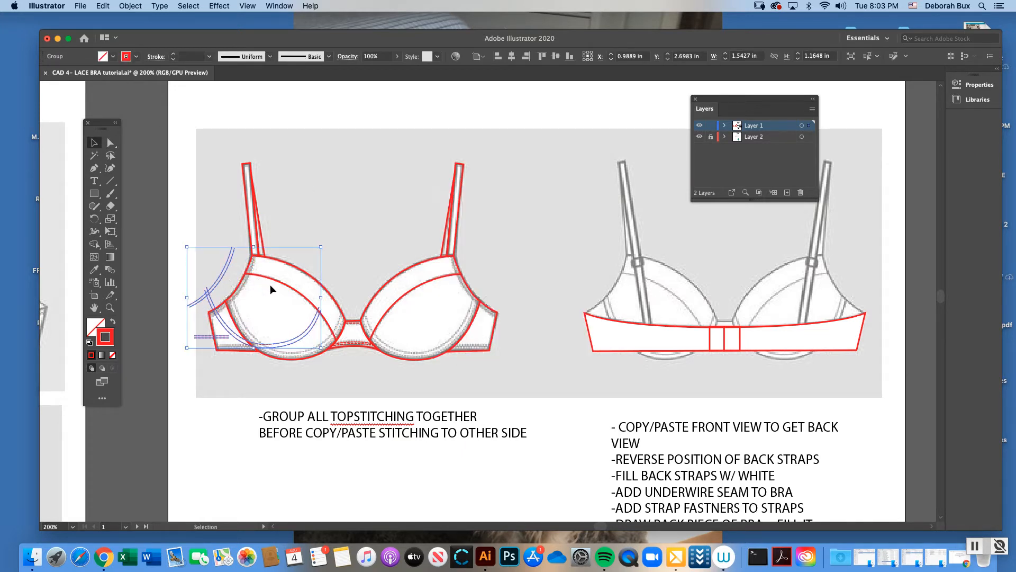
key("cmd+z")
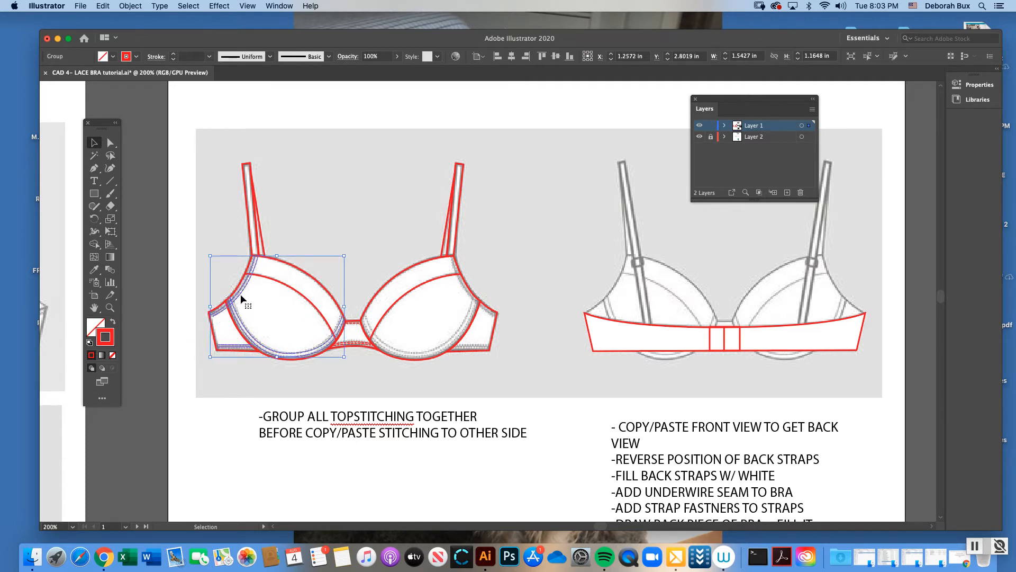
Examine the stroke weight and dashed-line settings of the topstitching line along the left armhole.
left_click(283, 6)
left_click(295, 406)
left_click_drag(803, 255, 544, 211)
left_click(110, 143)
left_click(207, 130)
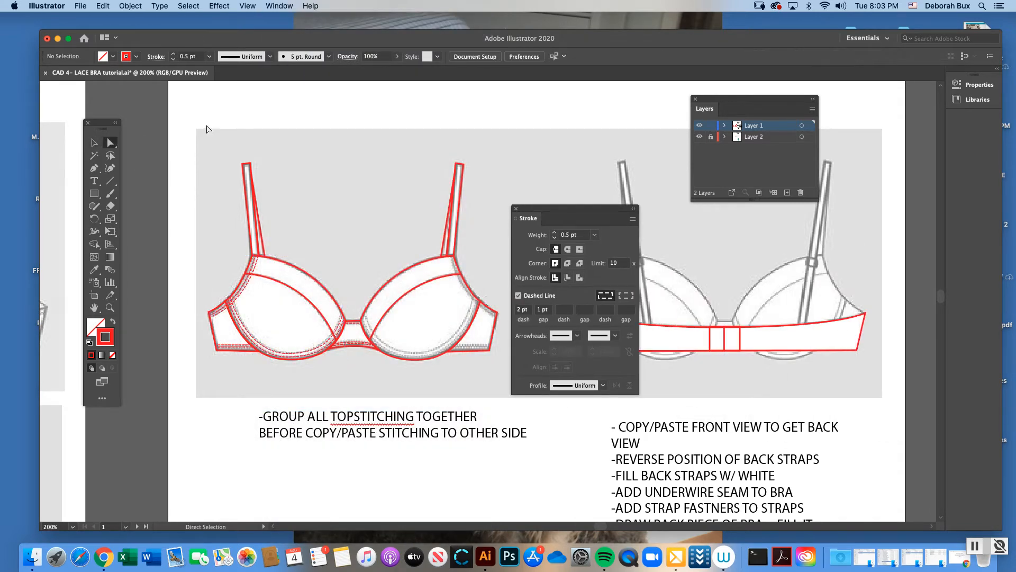
left_click(257, 266)
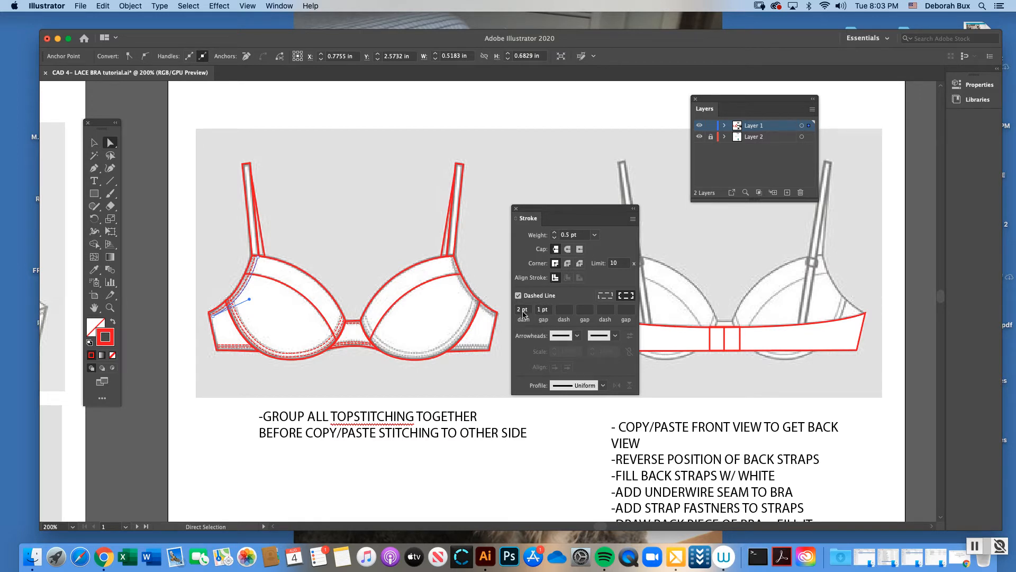
left_click(516, 211)
Select the topstitching group on the left half of the bra and ungroup it.
left_click(110, 307)
left_click(365, 314)
left_click(110, 143)
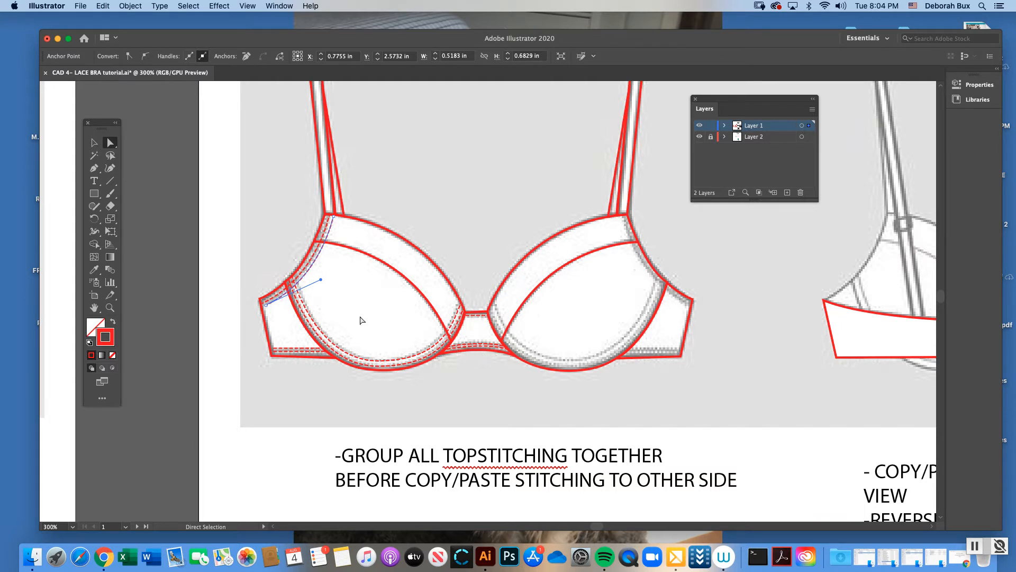
left_click(93, 143)
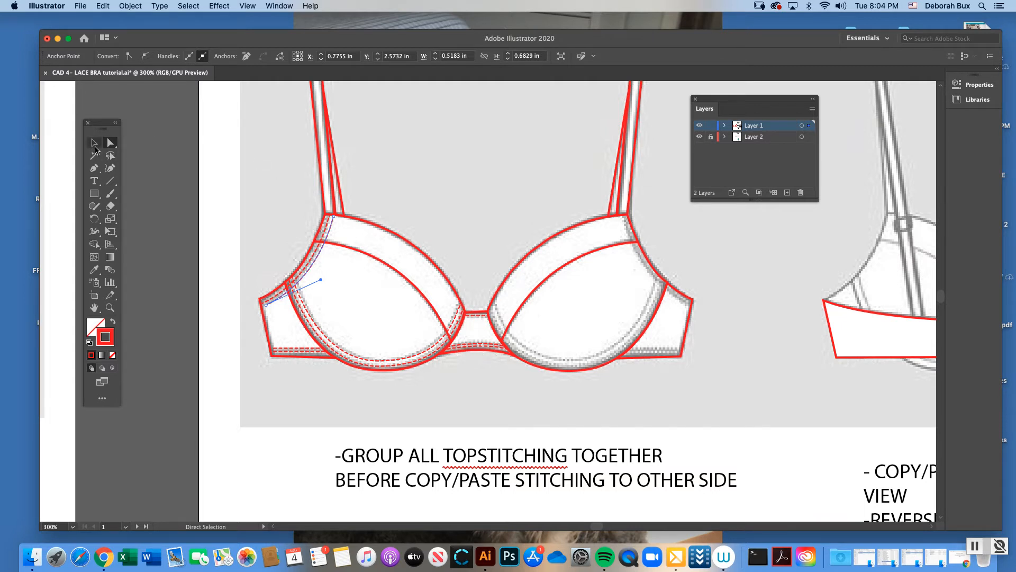
left_click(228, 170)
left_click(319, 249)
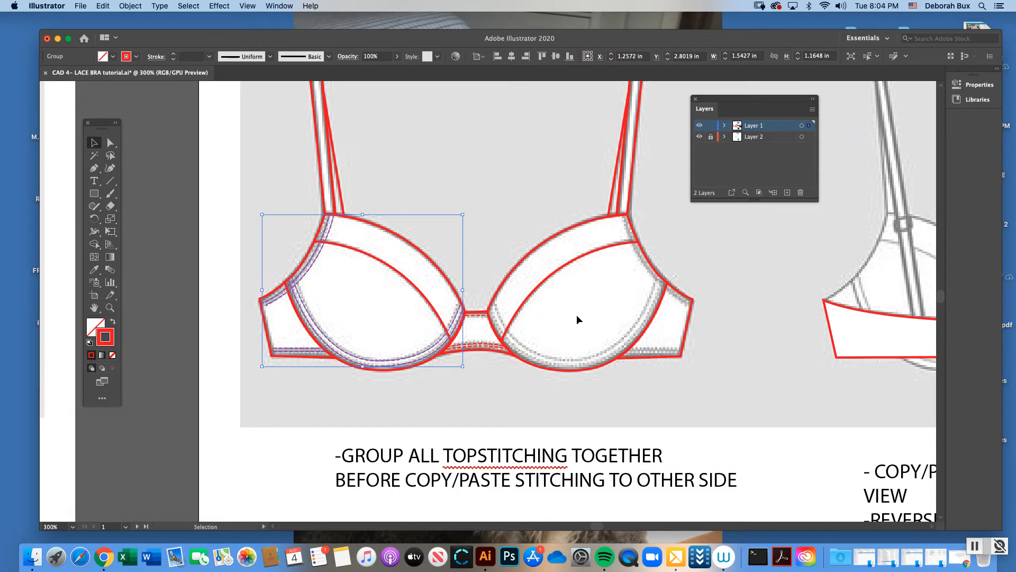
left_click(135, 8)
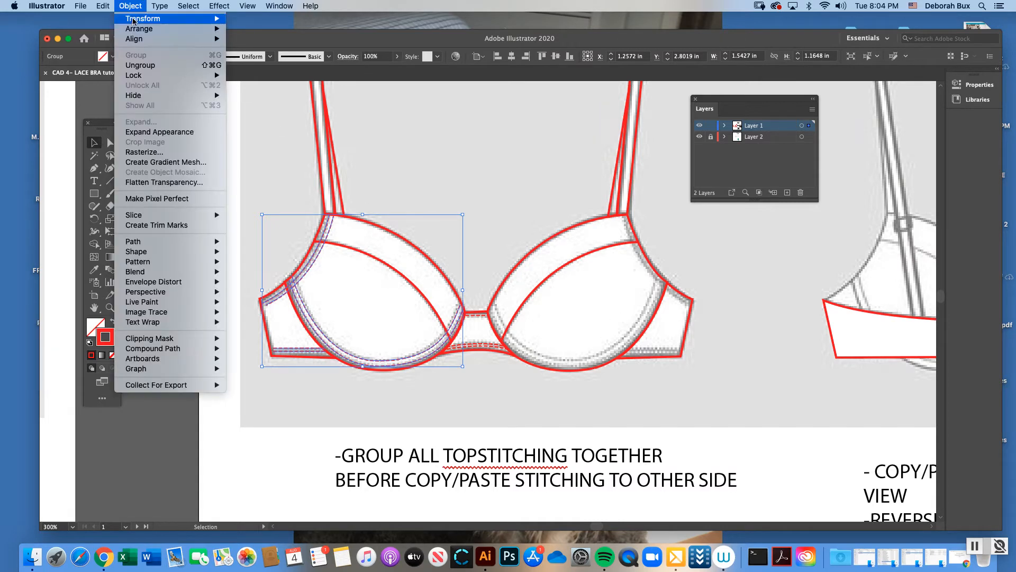
left_click(136, 6)
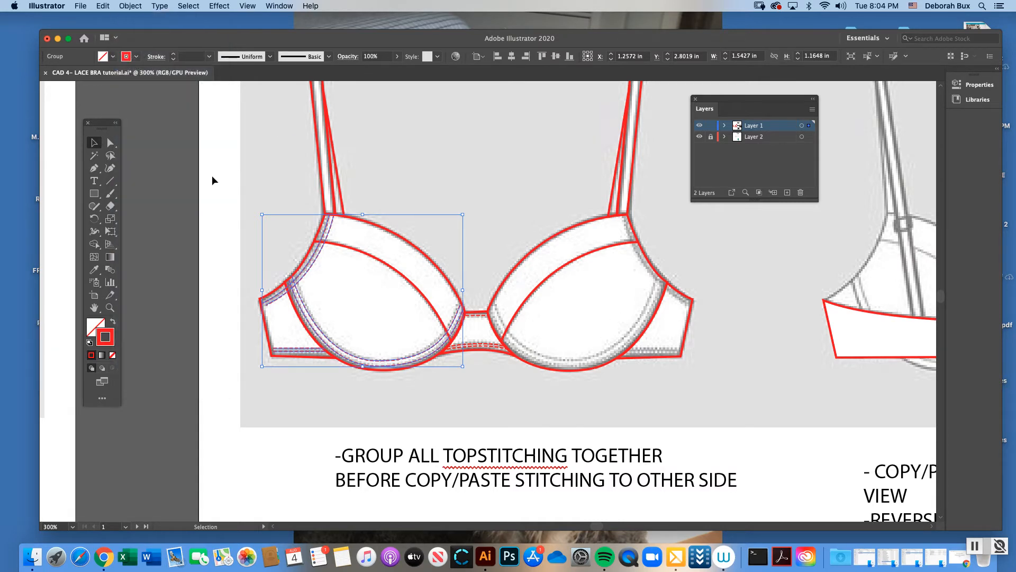
left_click(131, 6)
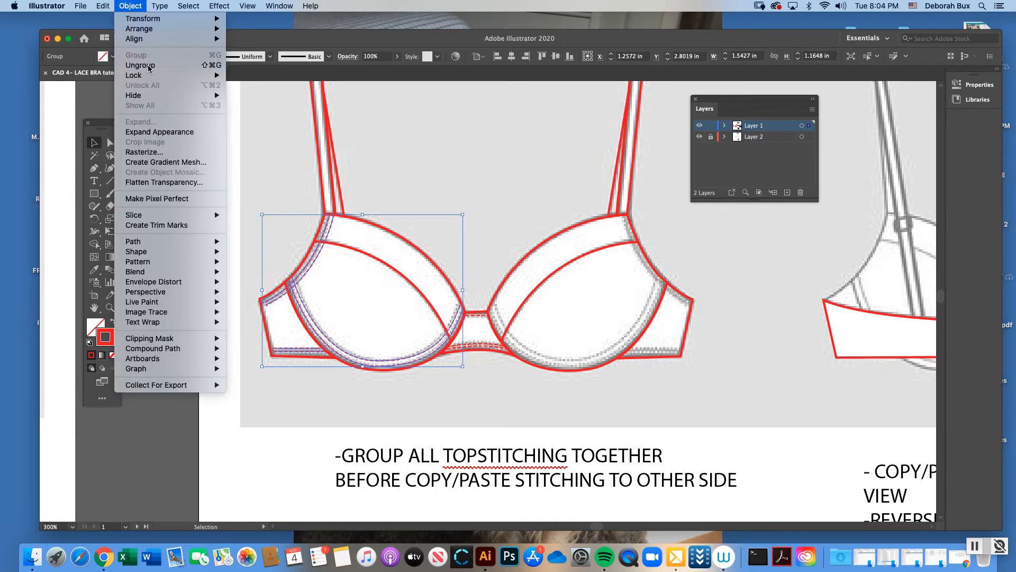
left_click(138, 61)
Select all the left armhole, underwire and wing hem topstitching lines together and group them.
left_click(239, 203)
left_click(323, 243)
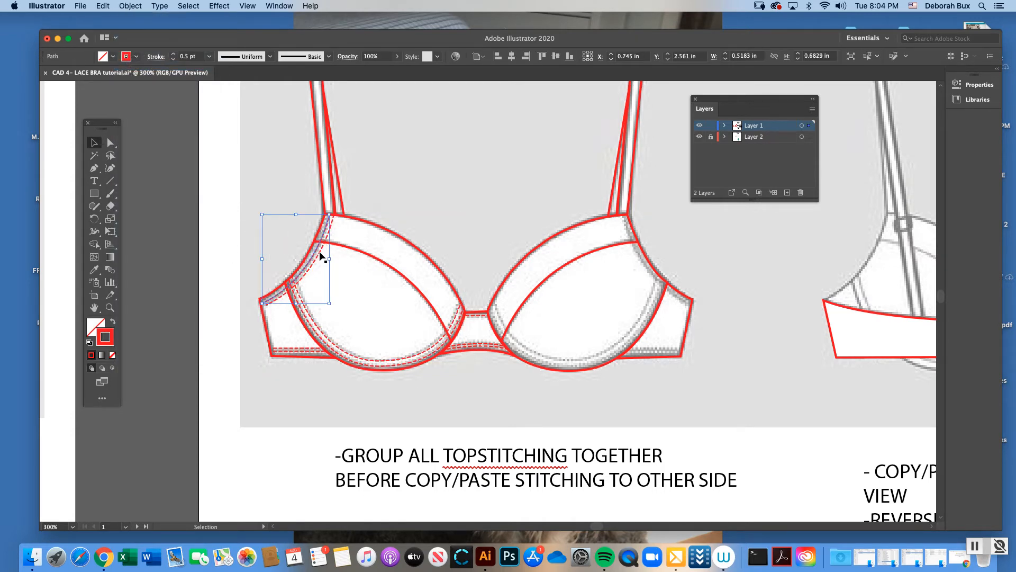
left_click(320, 250, "shift")
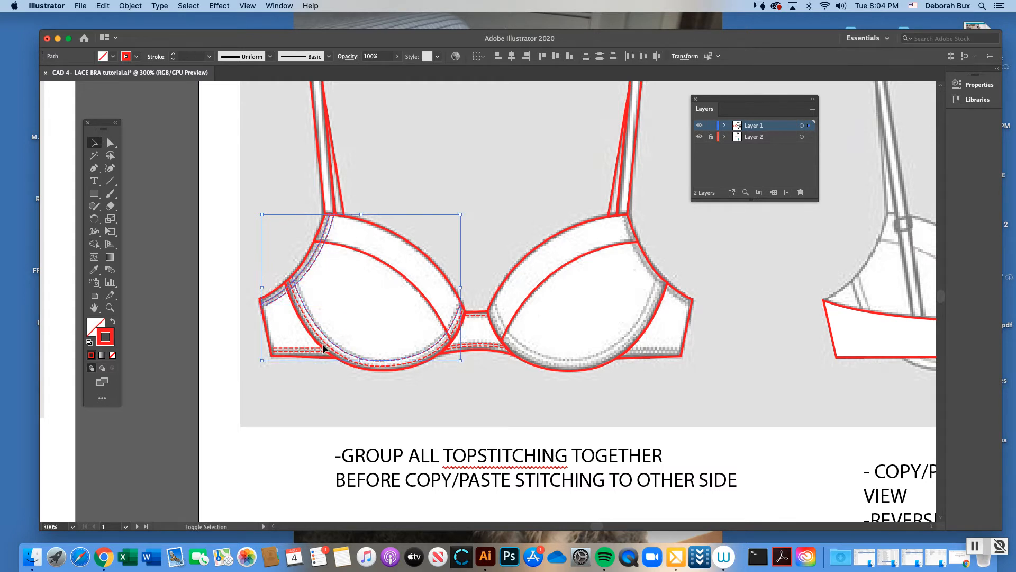
left_click(325, 345, "shift")
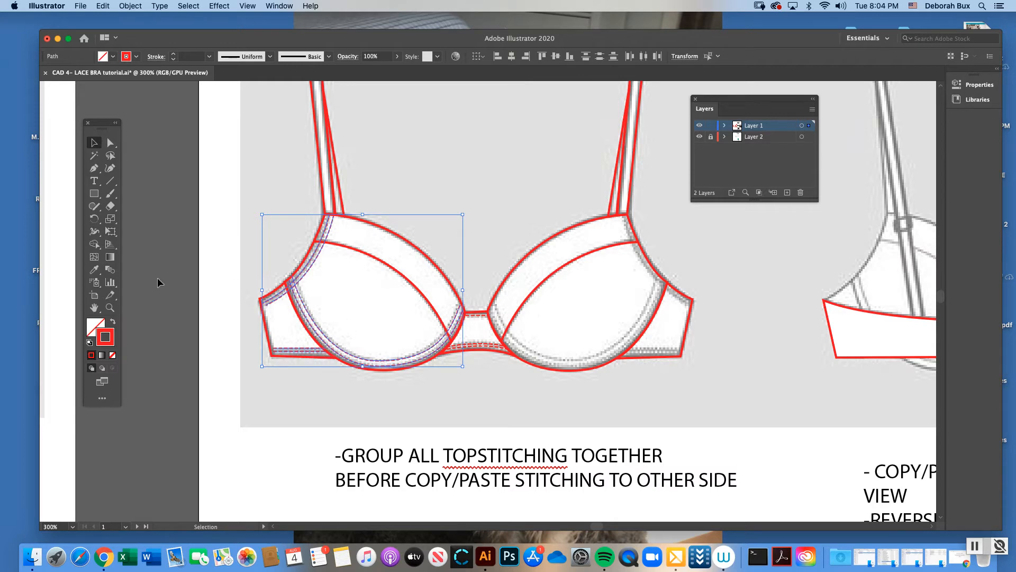
left_click(110, 308)
left_click(481, 297)
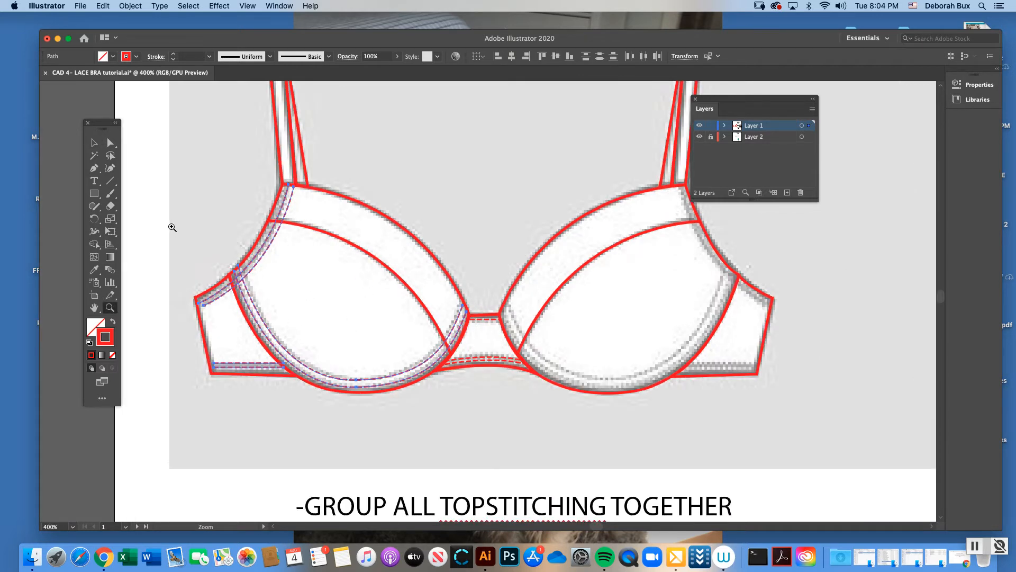
left_click(94, 143)
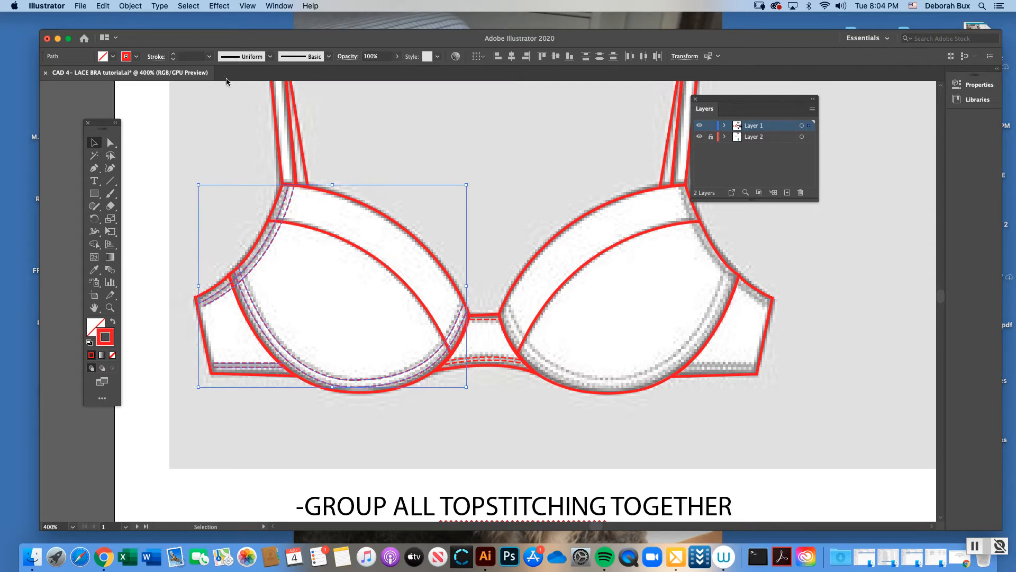
left_click(135, 6)
left_click(138, 64)
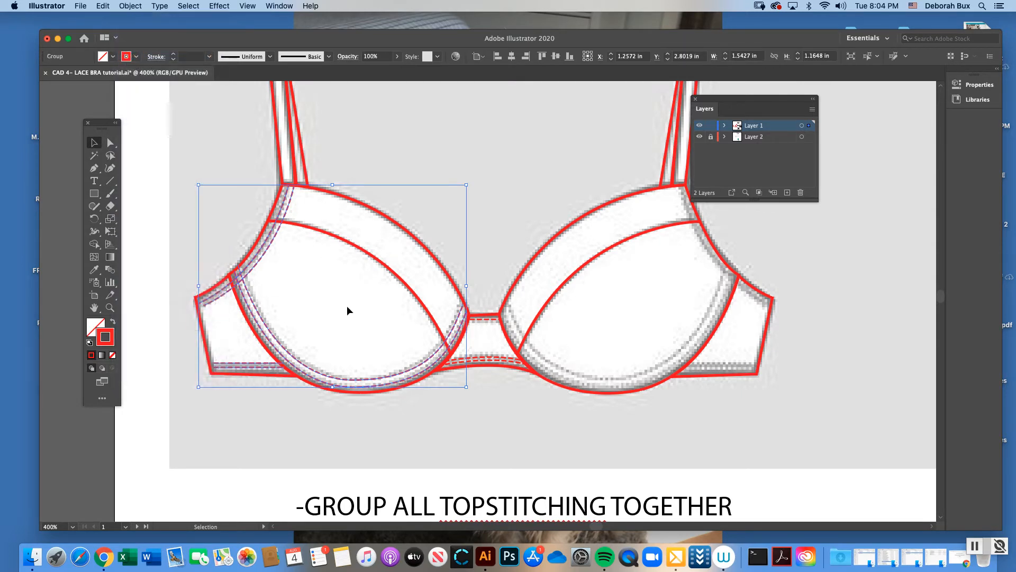
Paste a copy of the left topstitching group onto the same artboard.
key("super+minus")
key("super+minus")
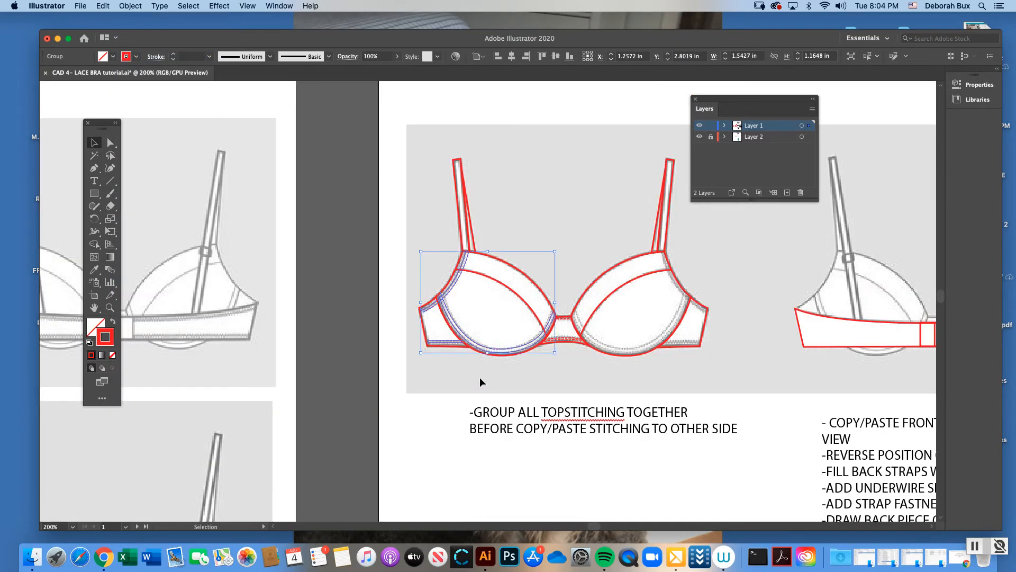
scroll(480, 377, "right", 5)
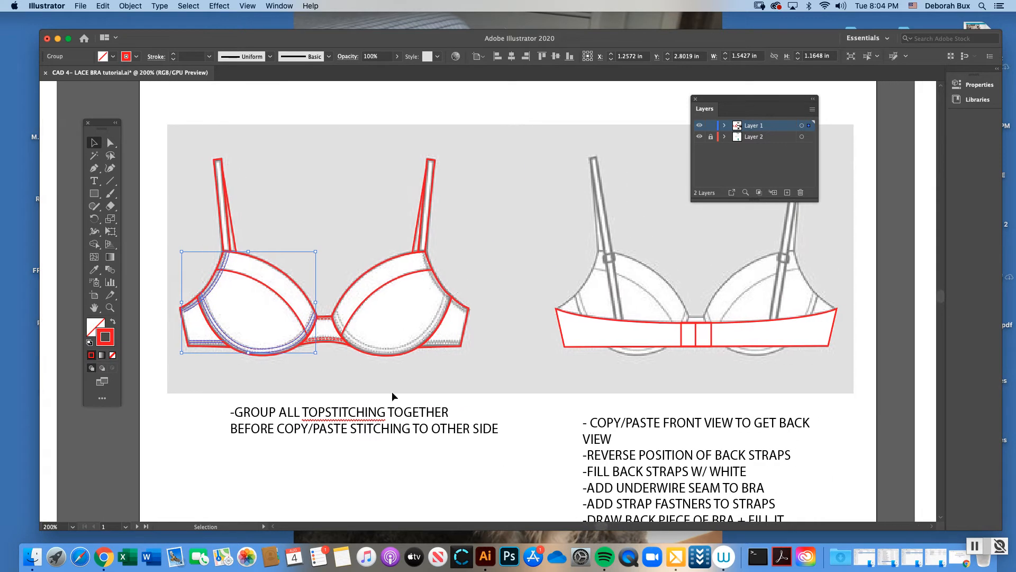
key("a")
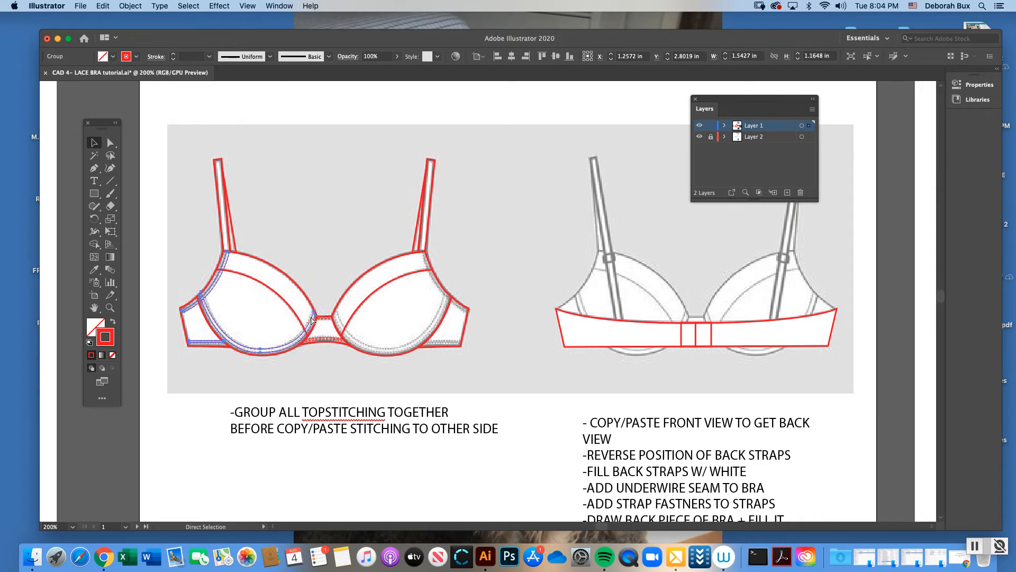
key("super+v")
key("v")
Reflect the pasted topstitching across the vertical axis, position it over the right cup and wing, and deselect it.
left_click(130, 6)
mouse_move(199, 19)
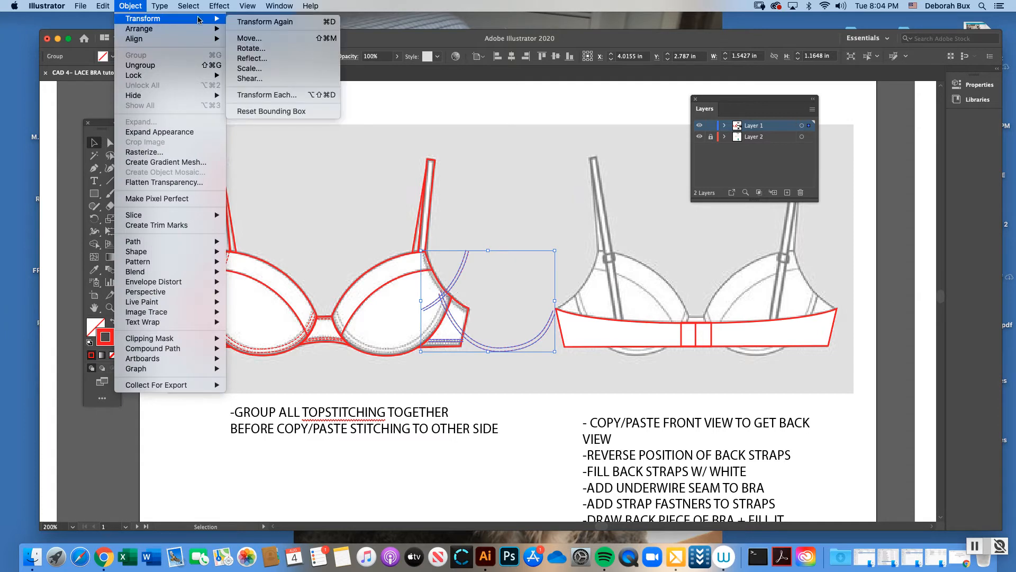
left_click(252, 59)
left_click(564, 337)
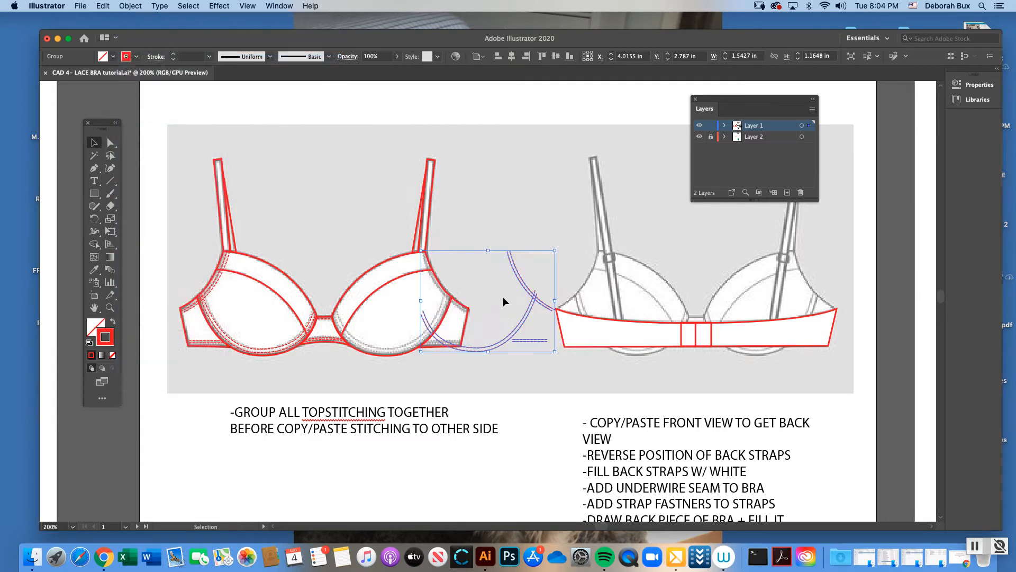
left_click_drag(521, 283, 434, 280)
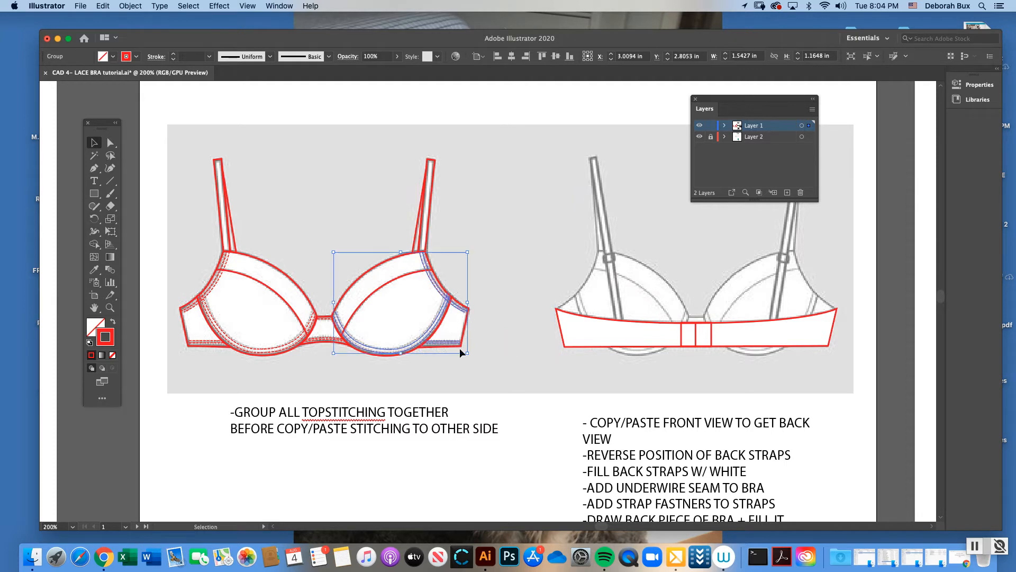
left_click(501, 409)
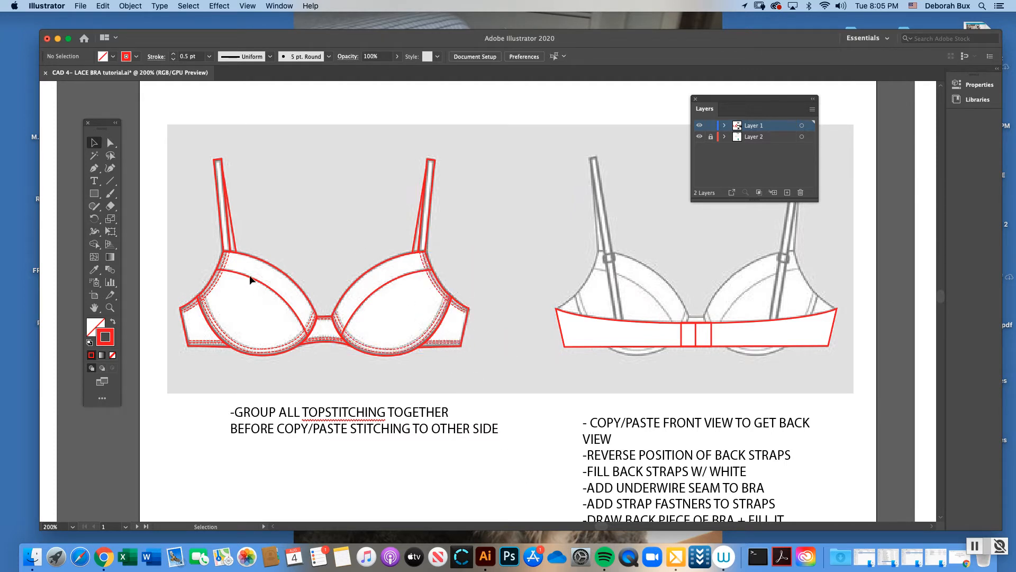
Move the left cup's curved inner seam line aside to check that it is a separate path, and undo the move.
left_click_drag(270, 291, 294, 246)
key("super+z")
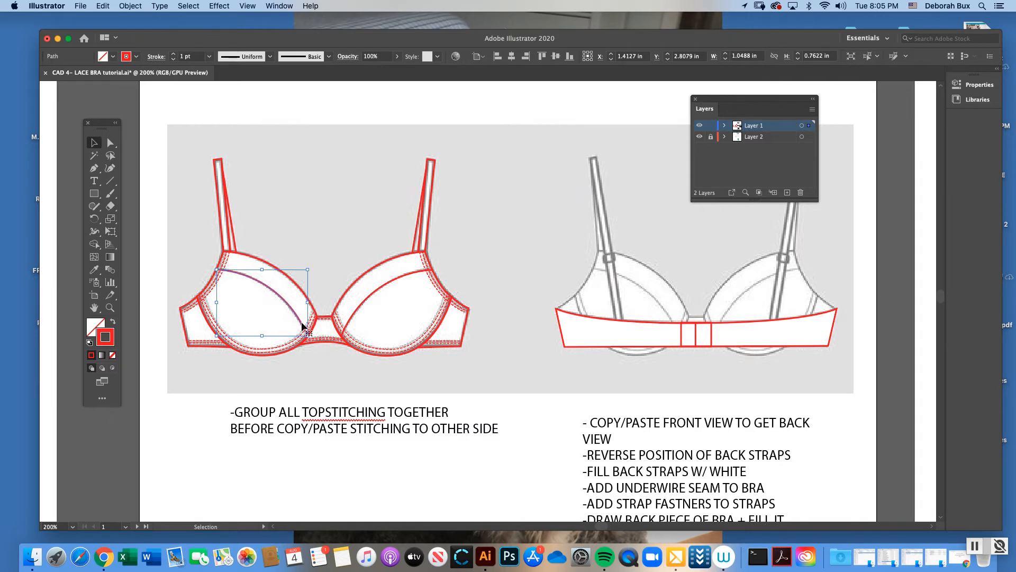
key("super+minus")
key("super+minus")
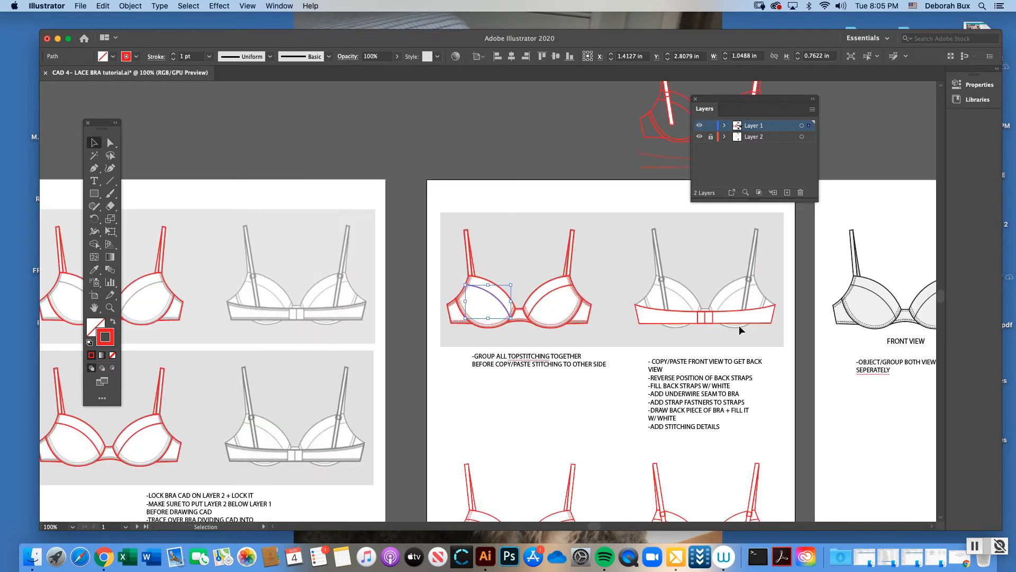
left_click_drag(940, 293, 940, 304)
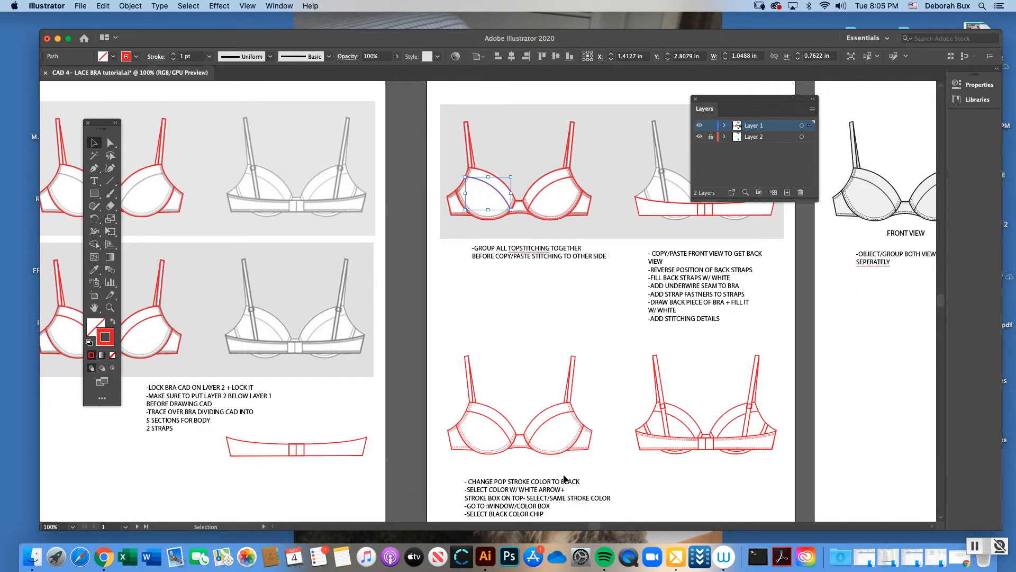
left_click_drag(600, 529, 587, 526)
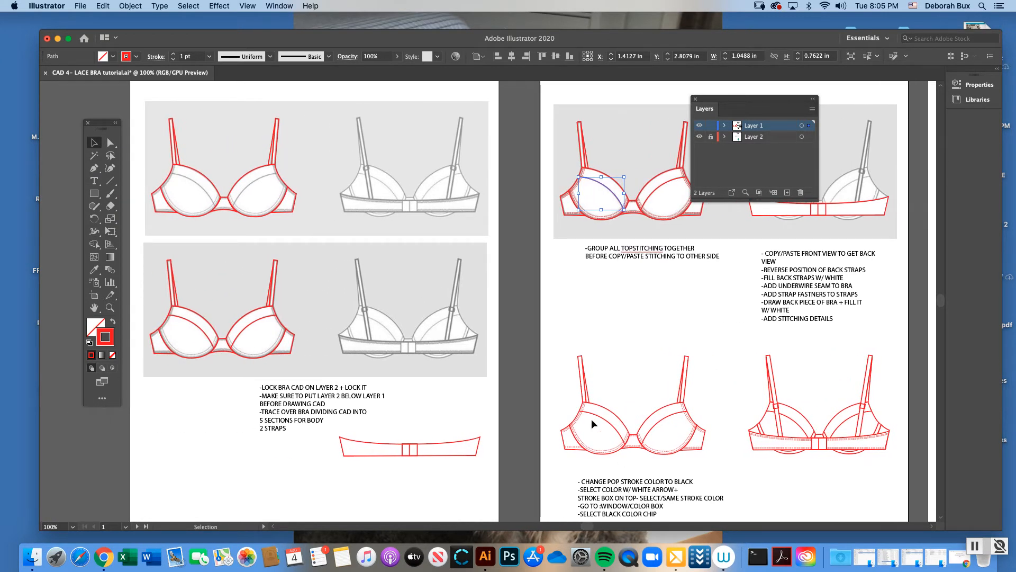
Examine the bra back view reference closely and compare it with the finished views on the neighbouring artboards.
scroll(536, 302, "up", 4)
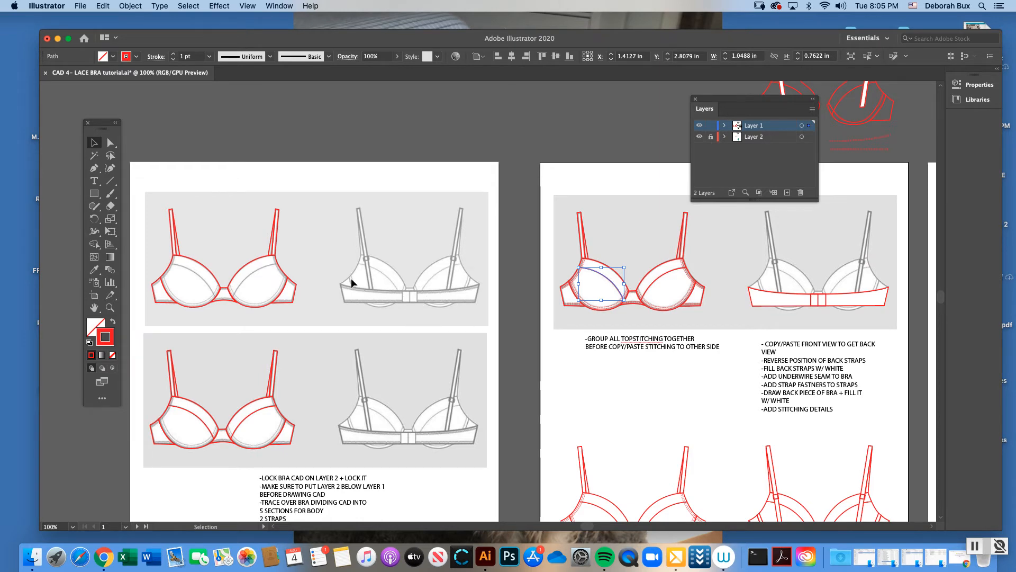
left_click(110, 308)
left_click(446, 291)
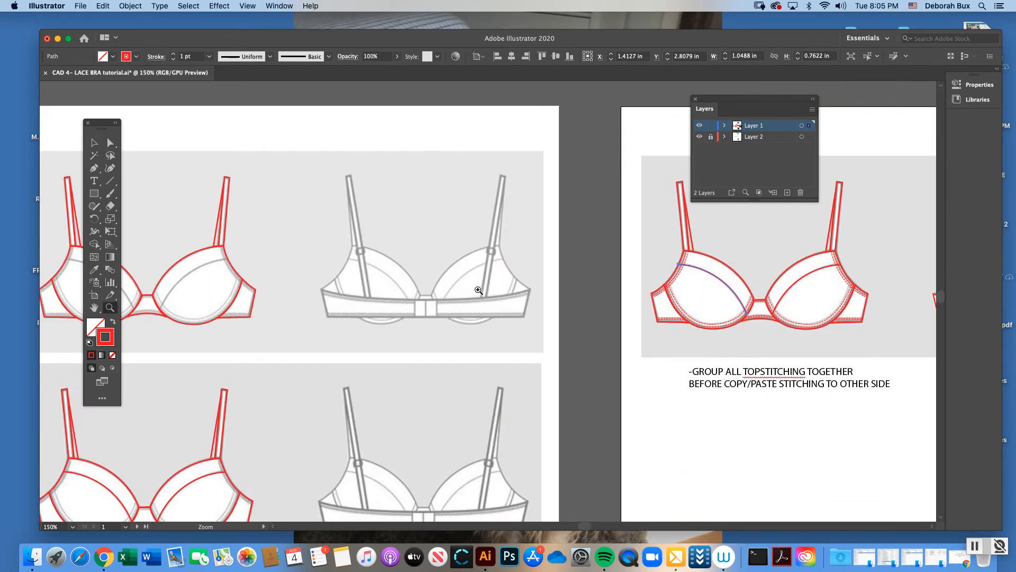
left_click(474, 291)
left_click(110, 143)
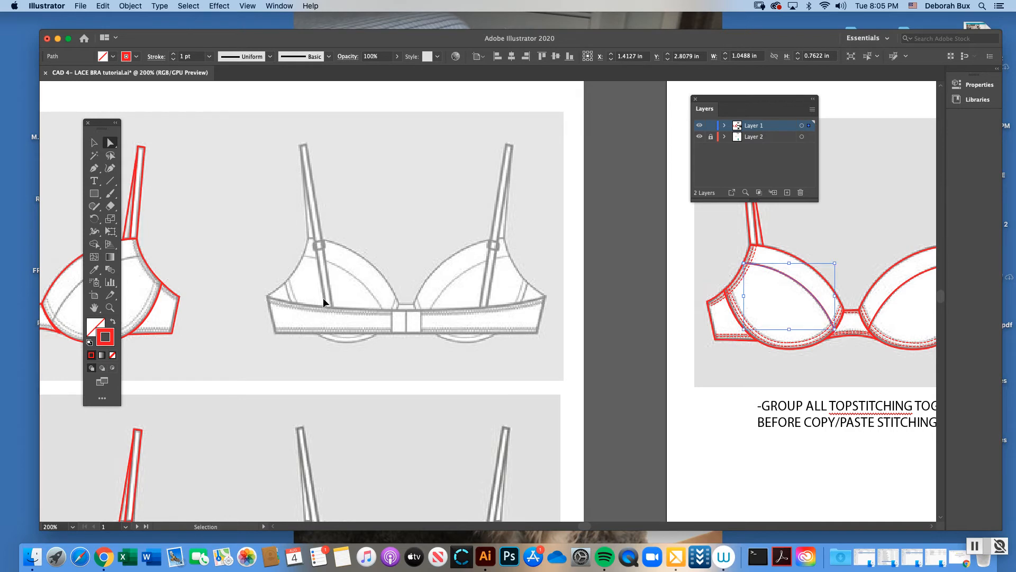
key("super+1")
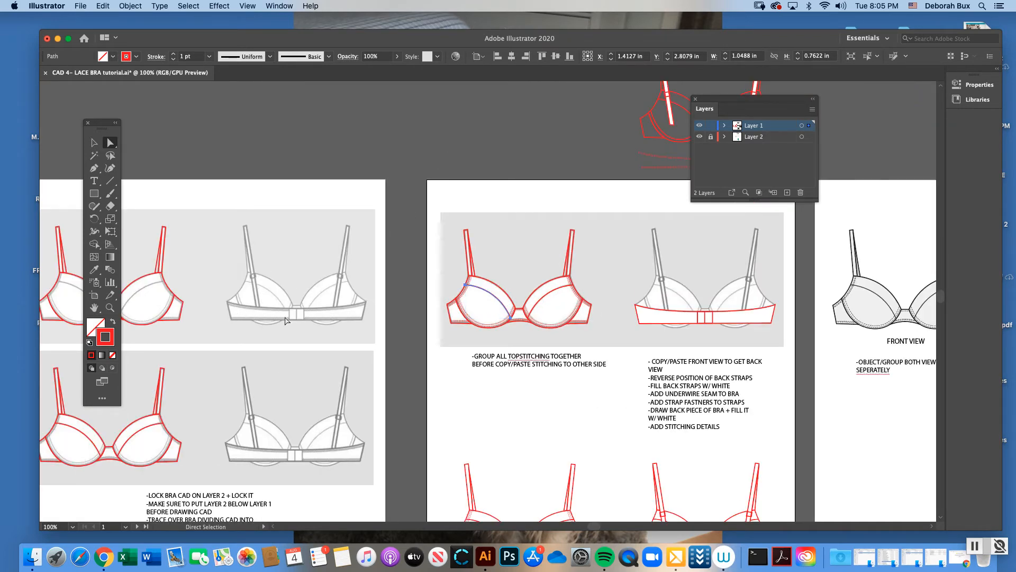
key("super+minus")
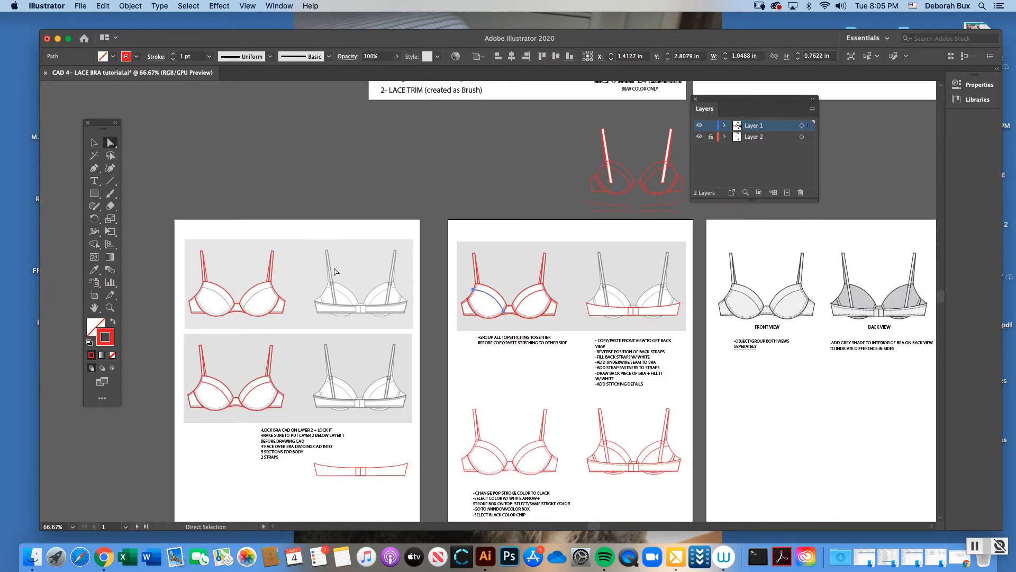
left_click(111, 308)
key("super+plus")
key("v")
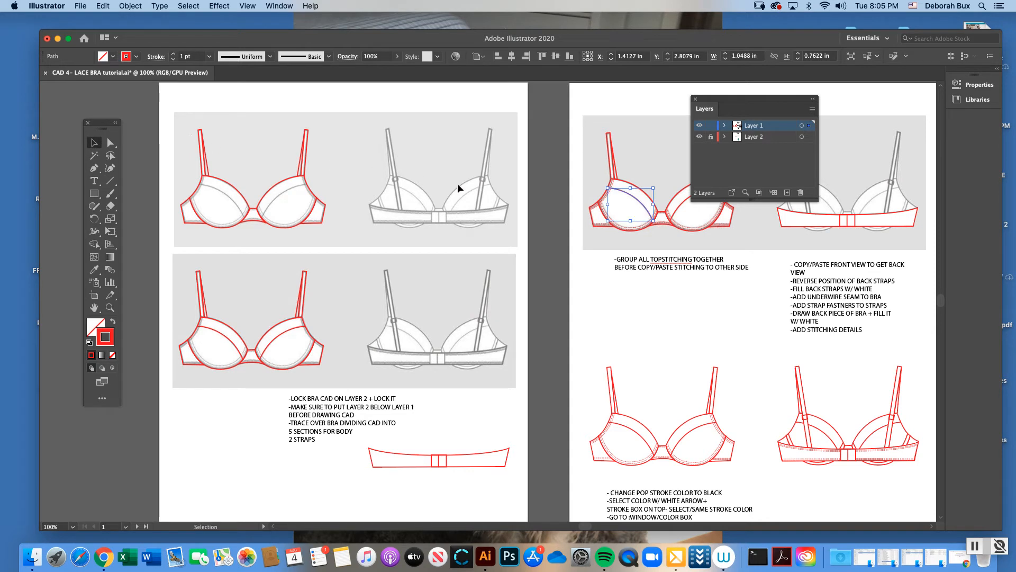
Select the whole traced front bra in the first reference row and close the Layers panel.
left_click(342, 201)
left_click_drag(218, 166, 333, 237)
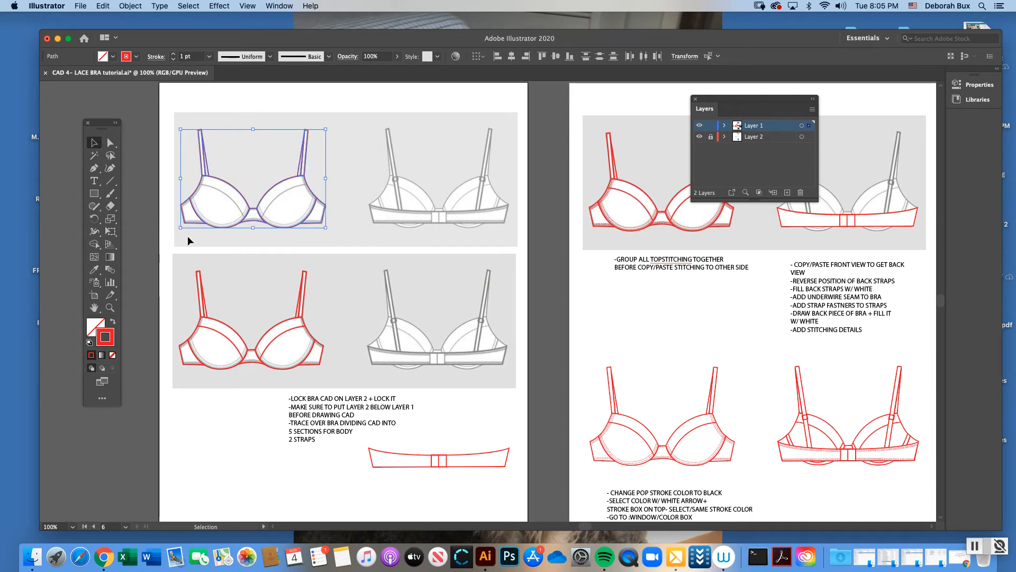
left_click(694, 100)
Compare the topstitched front bra with the back view references, and deselect the first-row front tracing.
key("z")
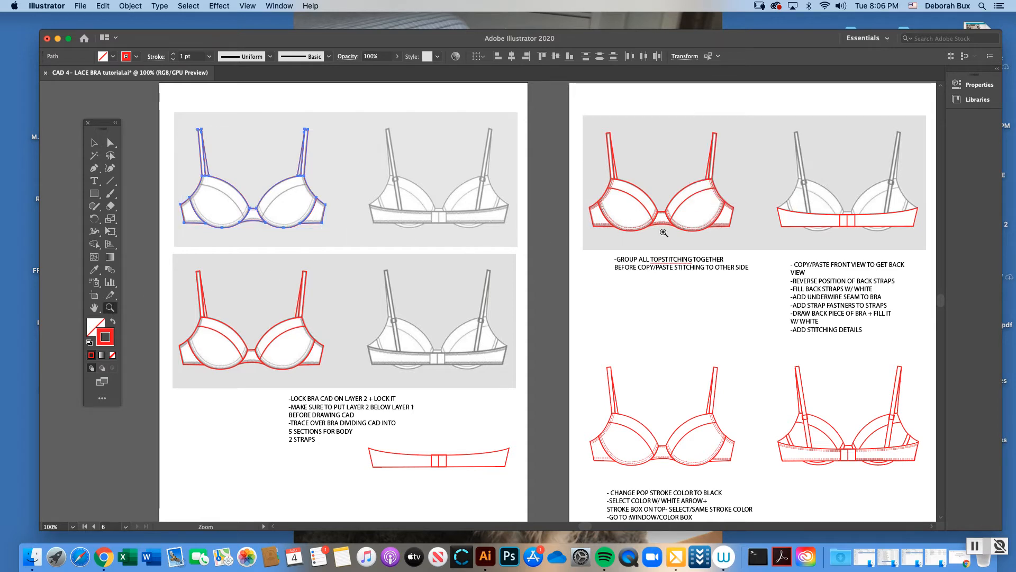
left_click(709, 217)
left_click(482, 283)
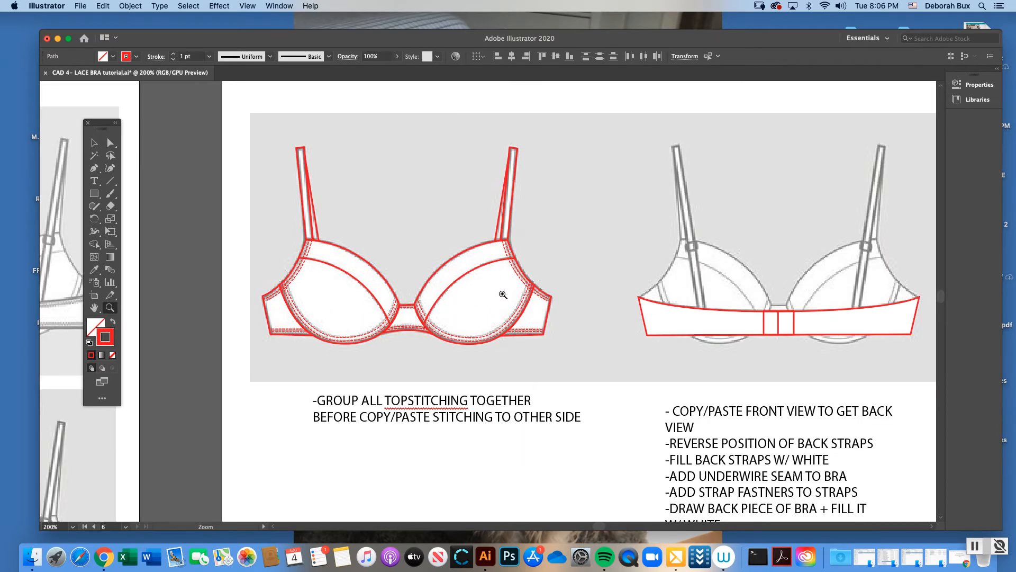
key("super+minus")
key("super+1")
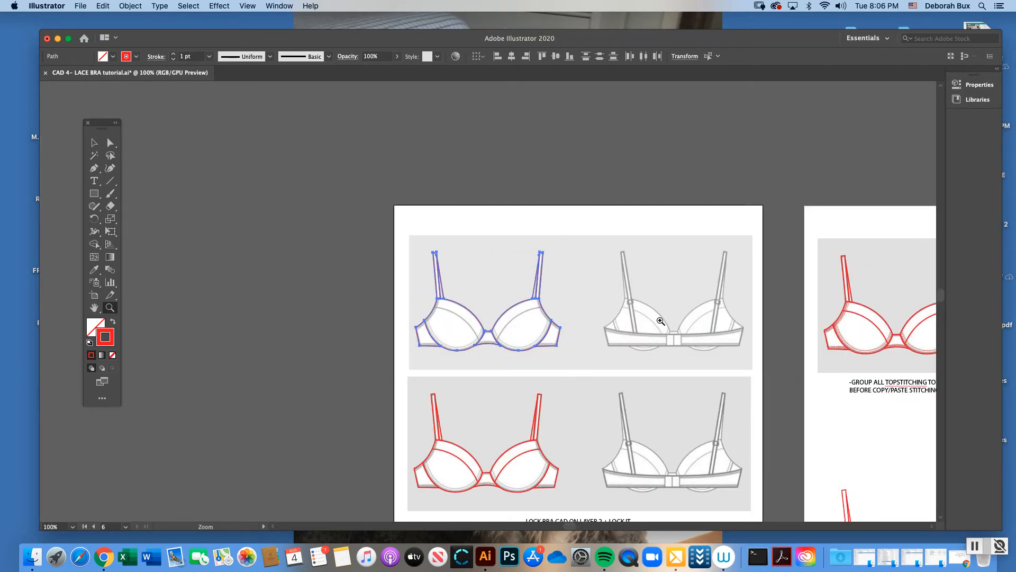
left_click(630, 354)
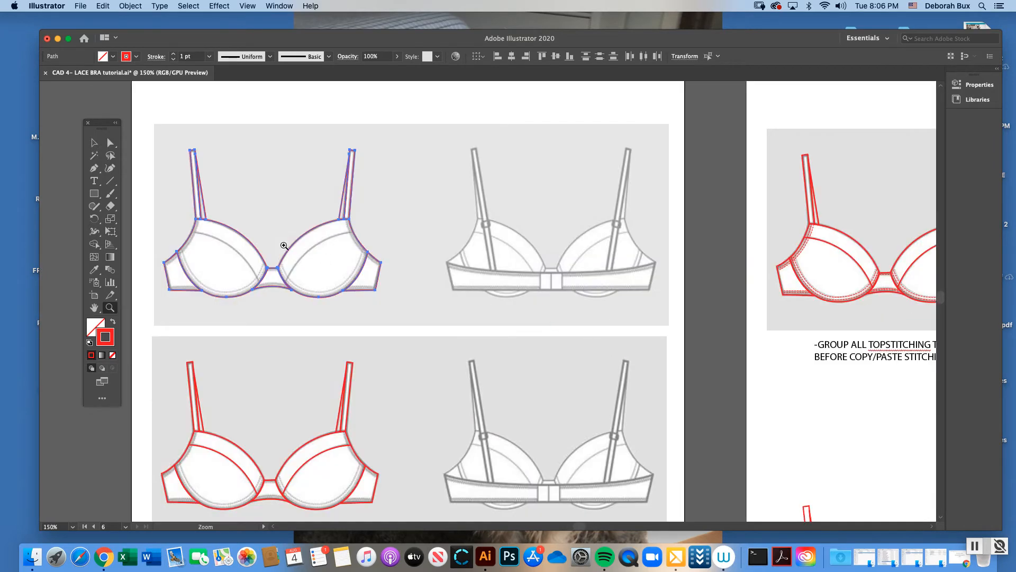
left_click(96, 144)
left_click(110, 143)
left_click(269, 250)
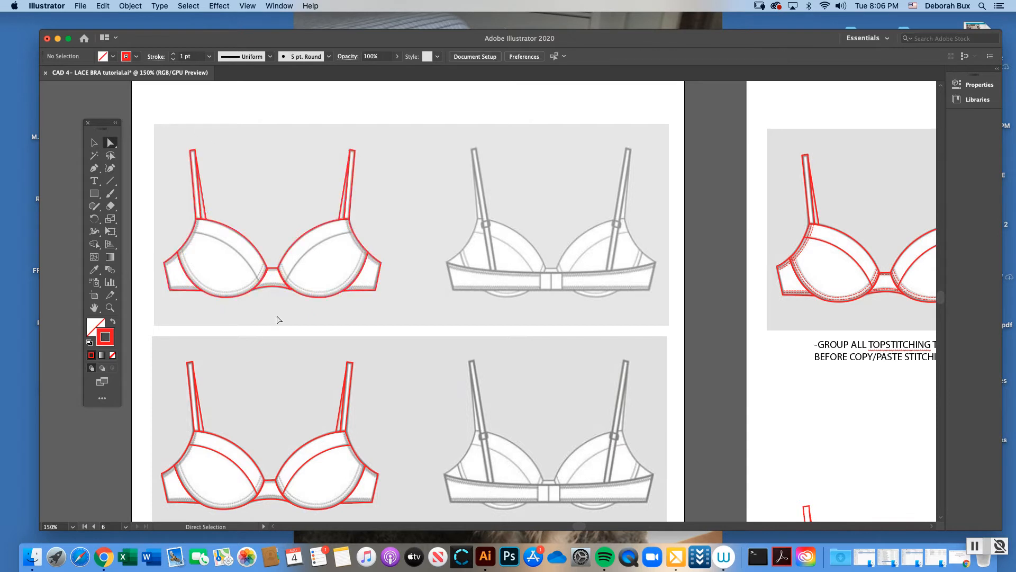
Select all parts of the traced front bra in the second reference row and group them.
scroll(937, 299, "down", 5)
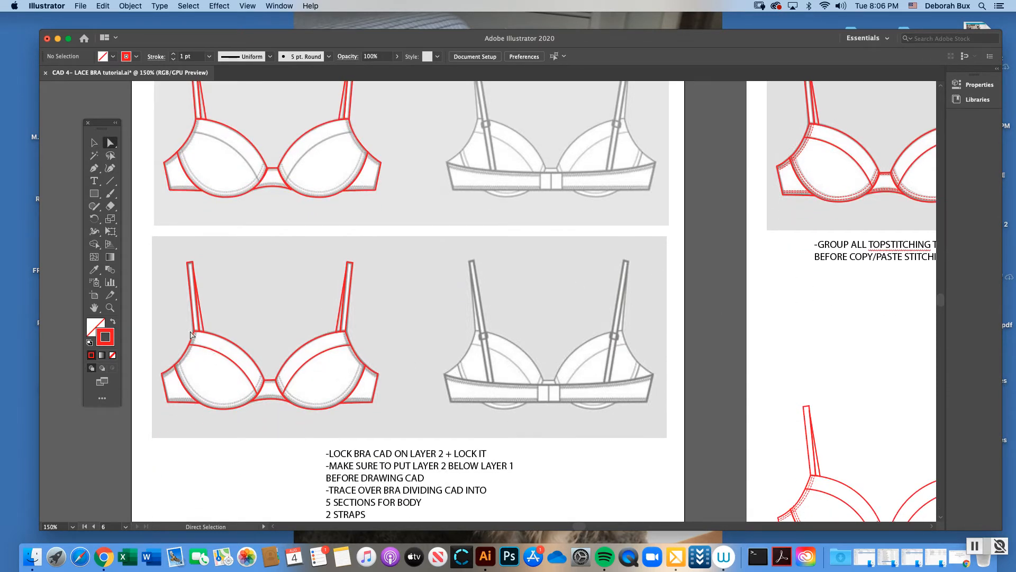
left_click(95, 143)
left_click_drag(248, 330, 386, 438)
left_click(130, 5)
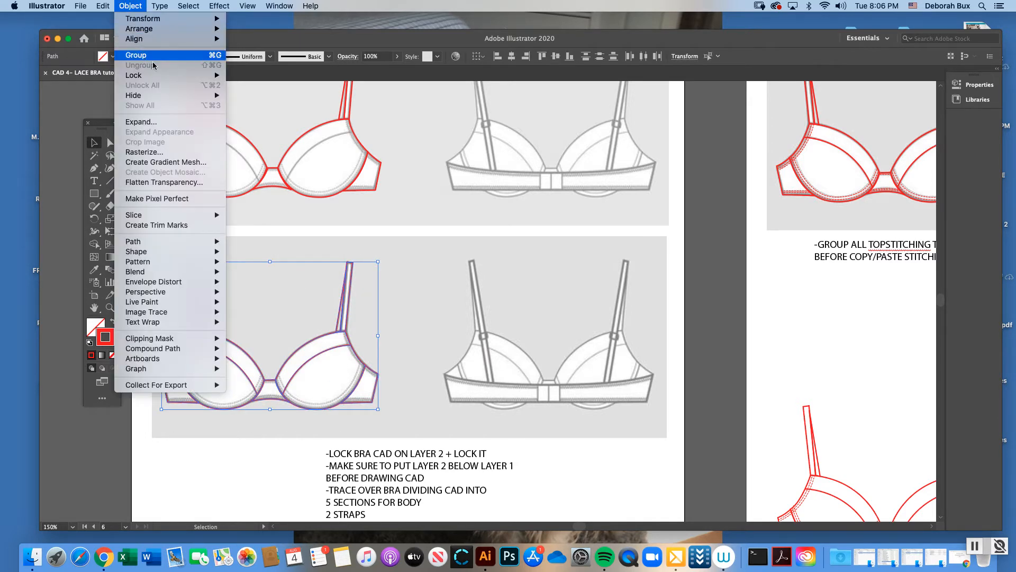
left_click(140, 55)
Paste a copy of the grouped front bra and position it over the second-row back view reference.
key("a")
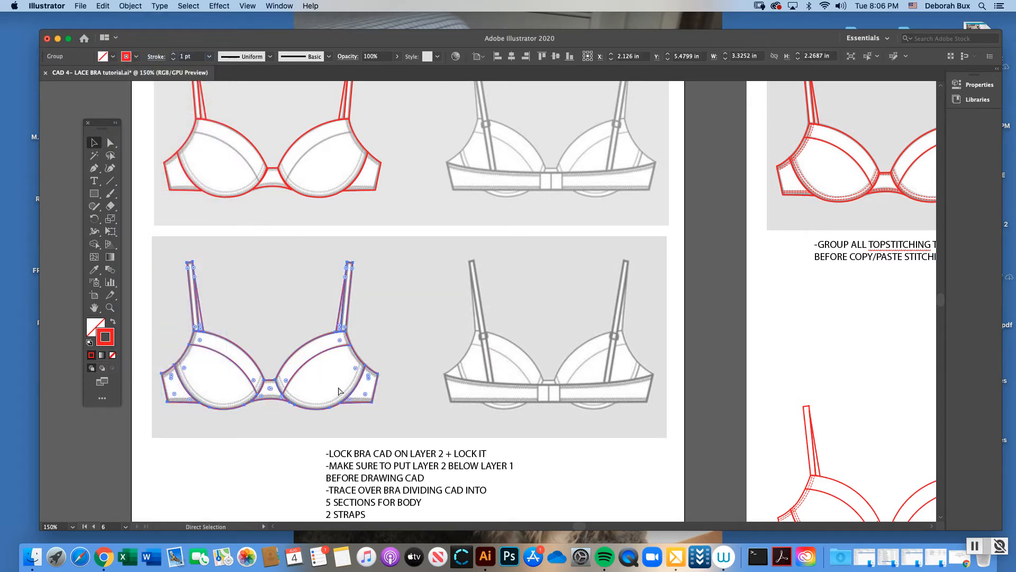
key("super+v")
left_click_drag(424, 300, 485, 339)
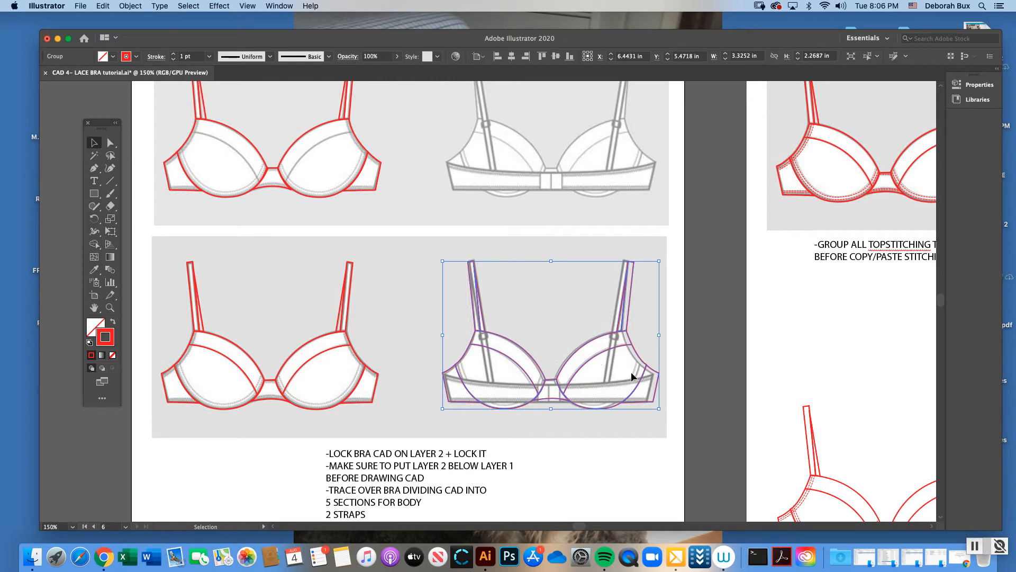
Scale the pasted bra group to about 3.20 in wide and 2.25 in high to match the back view reference.
scroll(457, 402, "right", 3)
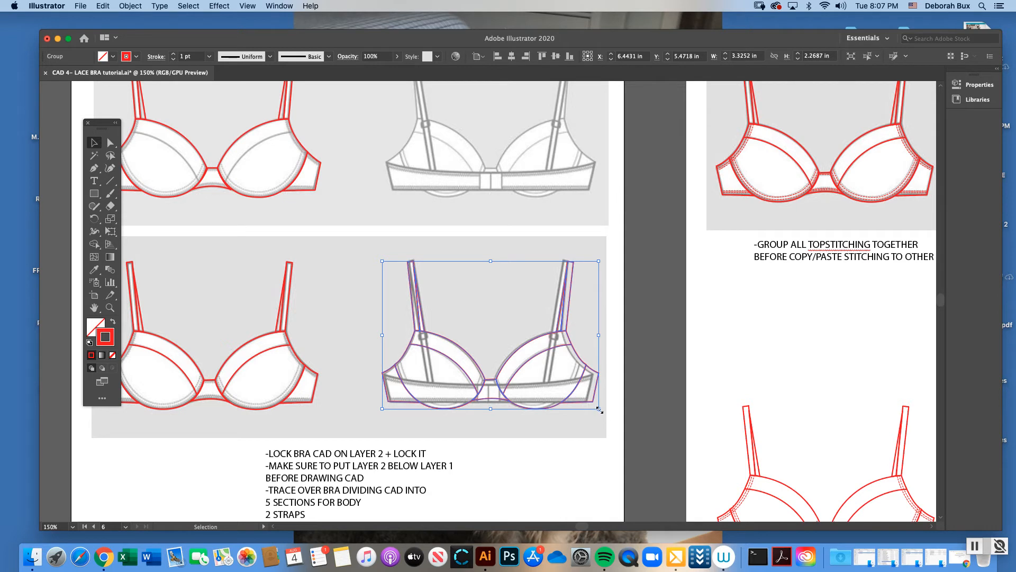
left_click_drag(599, 410, 593, 408)
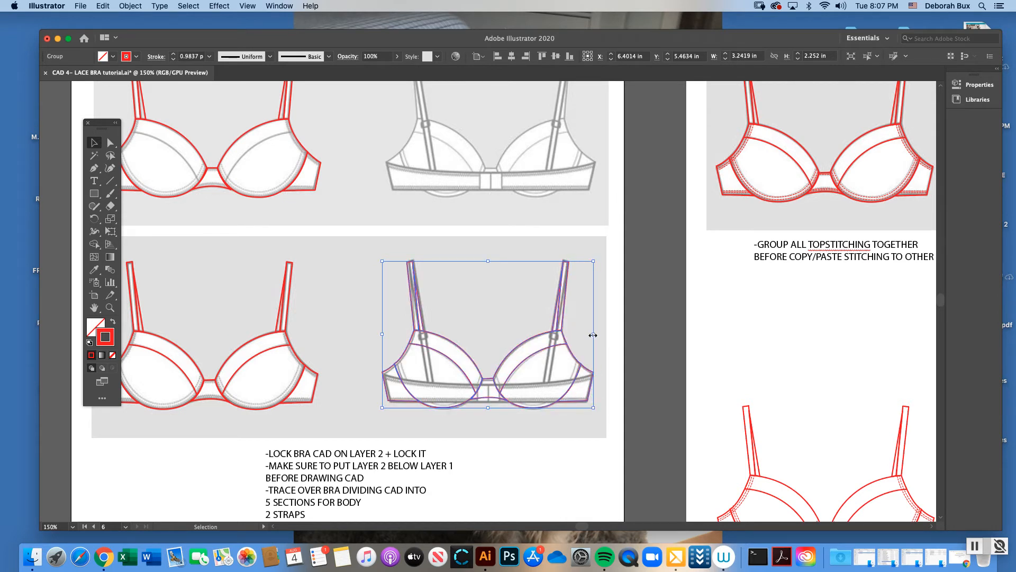
left_click_drag(594, 335, 593, 335)
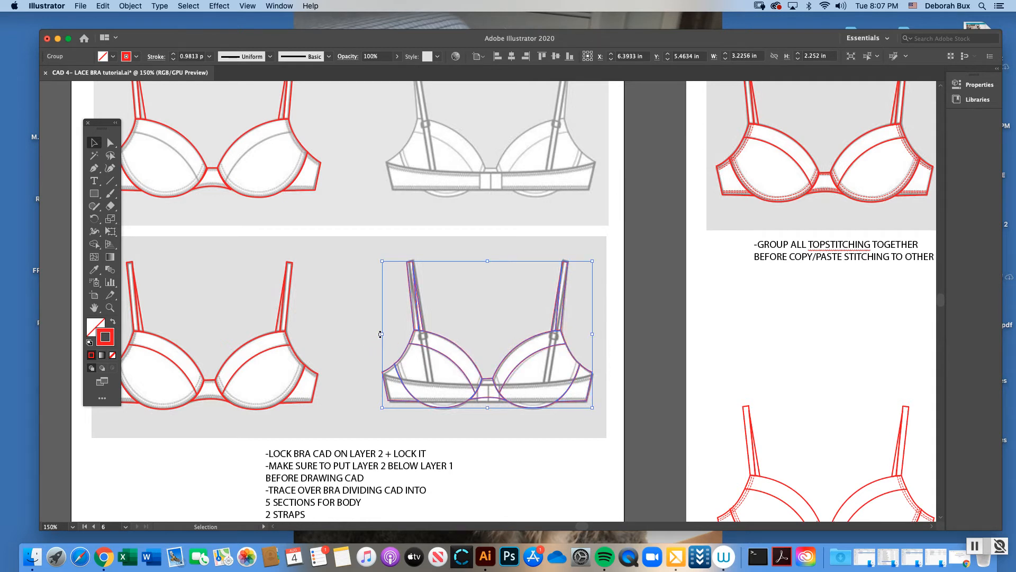
left_click_drag(384, 334, 386, 335)
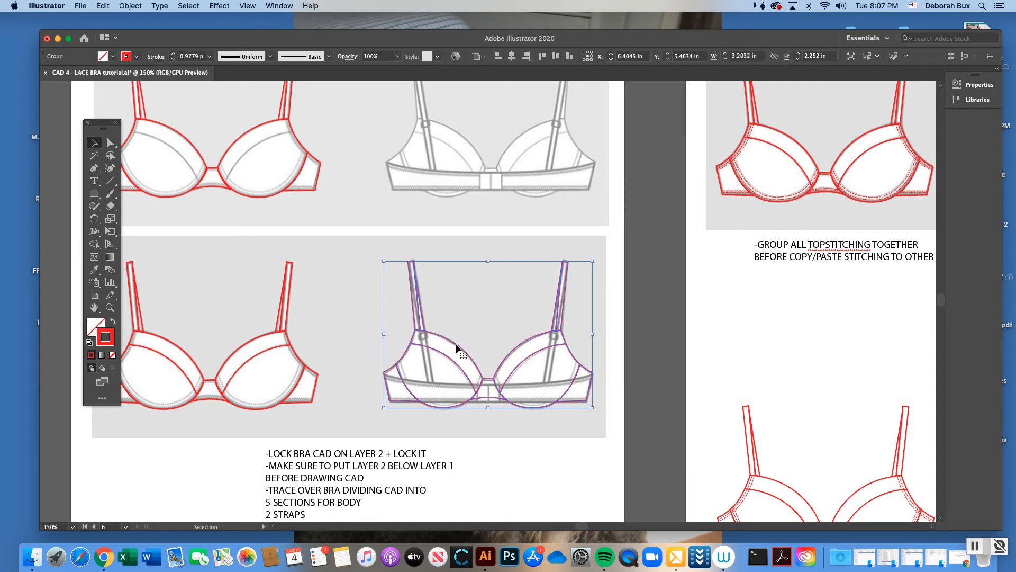
Shift the pasted bra group and resize it to about 3.22 by 2.29 in so it meets the reference's strap tops, and deselect it.
left_click(110, 307)
left_click(583, 353)
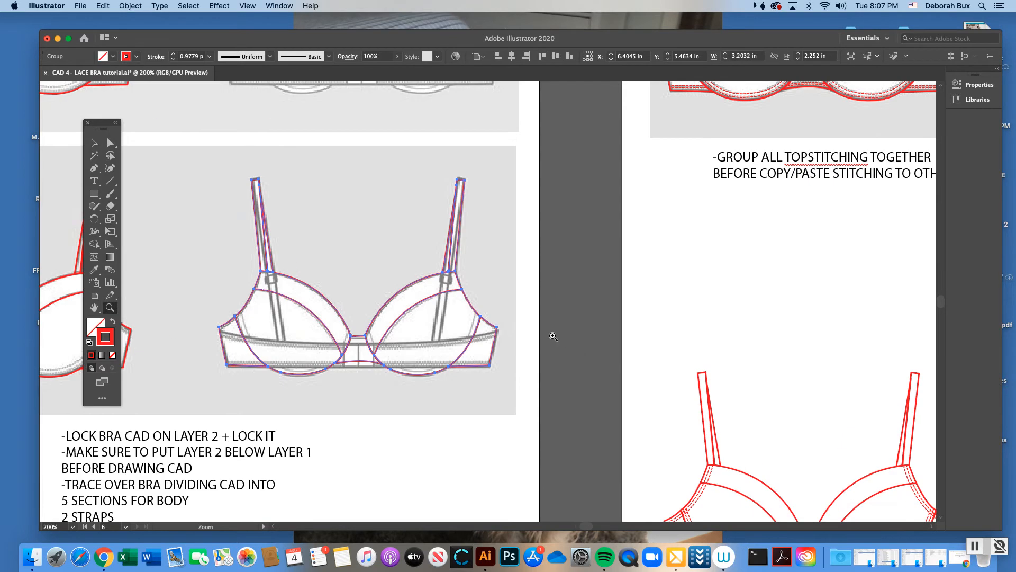
left_click(94, 143)
left_click_drag(334, 263, 331, 266)
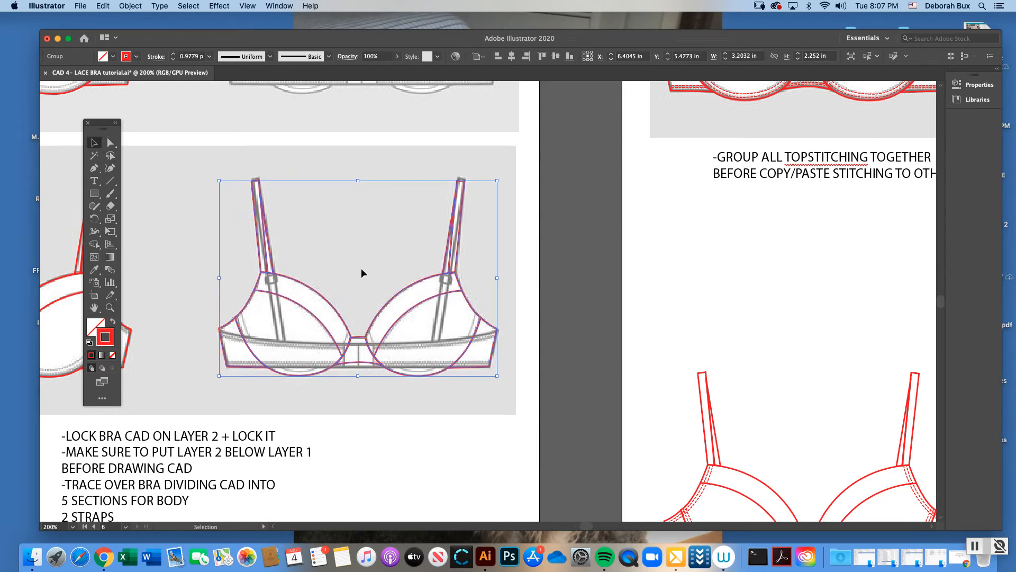
left_click_drag(358, 181, 358, 177)
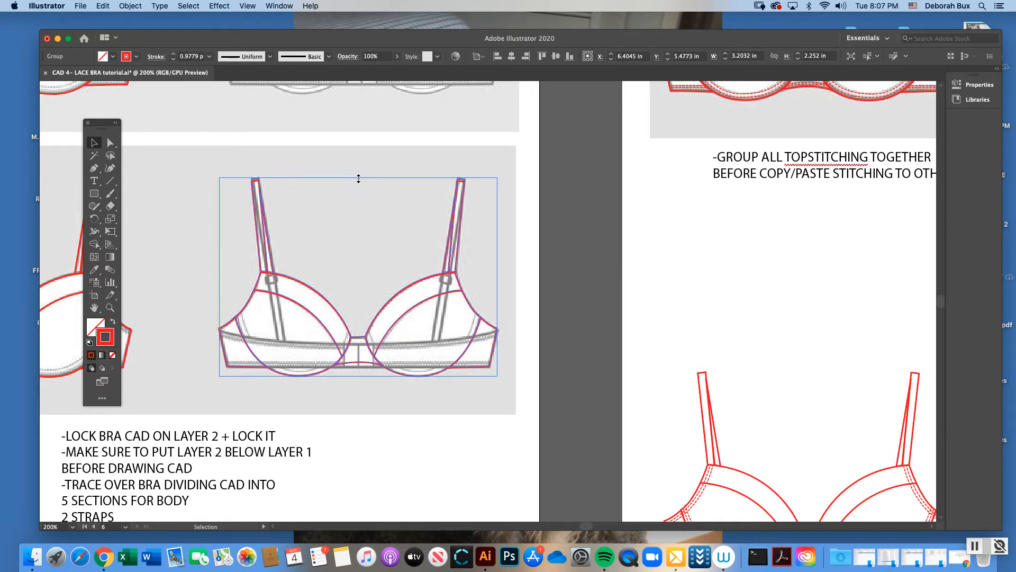
left_click_drag(498, 276, 500, 275)
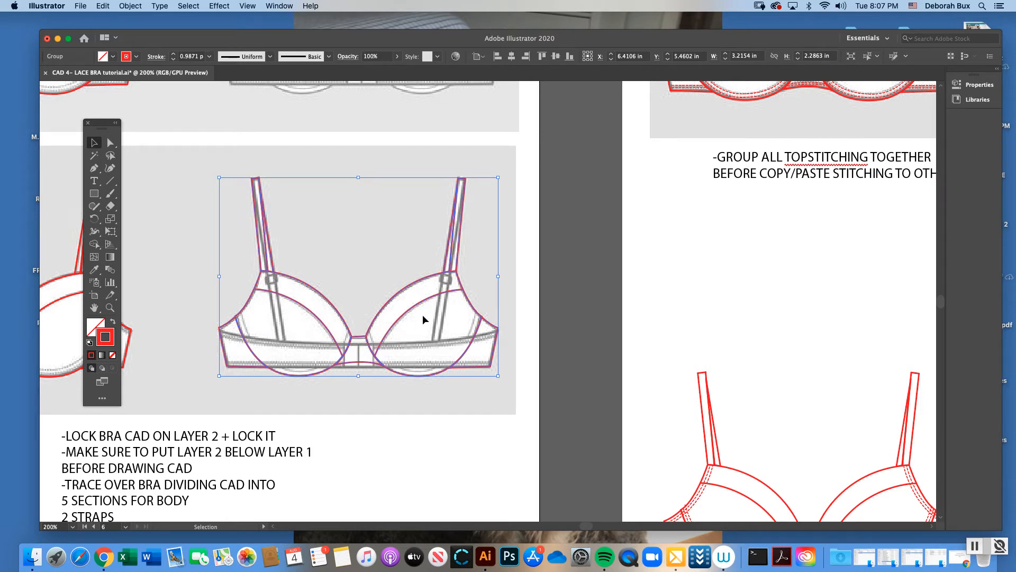
left_click(518, 295)
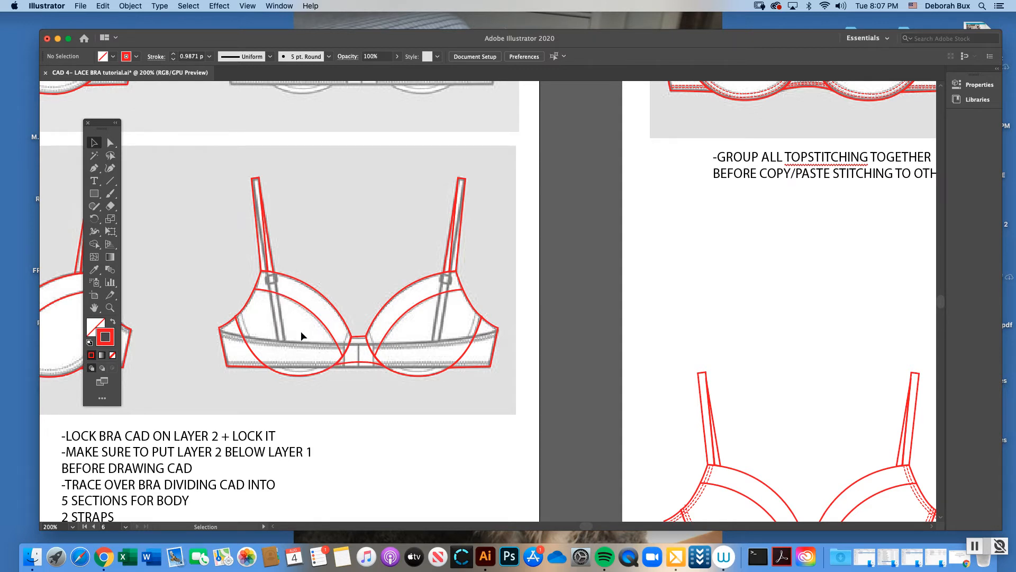
Compare the back view's underwire seam in the untraced reference with the fitted bra copy below it.
left_click_drag(942, 297, 943, 298)
scroll(944, 296, "up", 2)
scroll(944, 298, "down", 2)
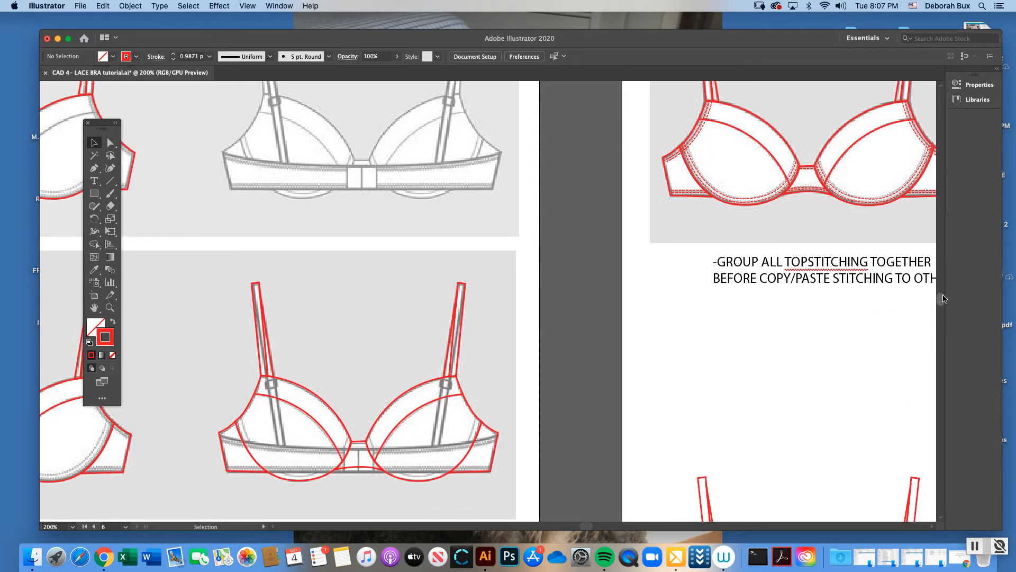
scroll(944, 298, "up", 2)
scroll(944, 298, "down", 2)
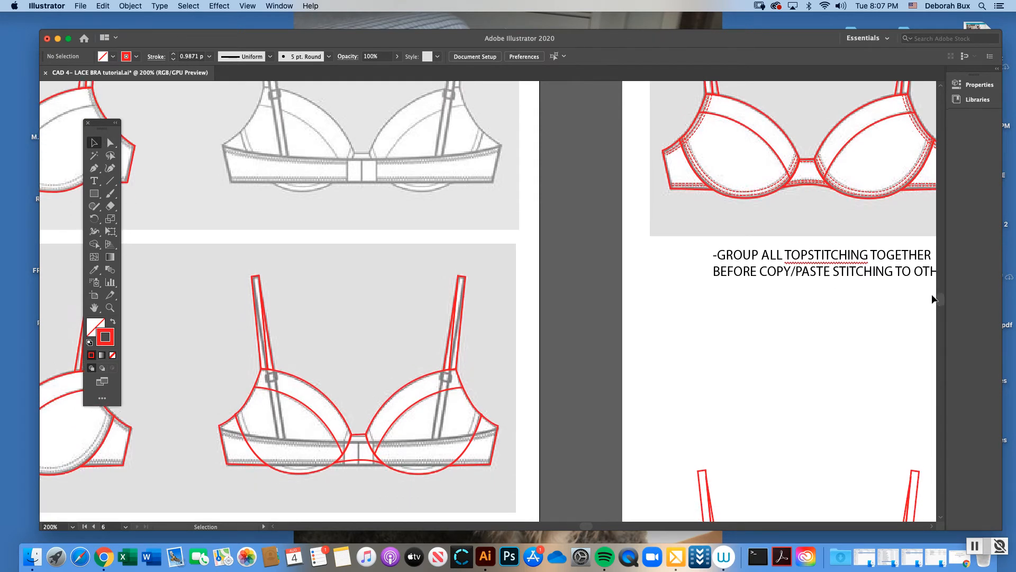
left_click(110, 144)
scroll(939, 302, "down", 4)
scroll(938, 302, "up", 2)
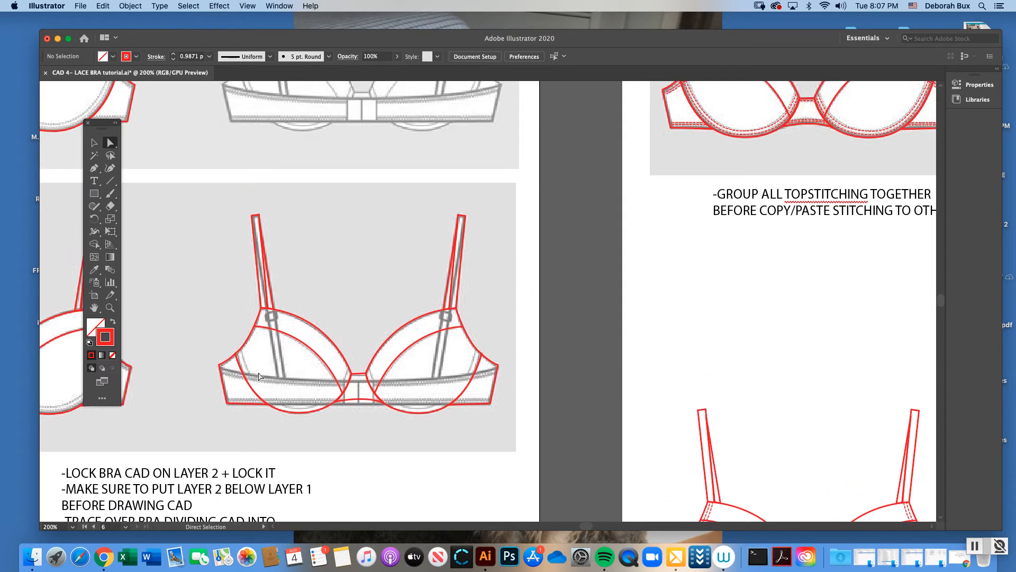
Draw a curved underwire seam about 1.25 in wide inside the back view's left cup, from the armhole edge to the centre.
left_click(99, 168)
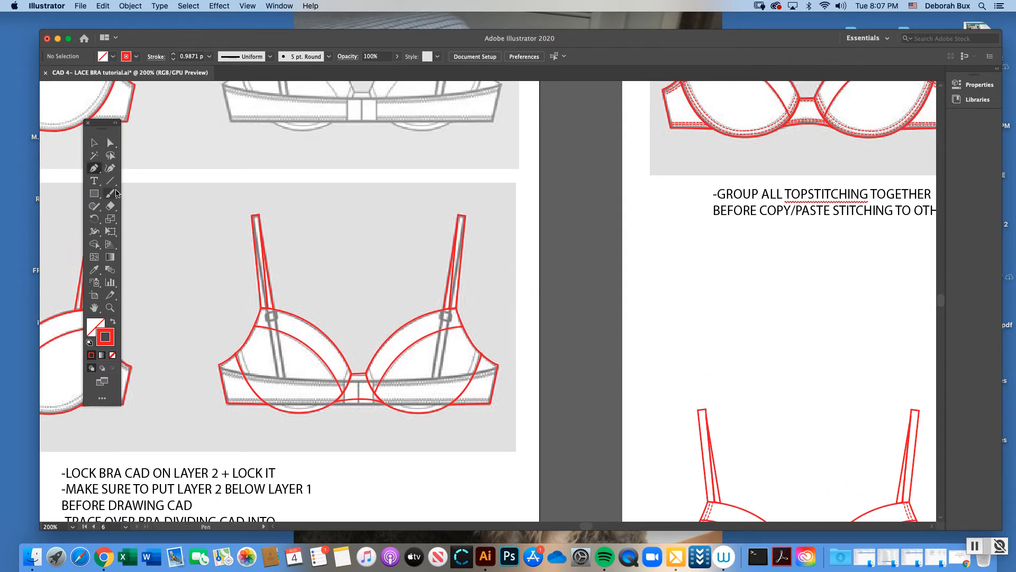
left_click(239, 352)
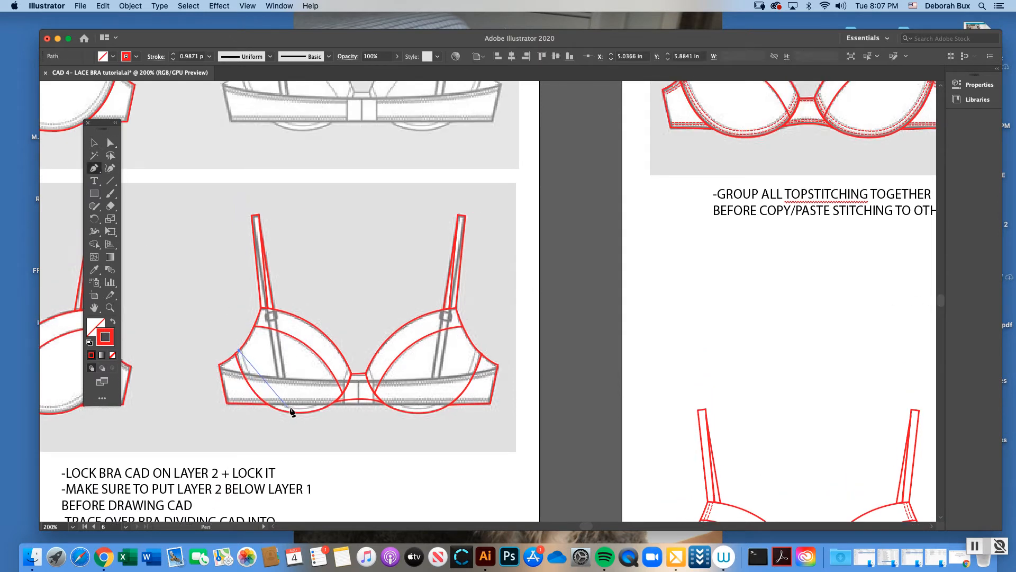
left_click_drag(294, 408, 330, 407)
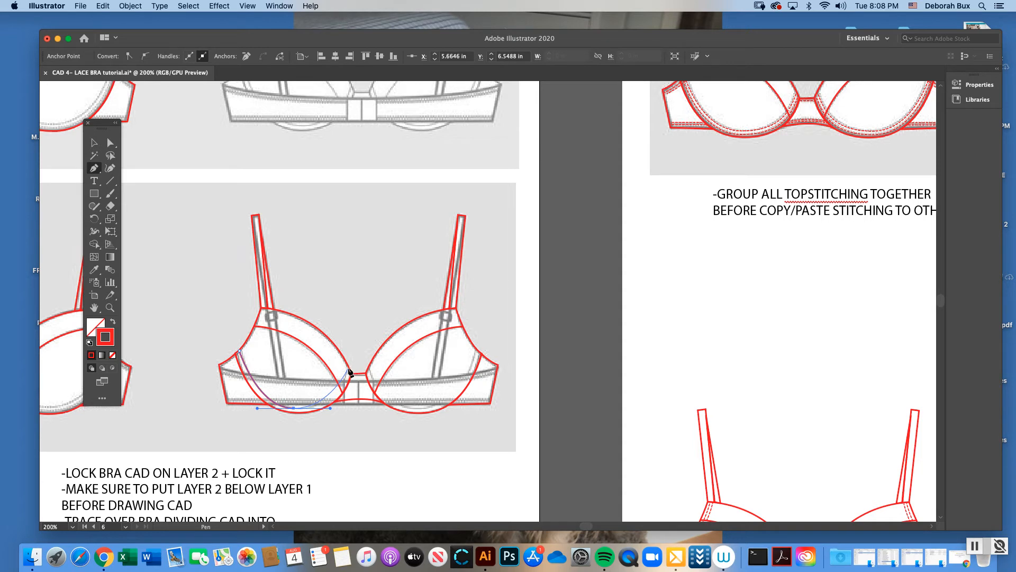
left_click_drag(350, 362, 352, 363)
Adjust the left underwire seam's centre end point and lower curve to follow the reference, and deselect it.
key("a")
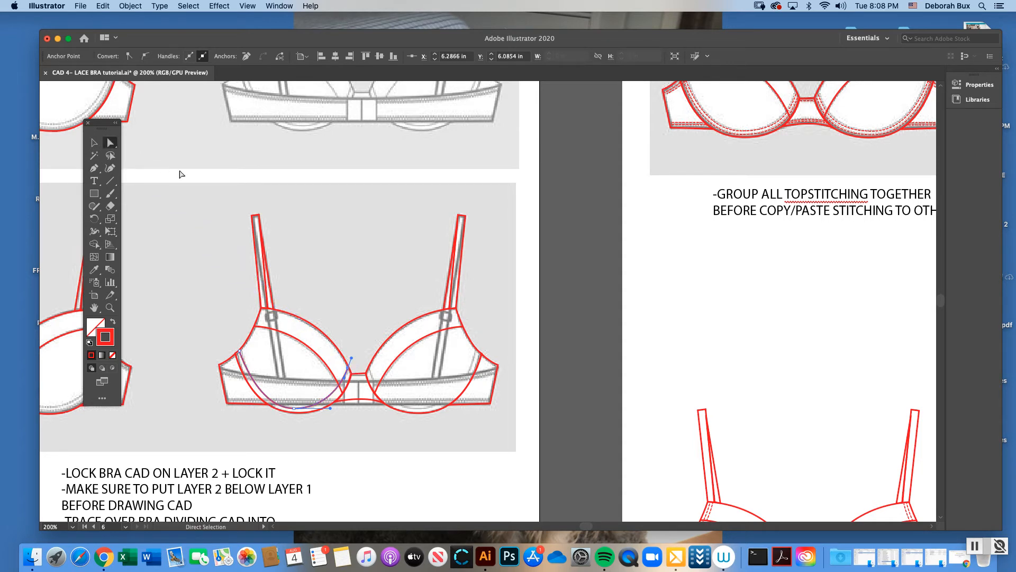
left_click(181, 174)
left_click(347, 374)
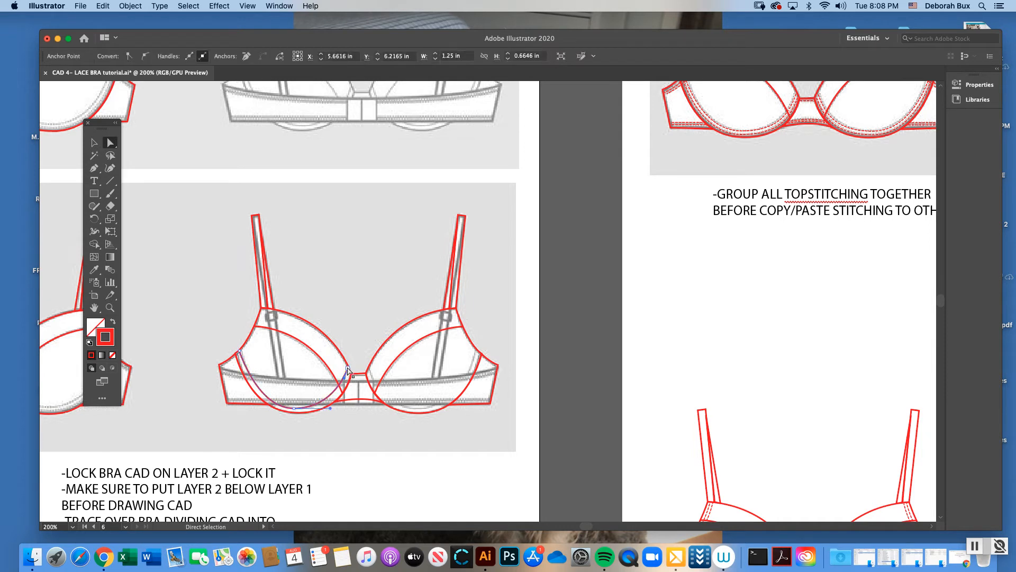
left_click(331, 408)
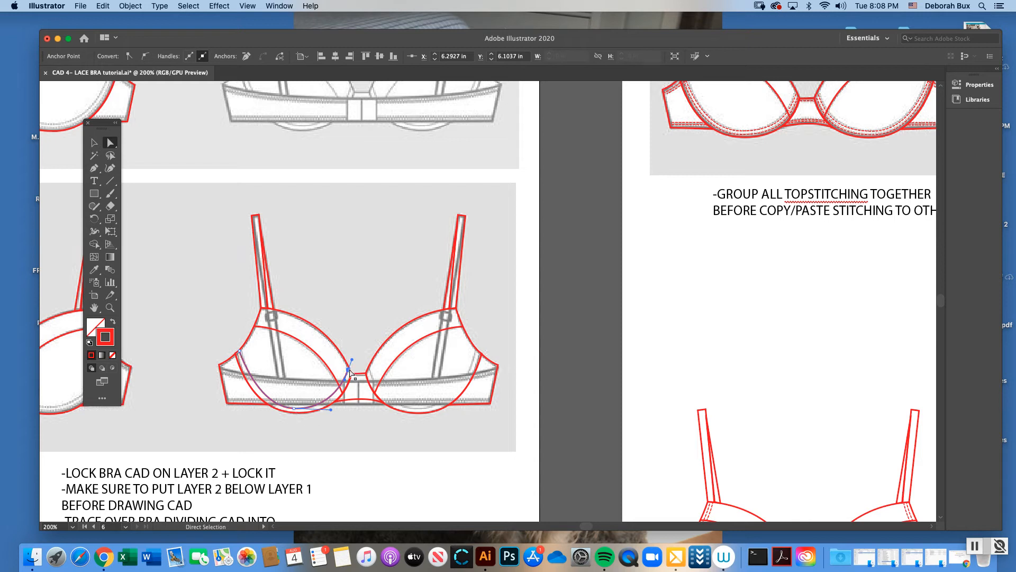
left_click(348, 472)
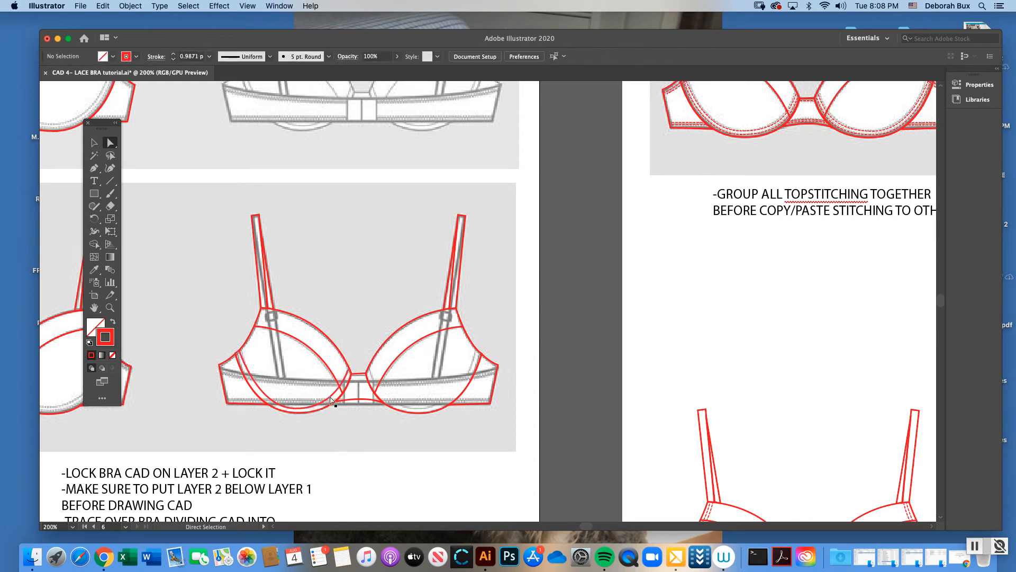
Refine the lower curve of the back view's left underwire seam with its direction handle, and deselect it.
left_click(331, 400)
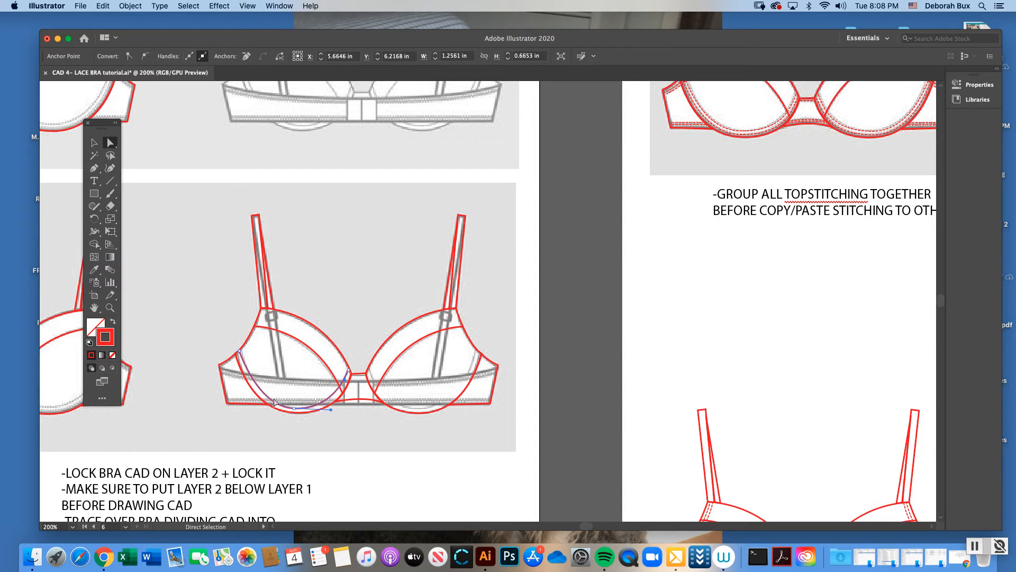
left_click(338, 466)
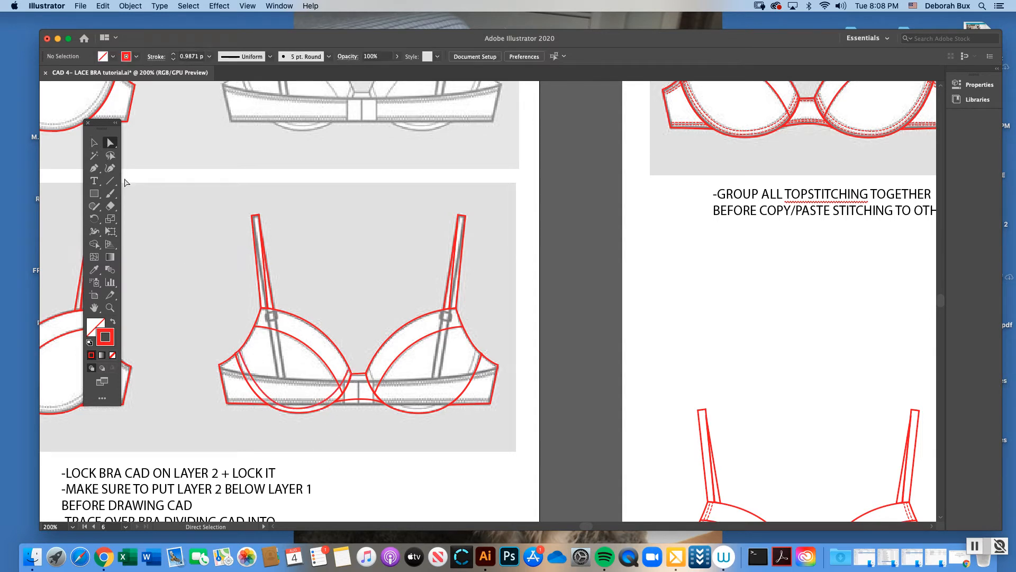
left_click(260, 410)
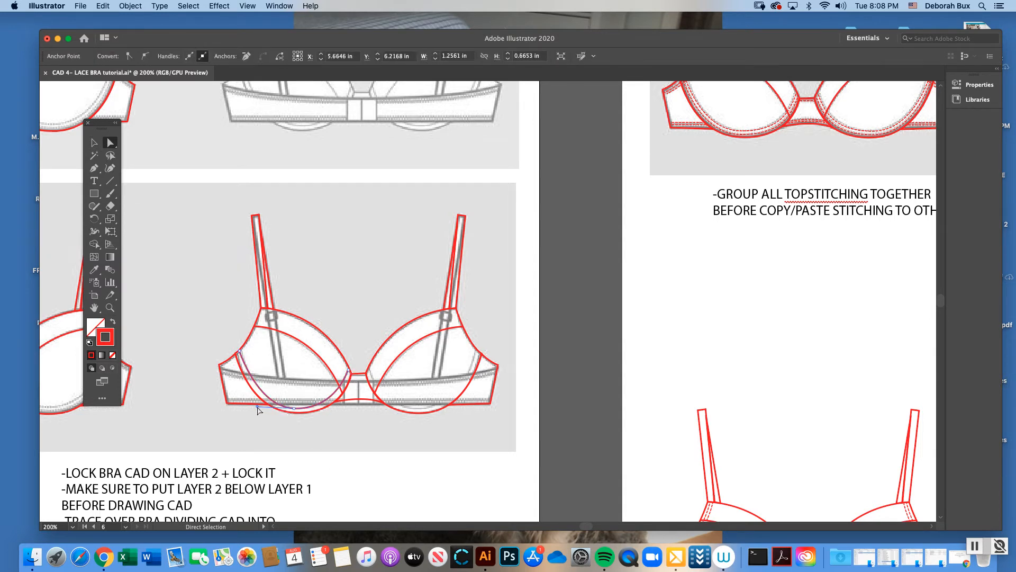
left_click_drag(258, 406, 255, 404)
left_click(356, 475)
Duplicate the left underwire seam, reflect the copy across the vertical axis, place it in the back view's right cup, and deselect it.
left_click(94, 141)
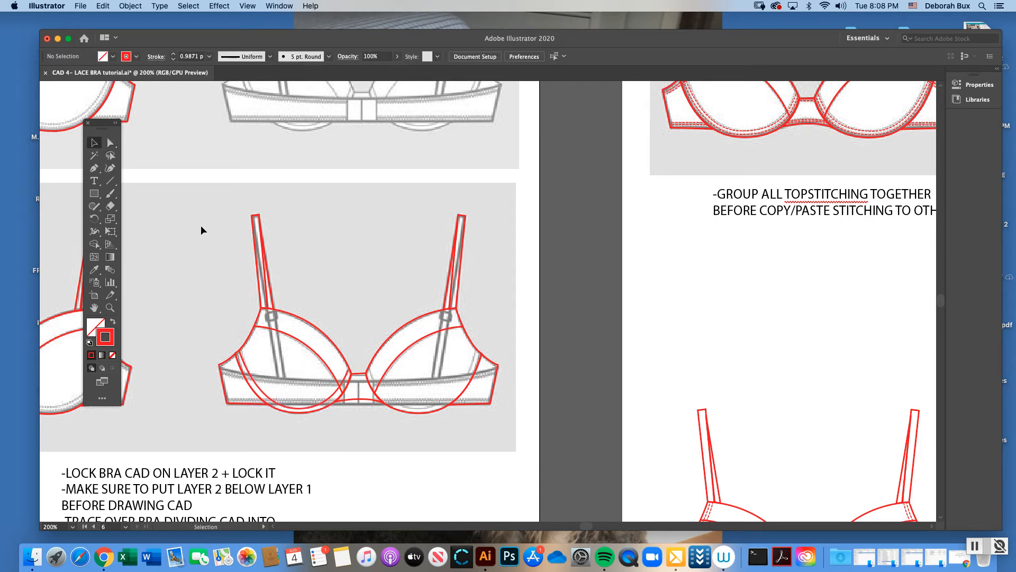
left_click(259, 393)
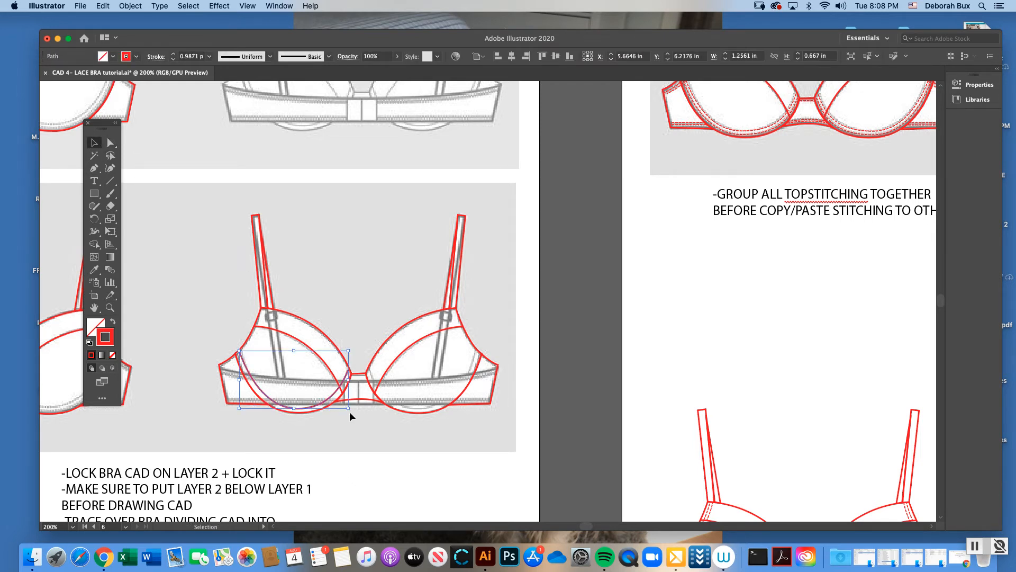
key("super+v")
left_click(130, 6)
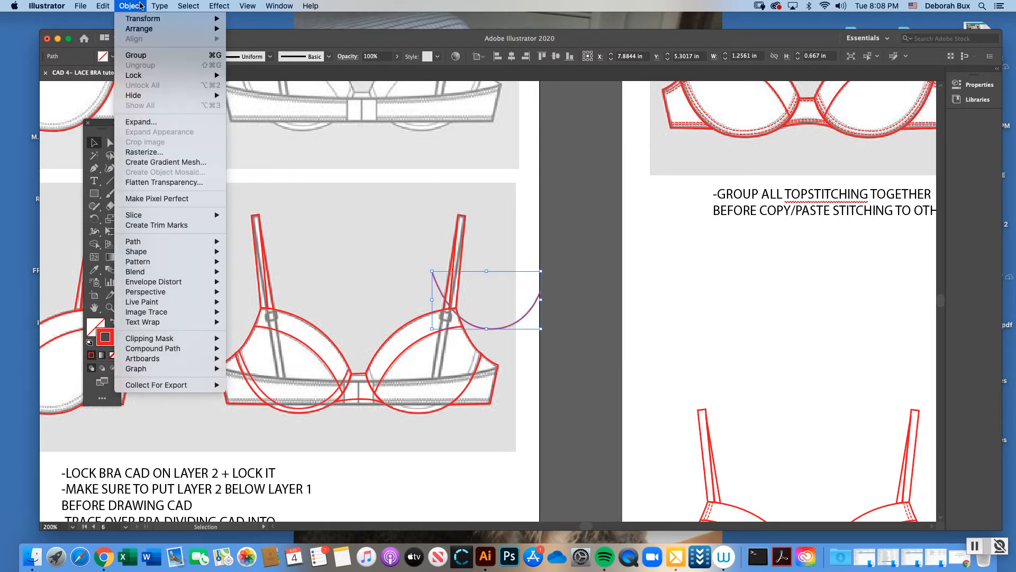
mouse_move(143, 23)
left_click(242, 59)
left_click(564, 335)
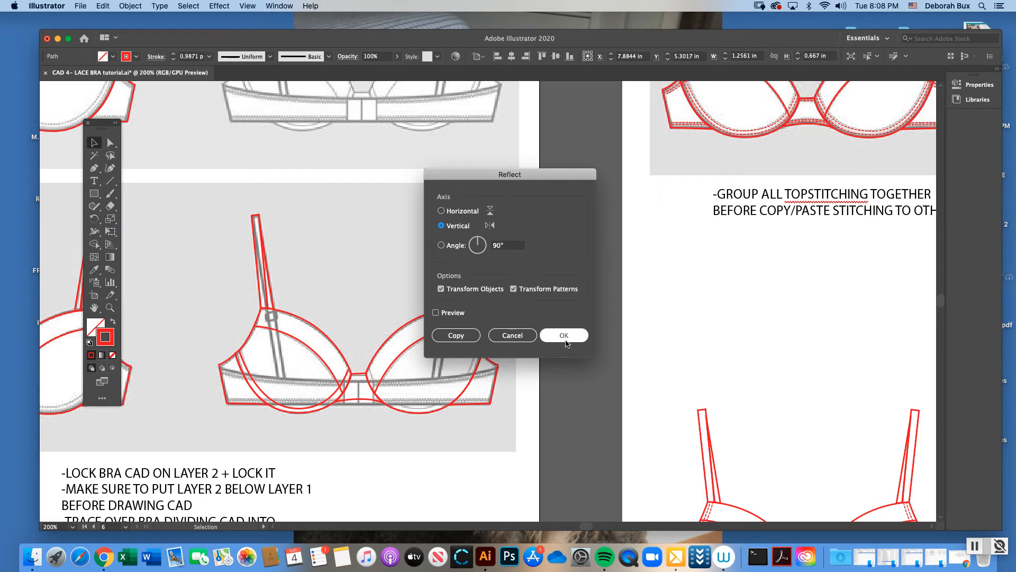
left_click_drag(506, 319, 443, 399)
left_click(469, 439)
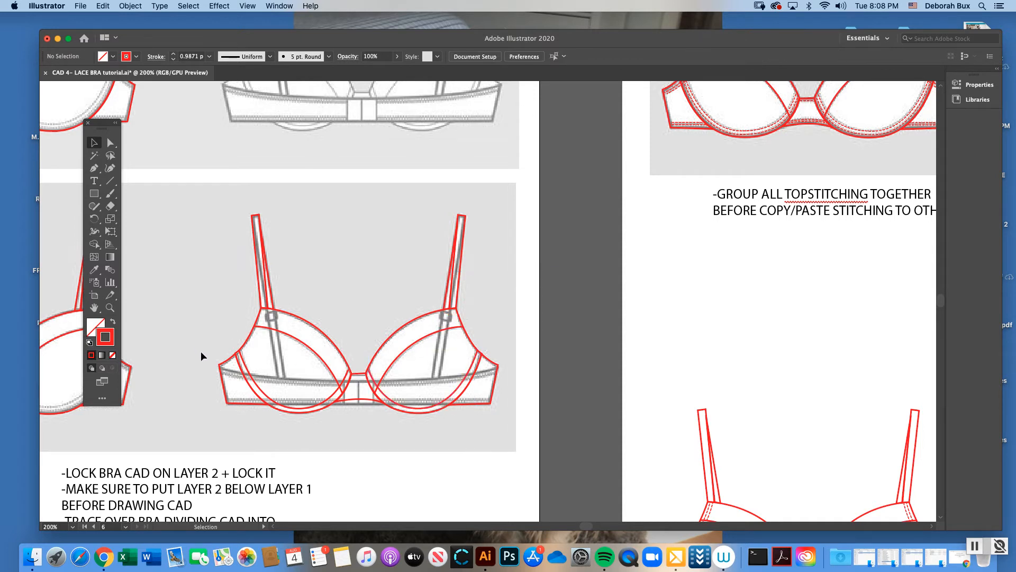
Examine the separately drawn back band and its centre closure below the traced back view.
left_click_drag(939, 302, 938, 305)
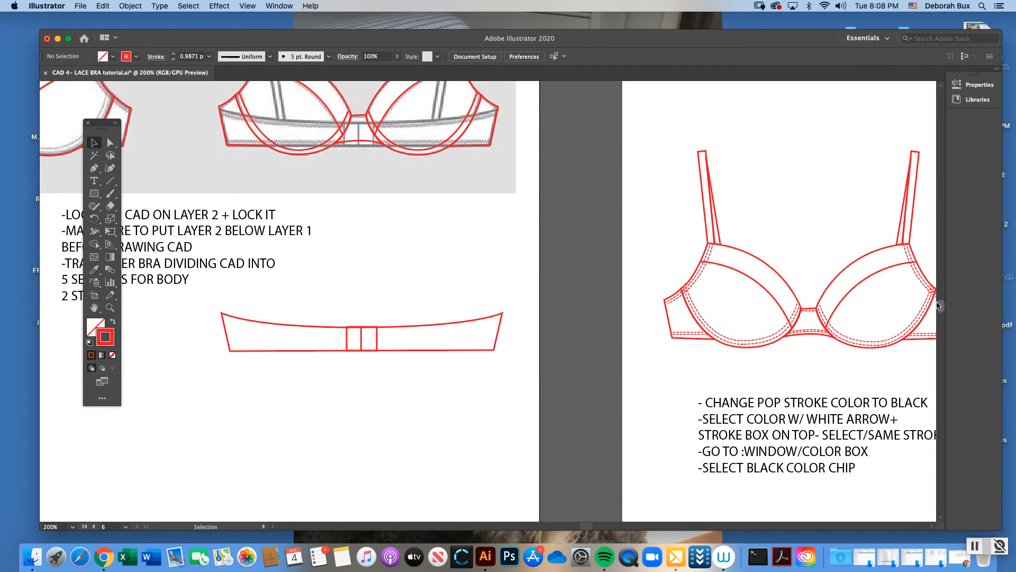
scroll(504, 266, "up", 10)
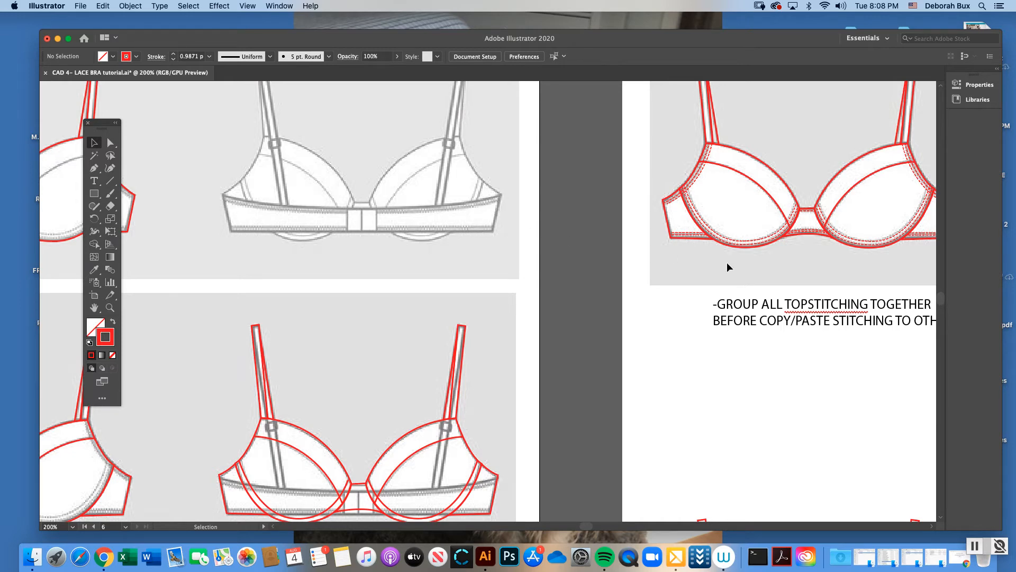
left_click_drag(942, 299, 943, 304)
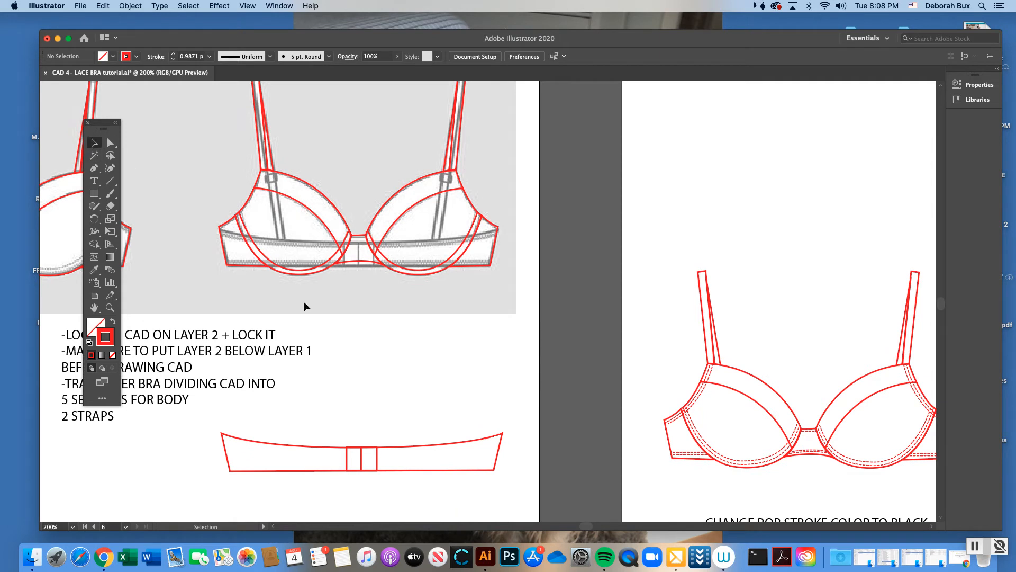
left_click(110, 142)
left_click(296, 447)
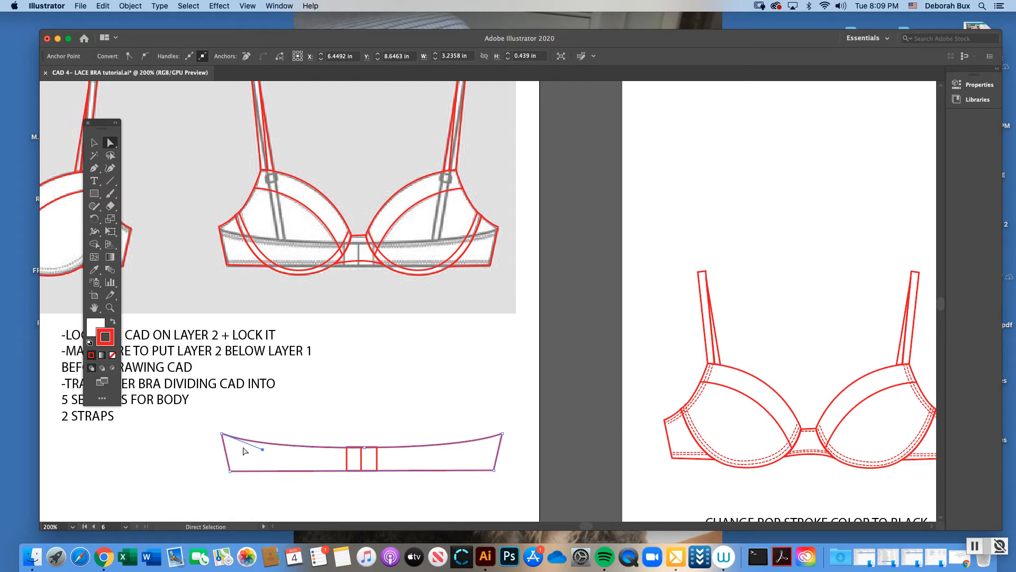
key("v")
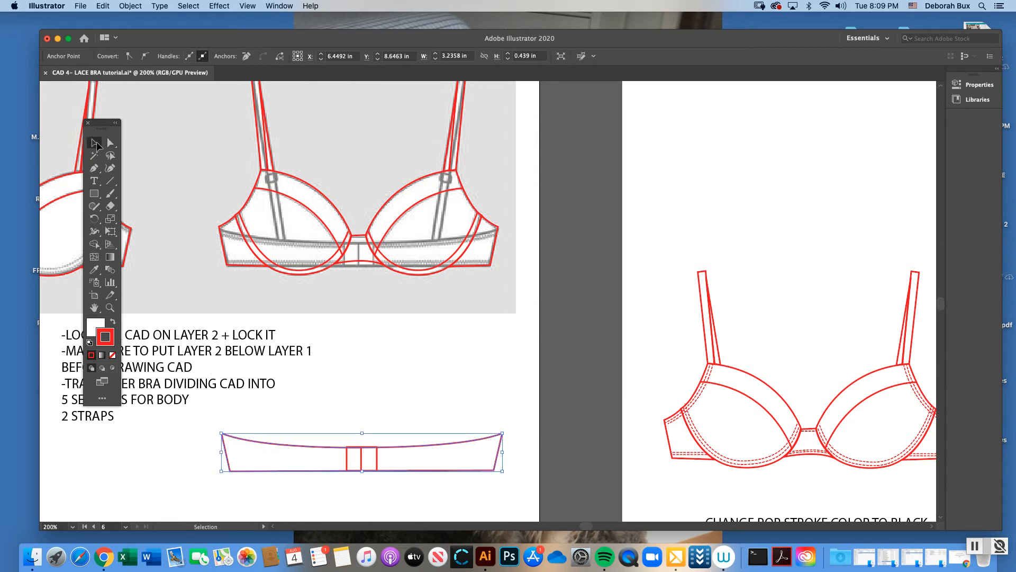
left_click(348, 458)
left_click(377, 405)
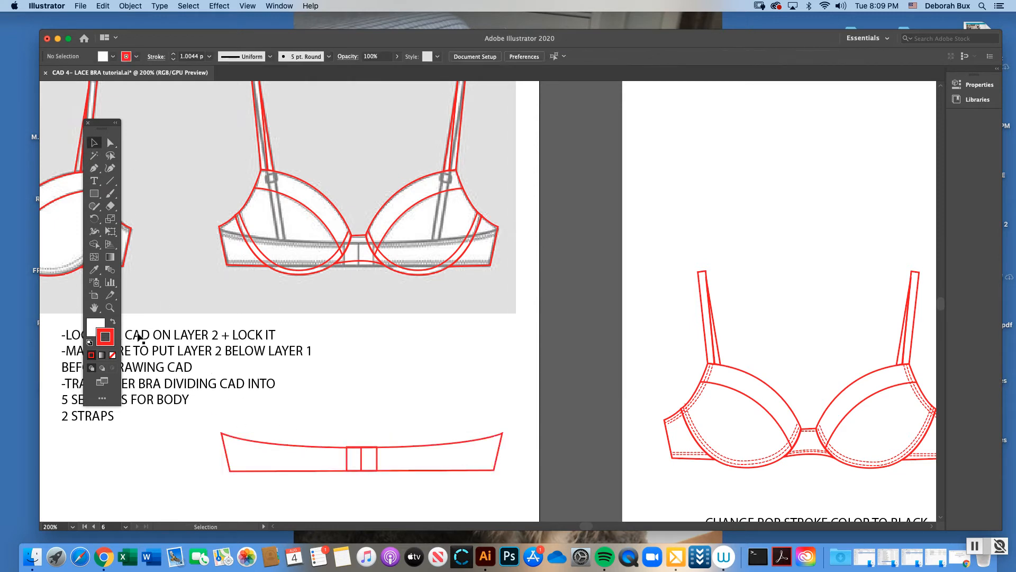
Ungroup the back band into its outline, closure rectangle and centre line, and check the closure rectangle as a separate object.
key("z")
left_click(435, 437)
key("v")
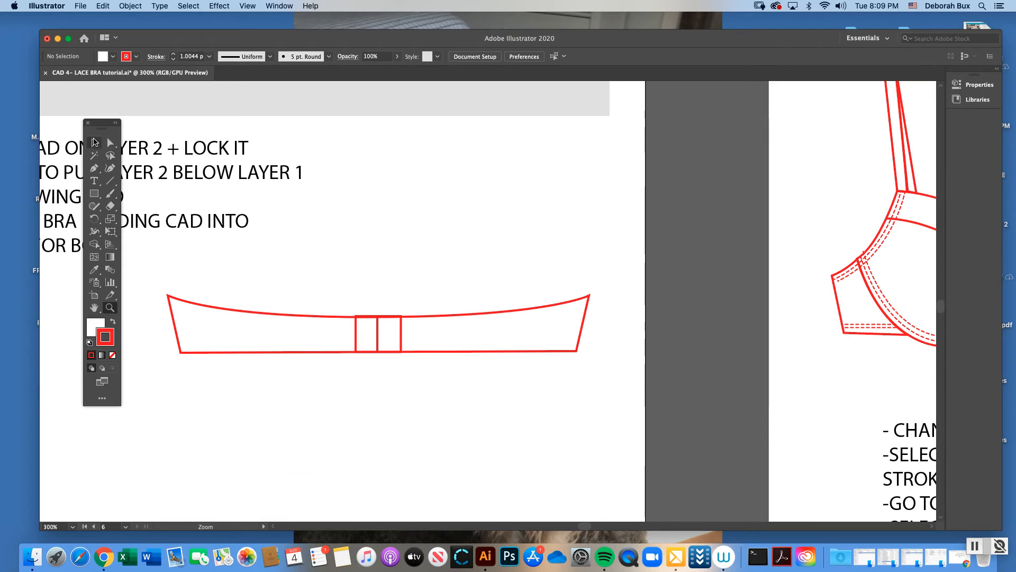
left_click(357, 331)
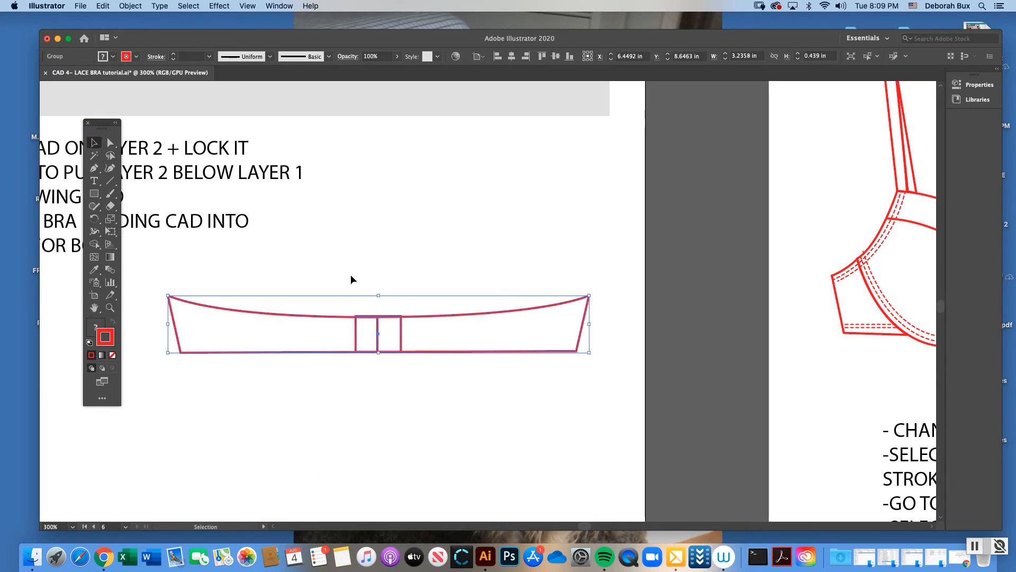
left_click(131, 6)
left_click(147, 66)
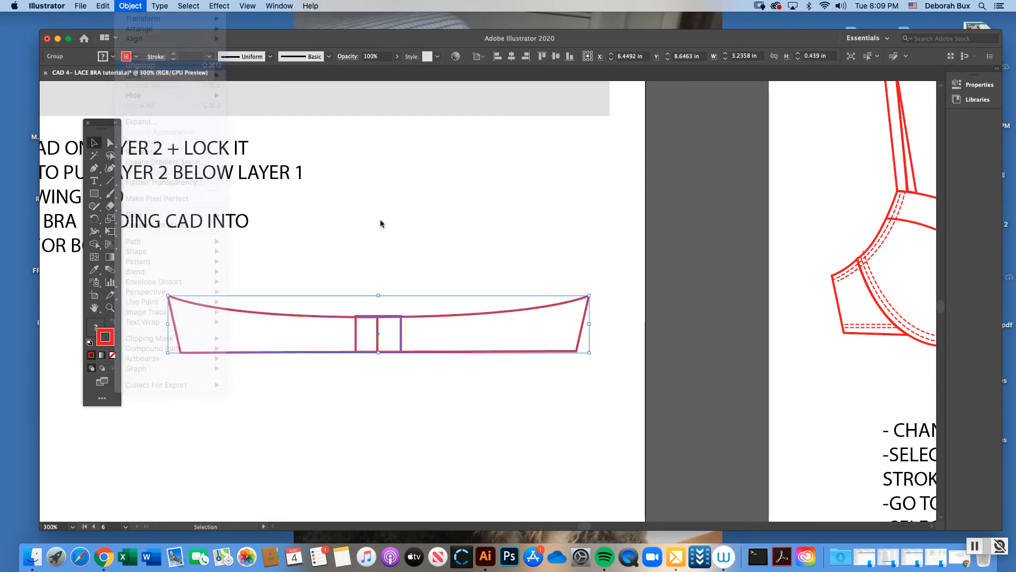
left_click(412, 272)
left_click(356, 325)
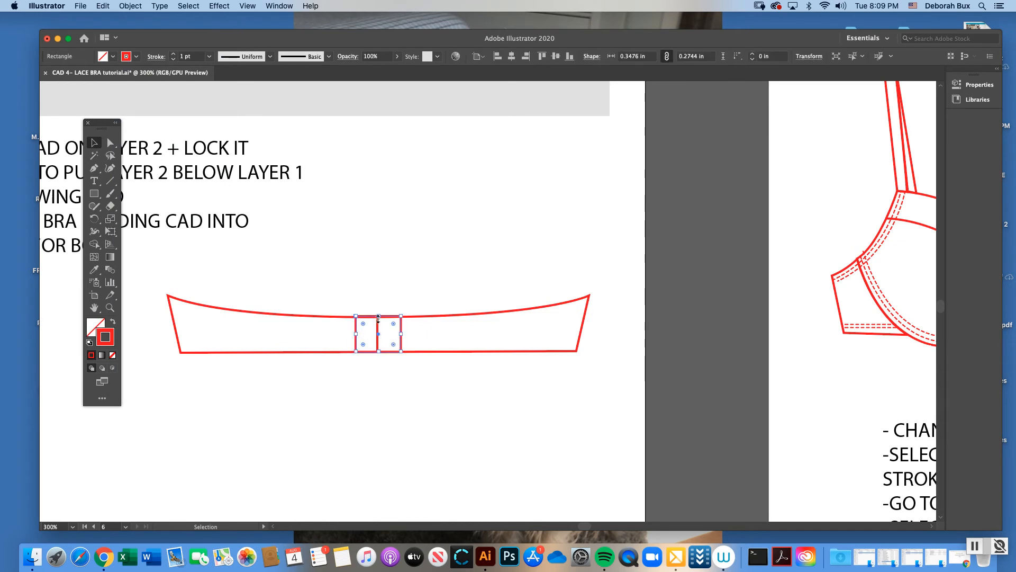
left_click(397, 292)
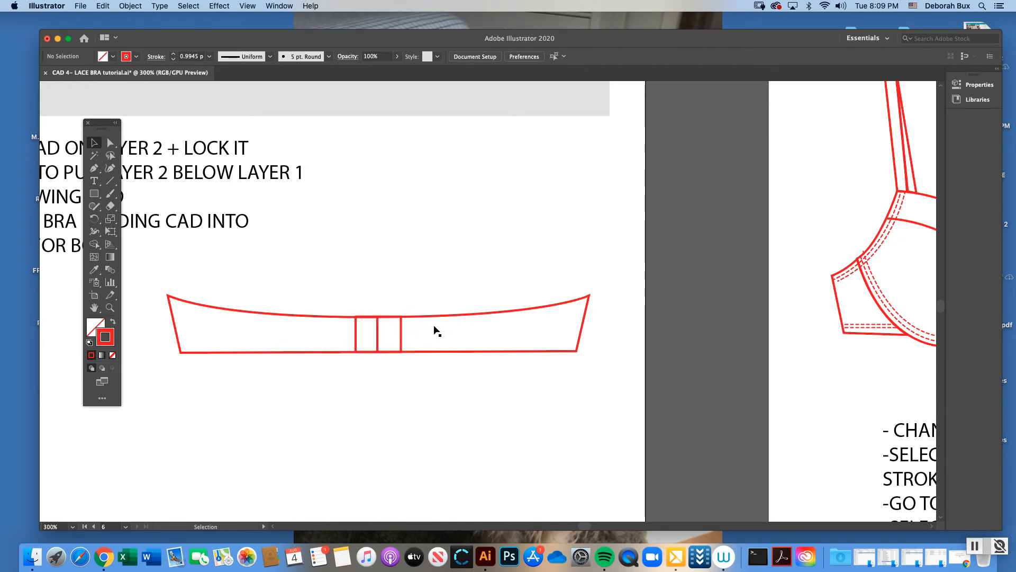
Try moving the closure rectangle above the band and the band outline downward, and undo both moves.
left_click_drag(402, 336, 404, 283)
left_click_drag(377, 334, 378, 378)
left_click(385, 327)
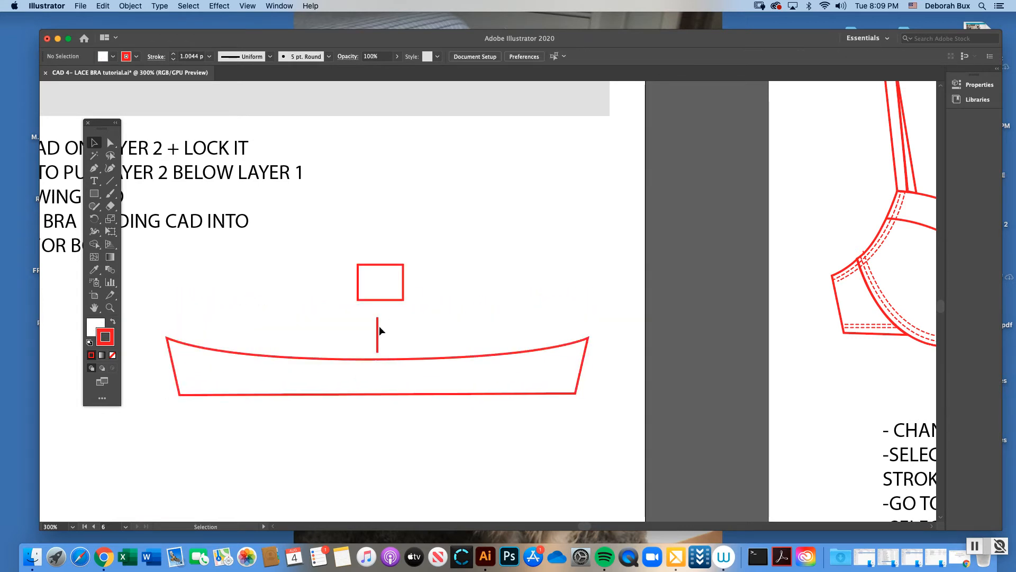
left_click(377, 330)
key("super+z")
key("super+z")
left_click(424, 288)
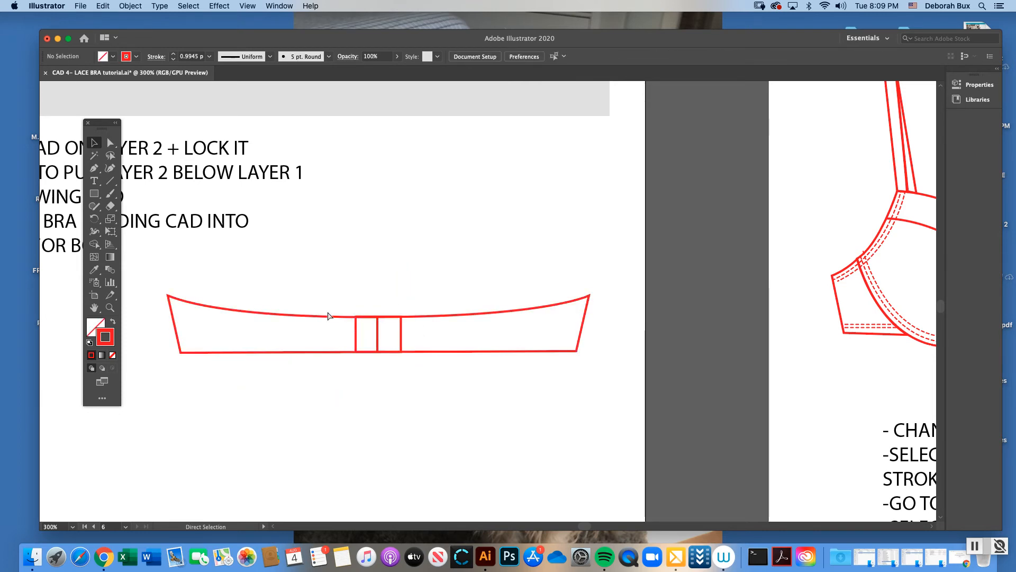
Lock all the traced red linework of the back view bra.
key("super+minus")
key("super+minus")
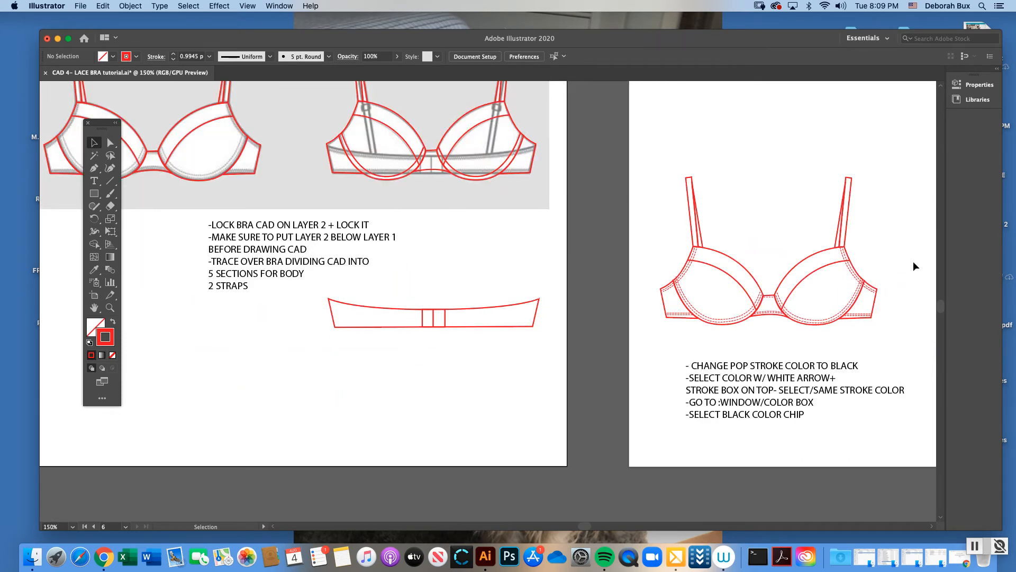
scroll(384, 335, "up", 6)
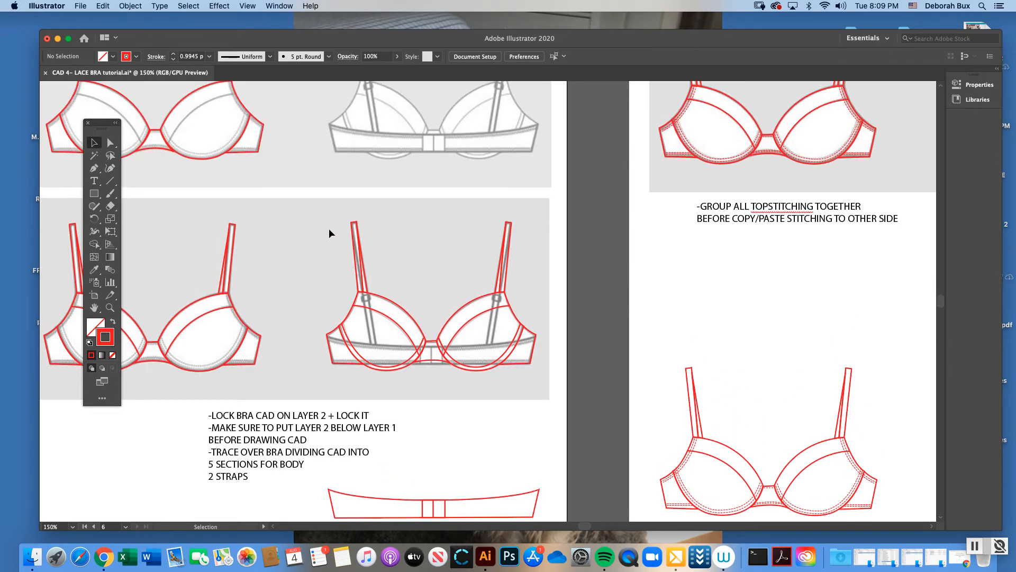
left_click_drag(314, 215, 544, 392)
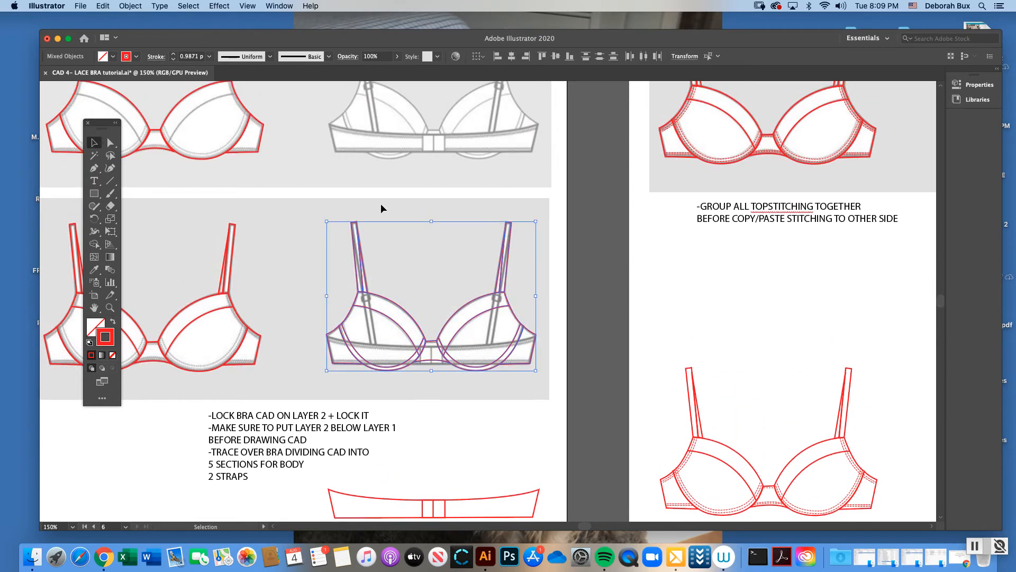
left_click(130, 6)
mouse_move(175, 75)
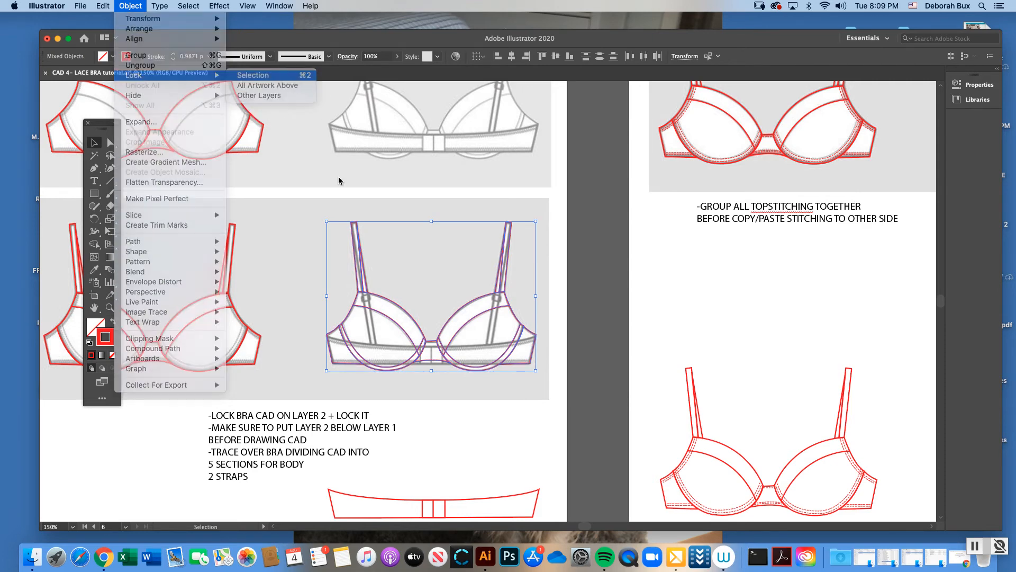
Move the back band with its centre closure onto the back view, align it with the reference band, and deselect it.
scroll(942, 307, "down", 5)
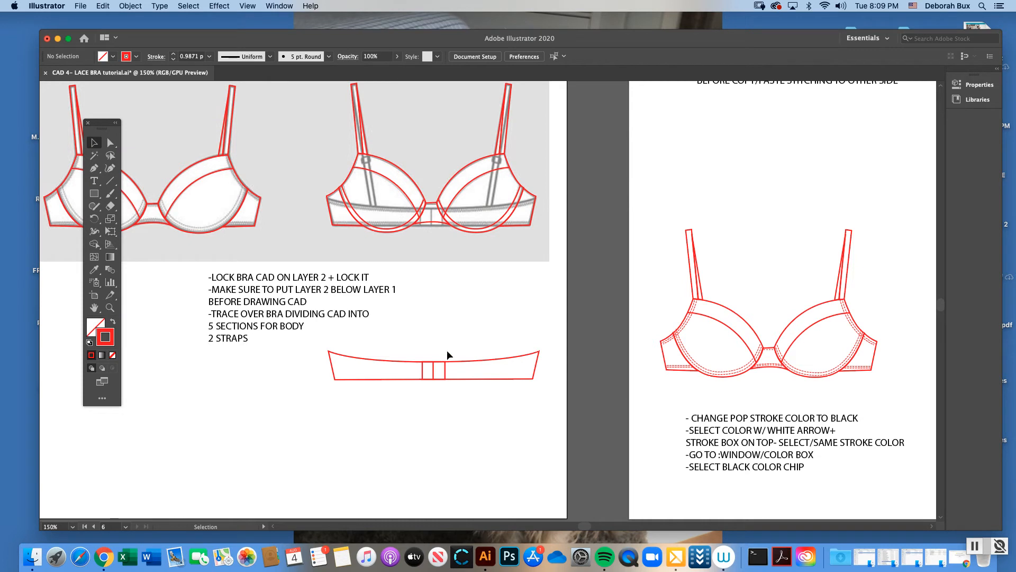
left_click_drag(335, 184, 424, 234)
scroll(578, 263, "up", 3)
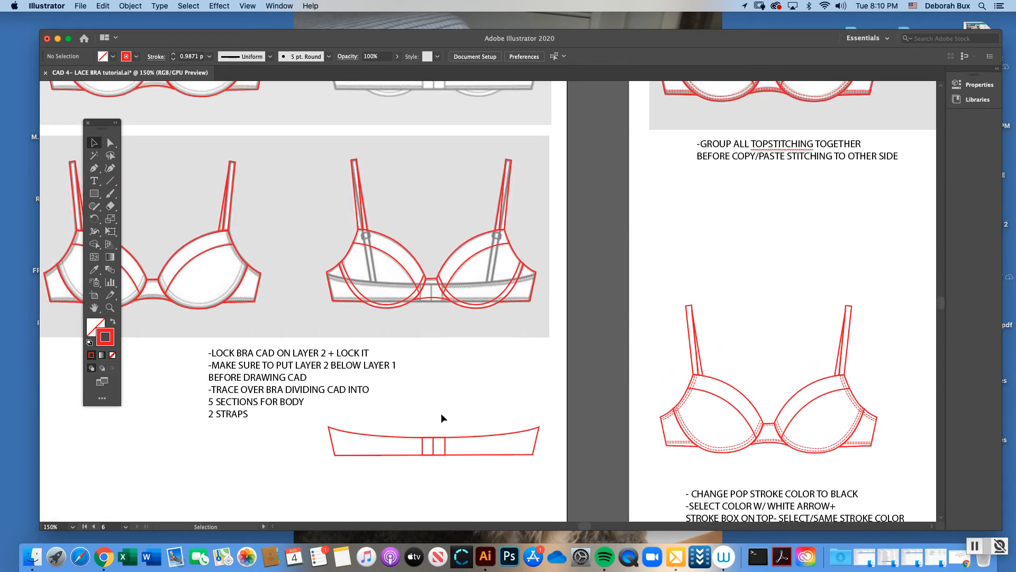
left_click_drag(320, 422, 508, 283)
left_click(110, 308)
left_click(537, 291)
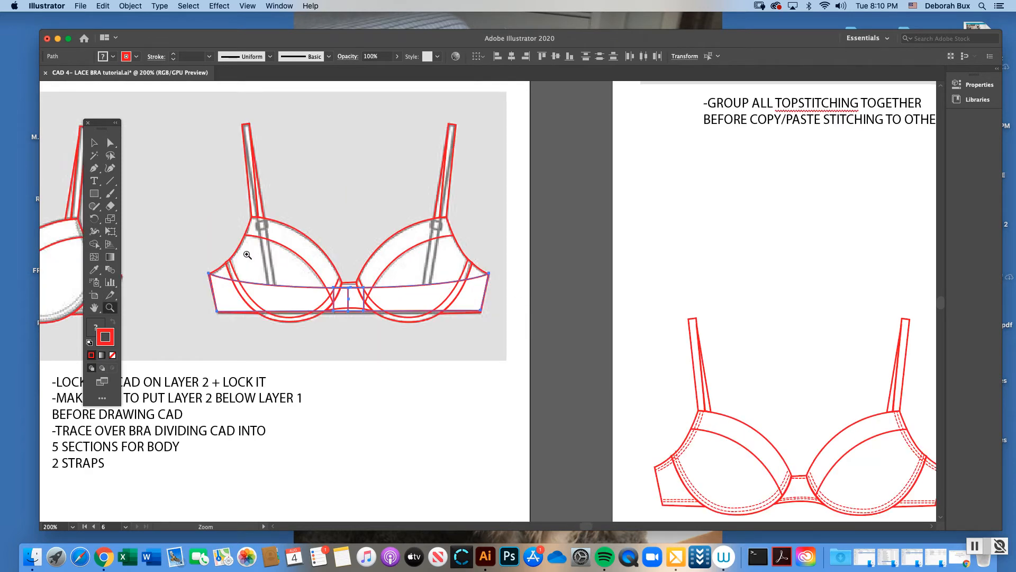
left_click(111, 142)
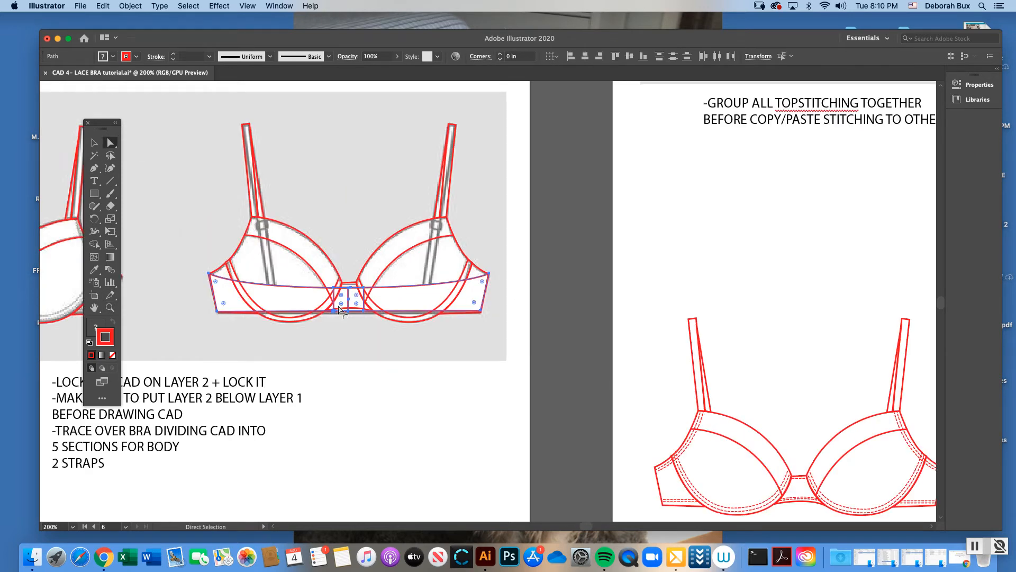
left_click_drag(336, 310, 336, 310)
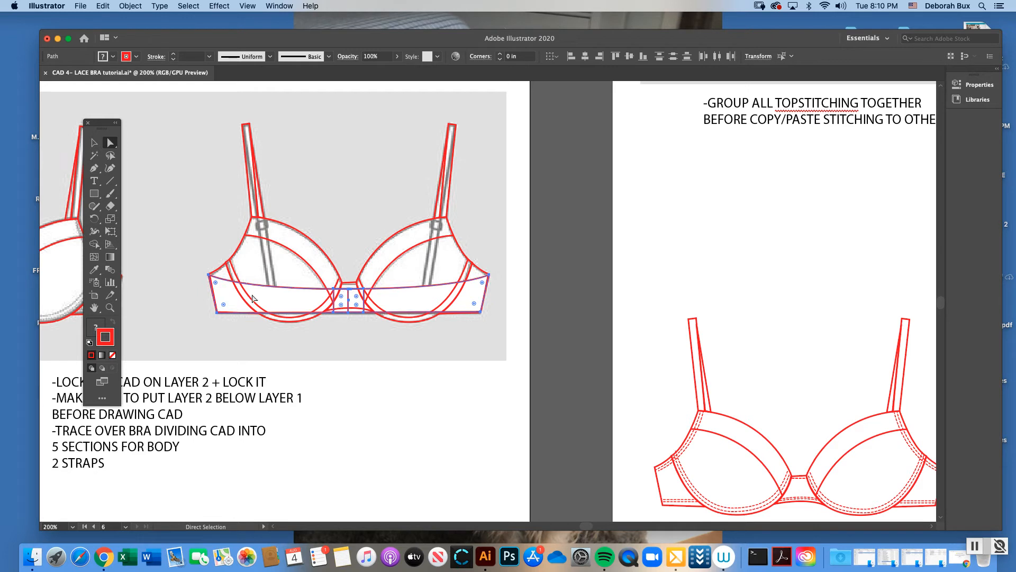
left_click(349, 378)
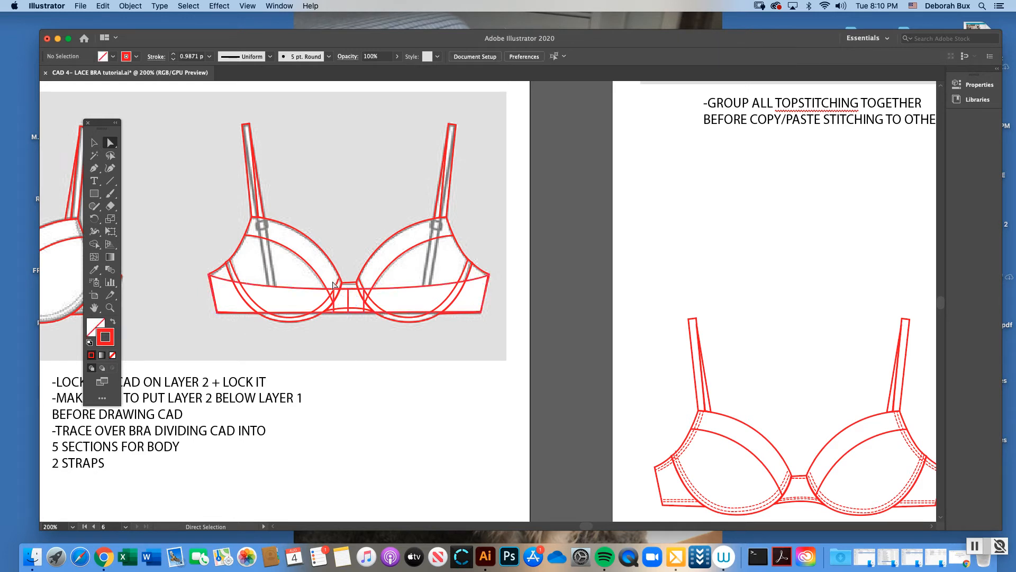
Set the back band outline's fill to None and deselect it.
left_click(300, 289)
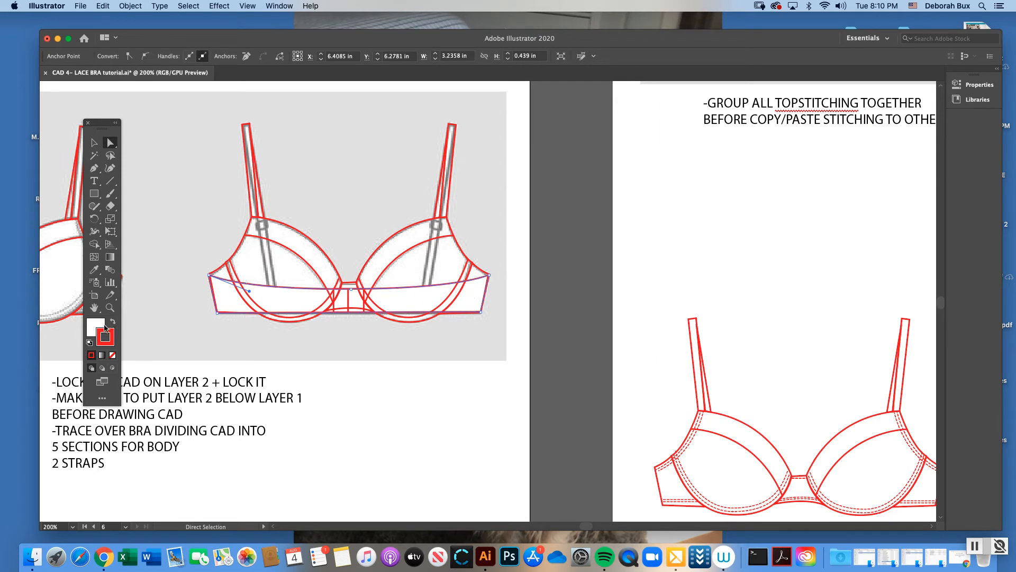
left_click(96, 326)
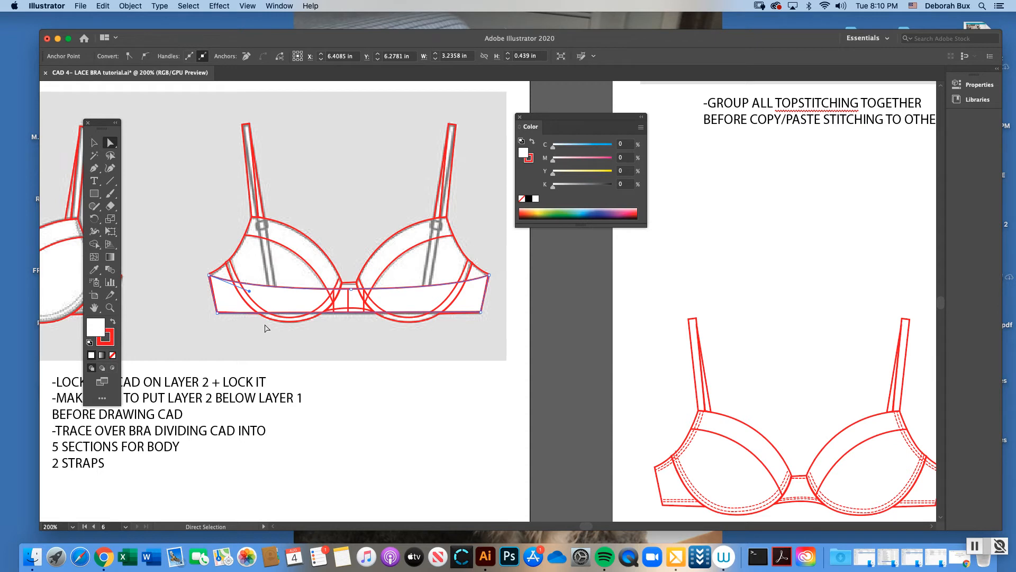
left_click(112, 355)
left_click(358, 405)
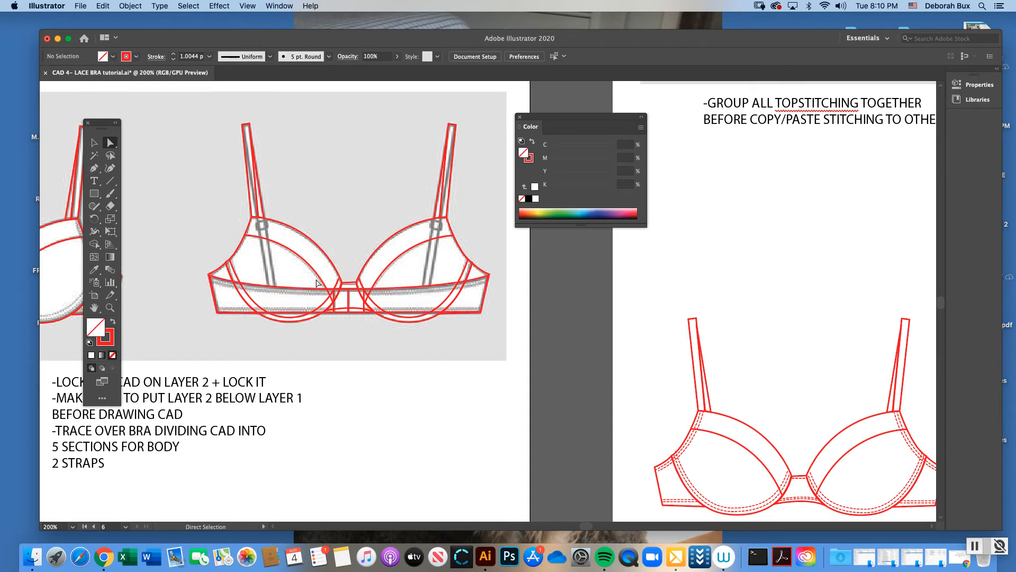
Select the back band outline and the centre closure rectangle in turn, and close the Color panel.
left_click(321, 291)
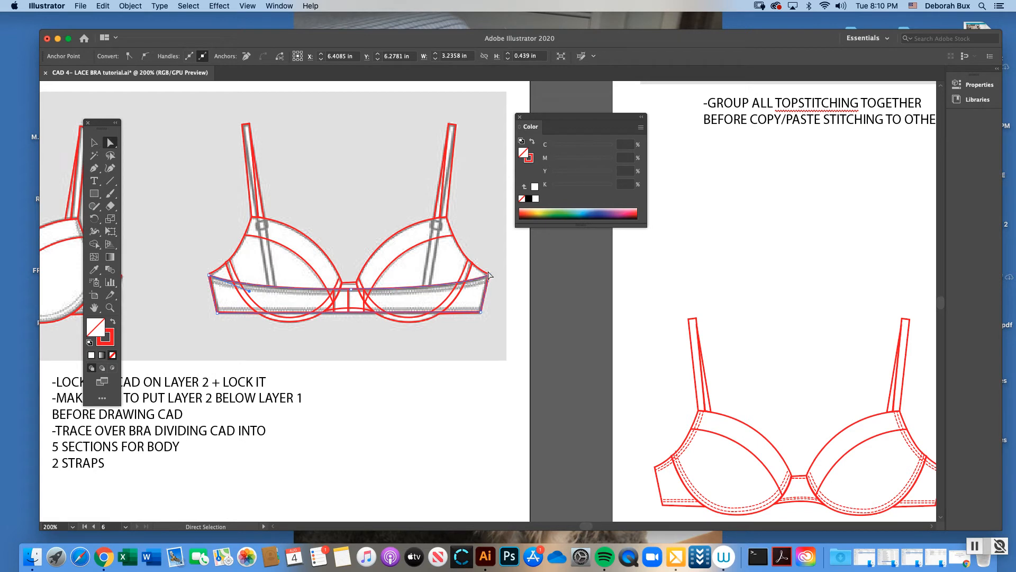
left_click(520, 118)
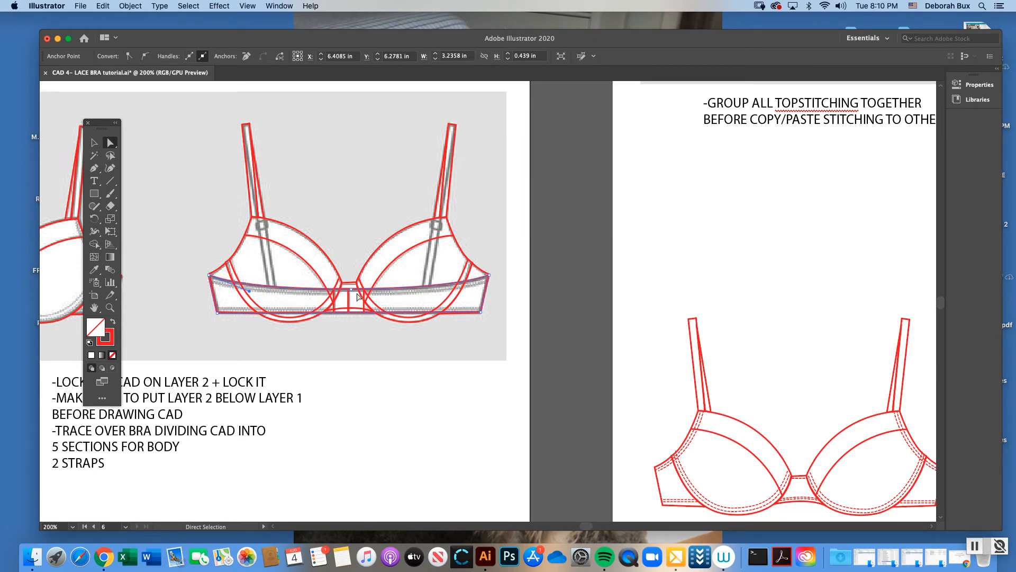
left_click(339, 301)
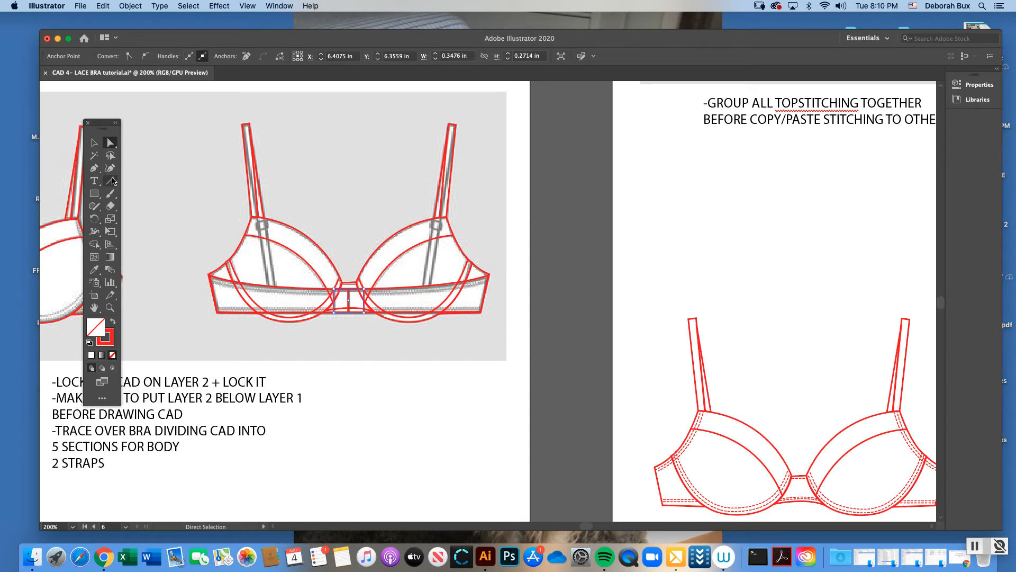
Try drawing a rectangle about 0.34 by 0.30 in below the centre closure, and undo it.
left_click(96, 195)
left_click_drag(332, 321, 364, 348)
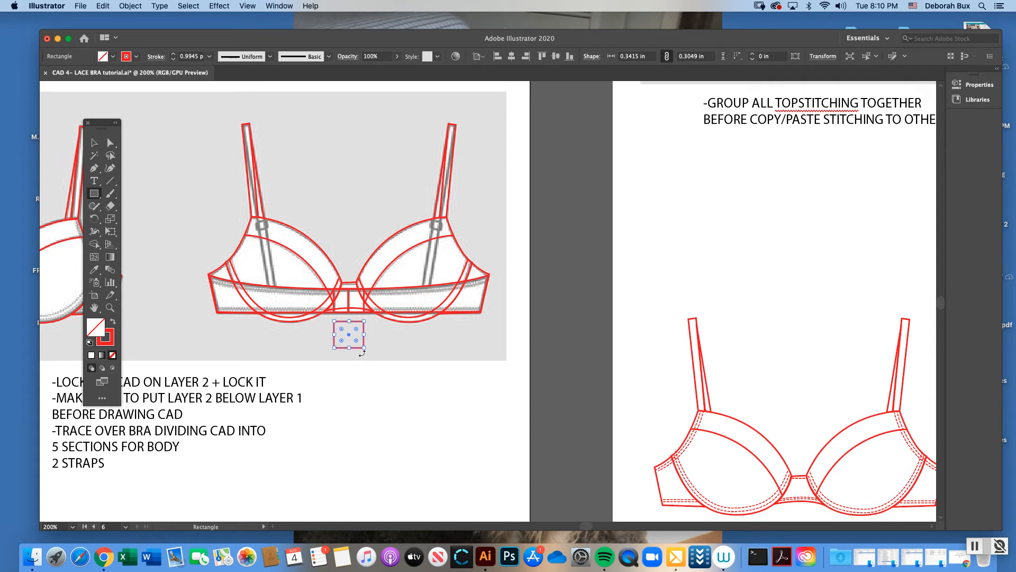
key("super+z")
key("v")
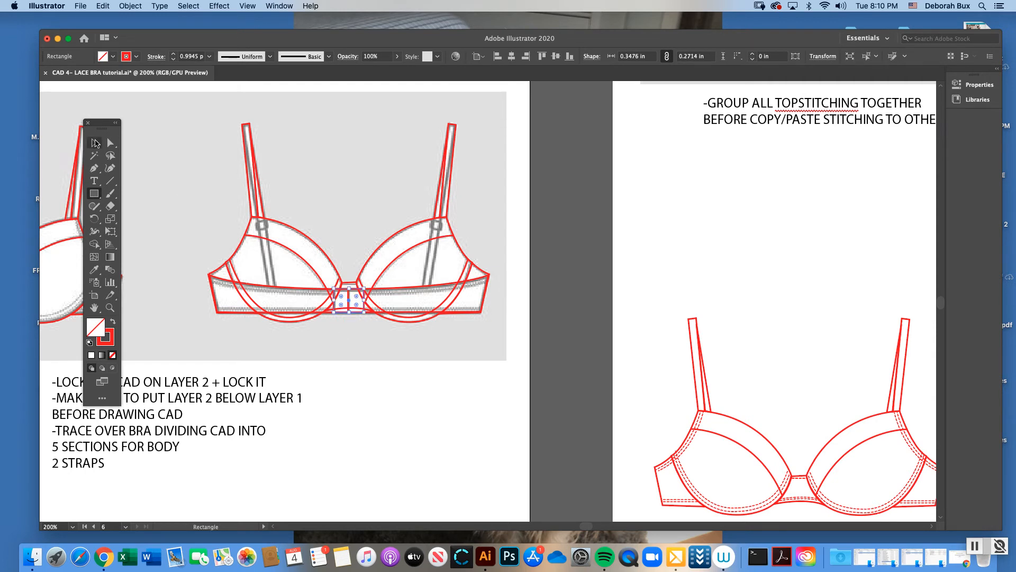
Select the vertical centre line of the back closure to check it, and deselect it.
left_click(376, 398)
left_click(349, 299)
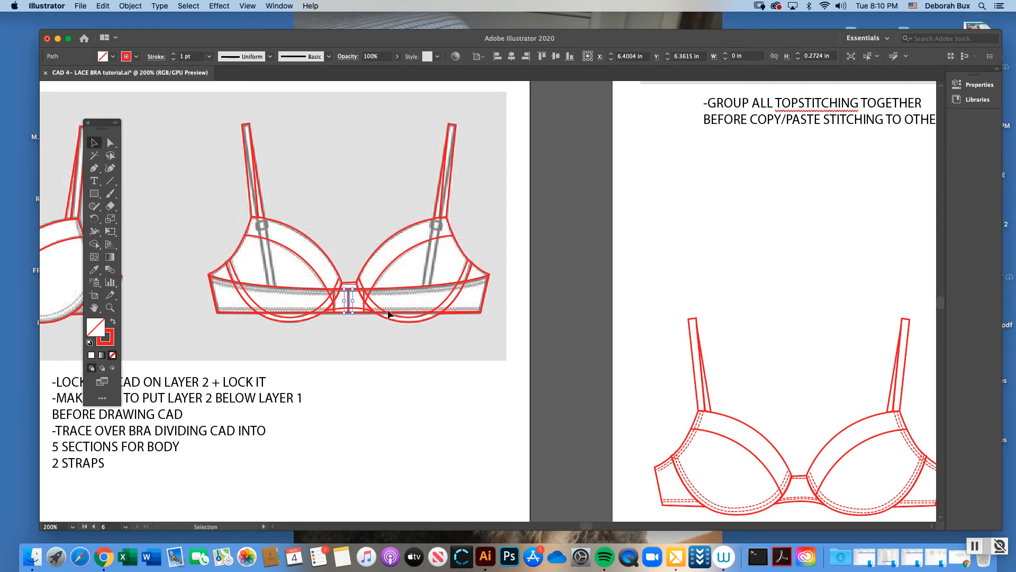
left_click(328, 340)
Fill the back band outline with white, keeping its red stroke.
left_click(110, 307)
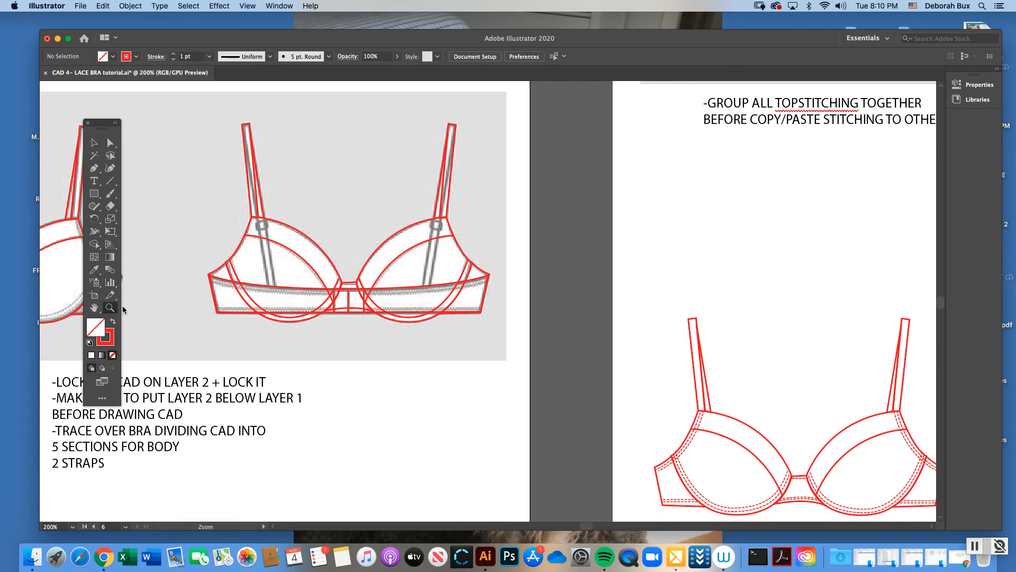
left_click(412, 313)
left_click(110, 143)
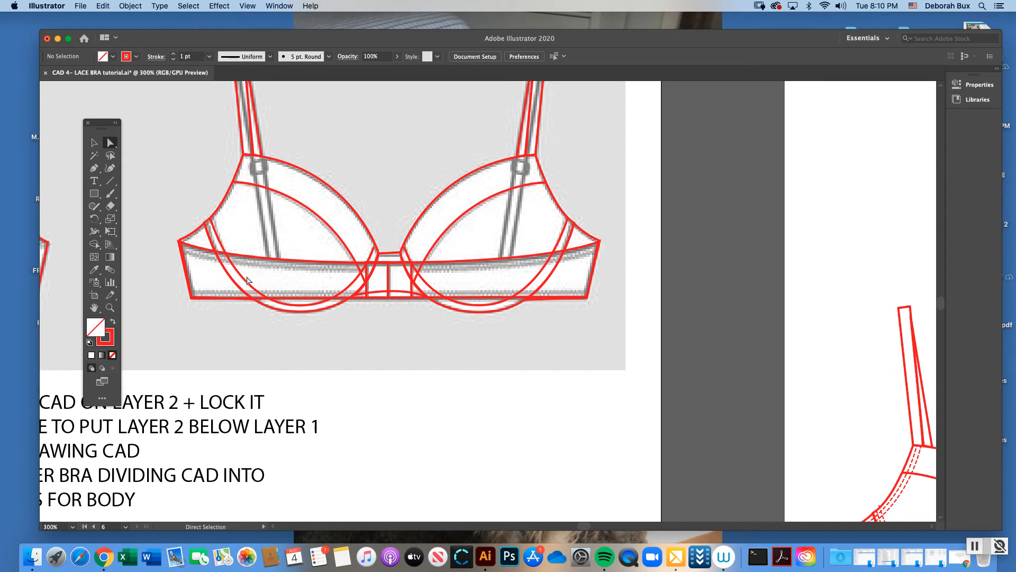
left_click(213, 254)
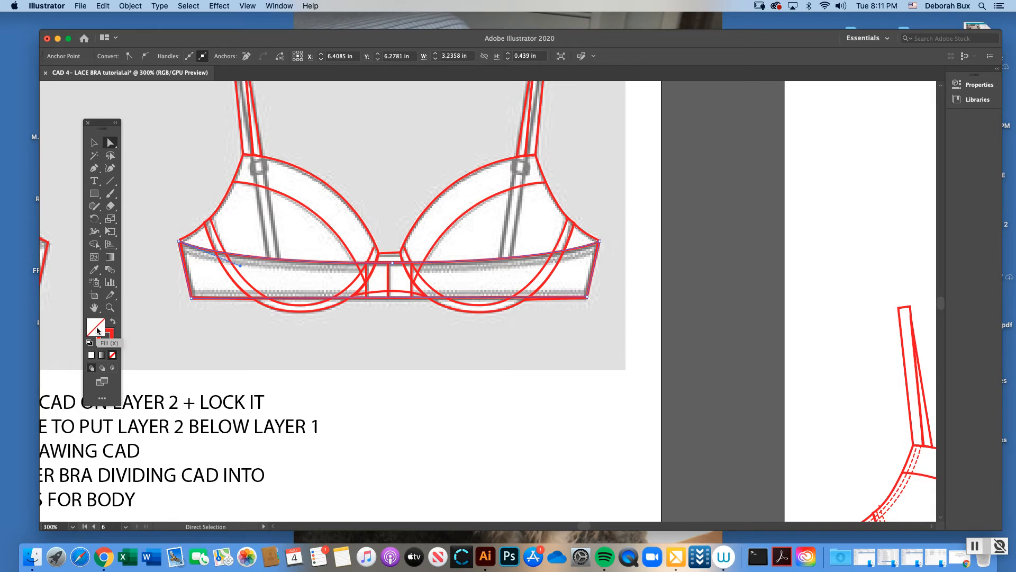
left_click(280, 6)
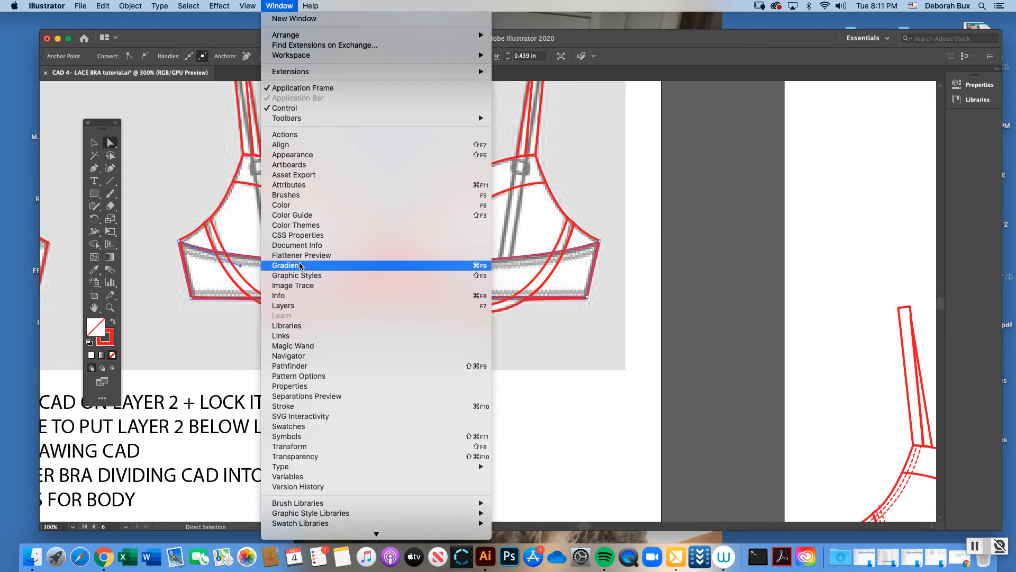
left_click(299, 205)
left_click_drag(561, 122, 536, 304)
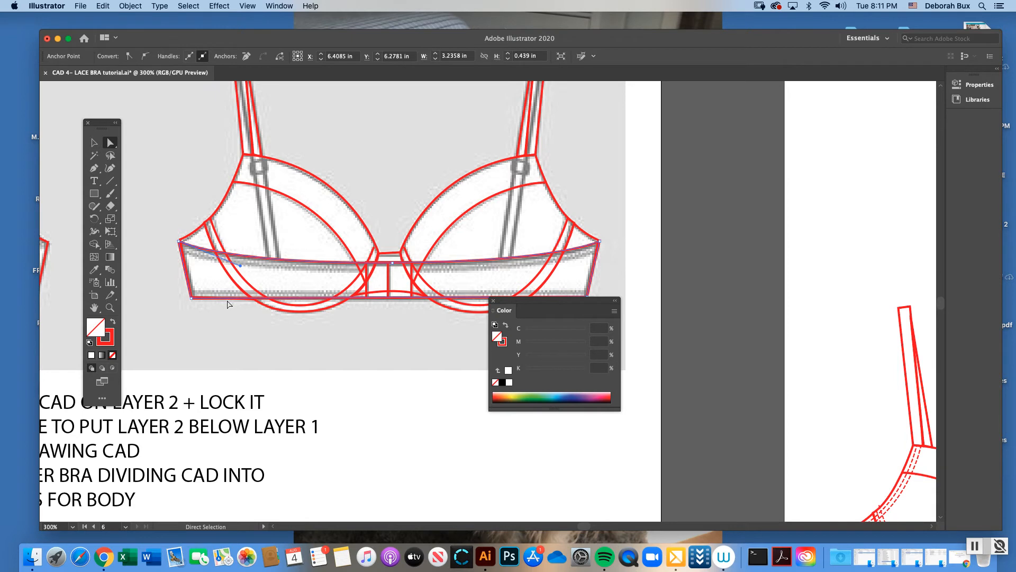
left_click(509, 382)
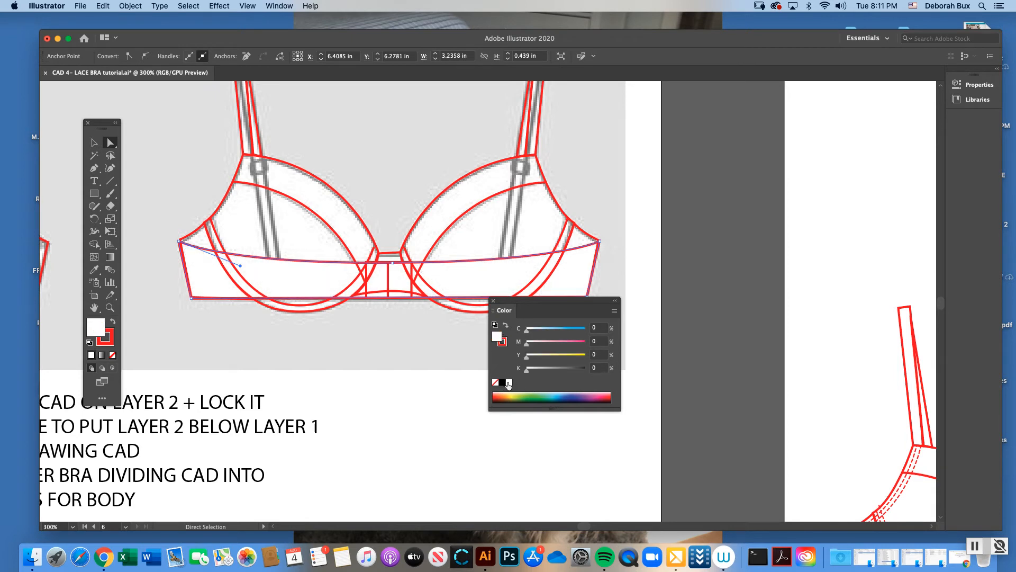
Close the Color panel and group the back band with its centre closure rectangle and line.
left_click(94, 143)
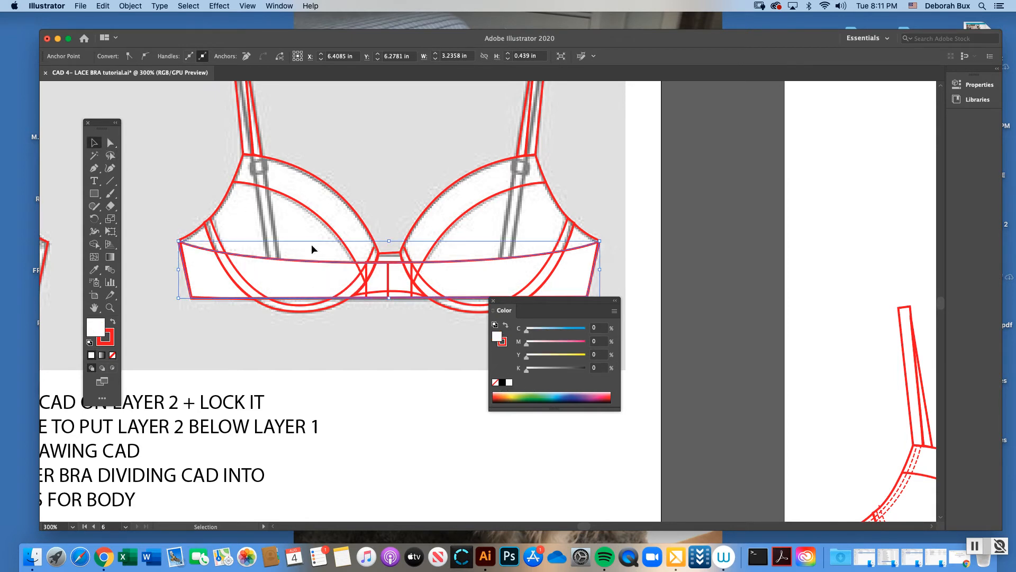
left_click(367, 274, "shift")
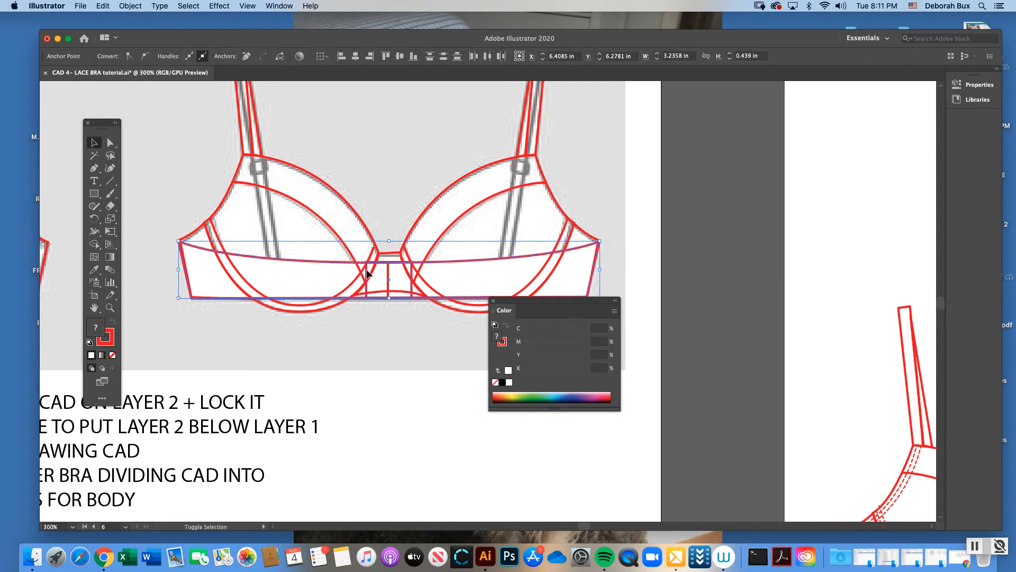
left_click(493, 301)
left_click(666, 295)
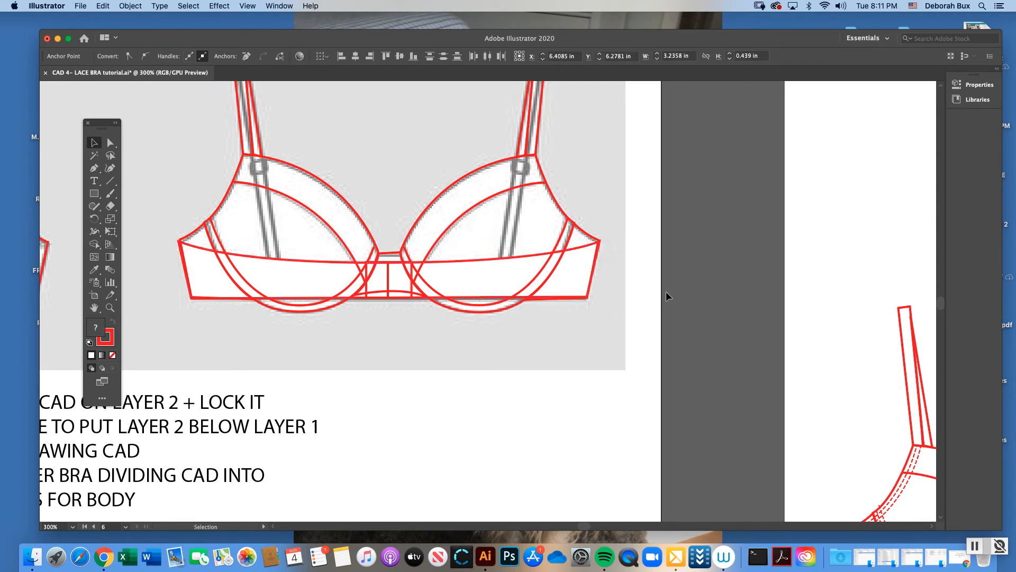
left_click(582, 247, "shift")
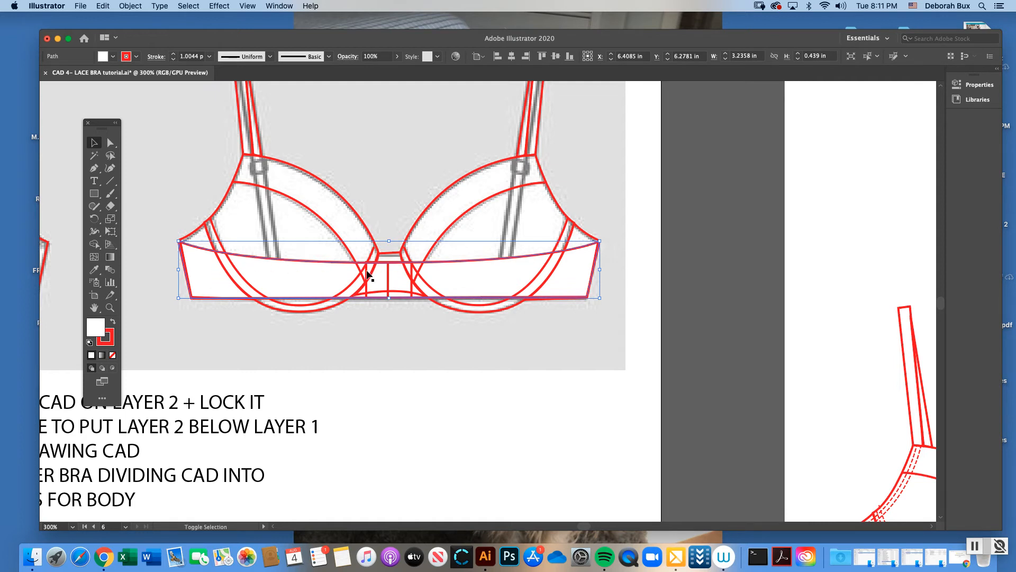
left_click(382, 276, "shift")
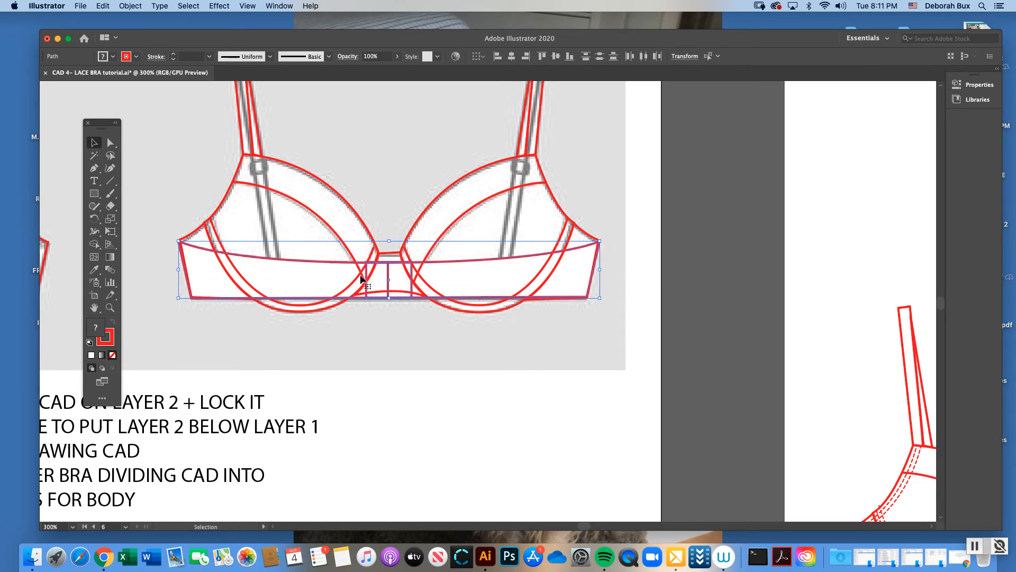
left_click(133, 6)
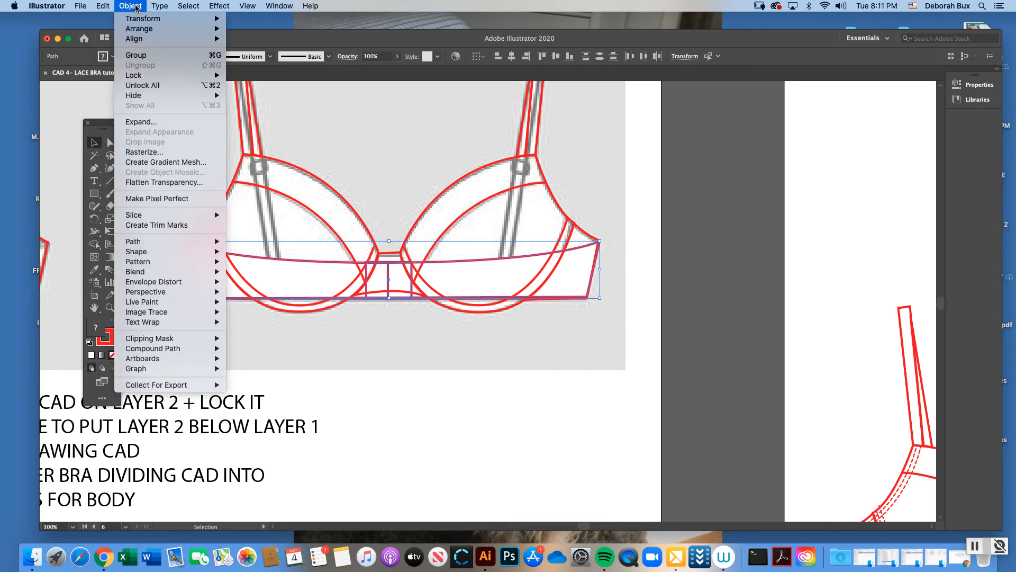
left_click(136, 55)
Bring the grouped back band and closure to the front of the cup linework.
left_click(132, 6)
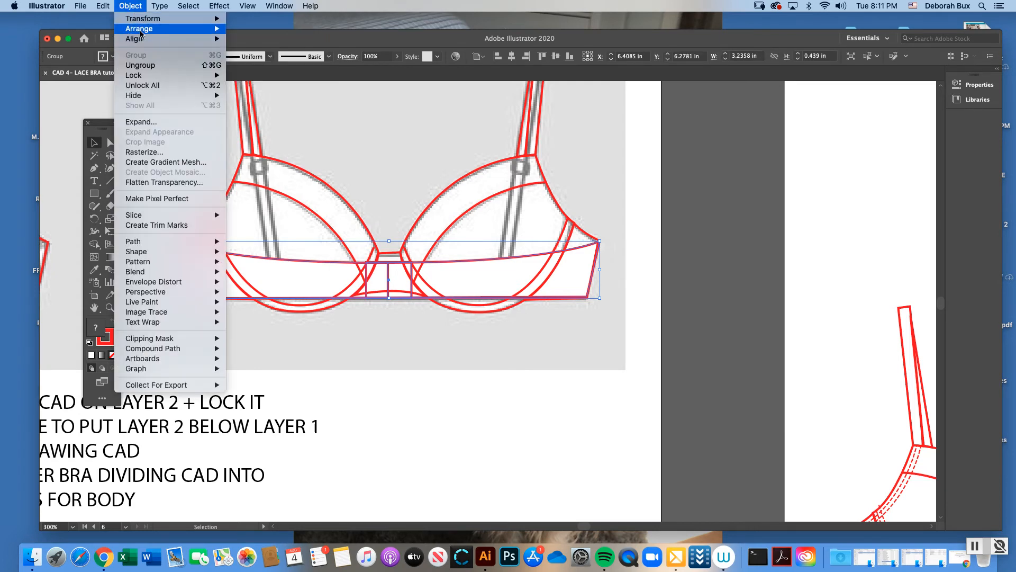
mouse_move(143, 30)
left_click(249, 32)
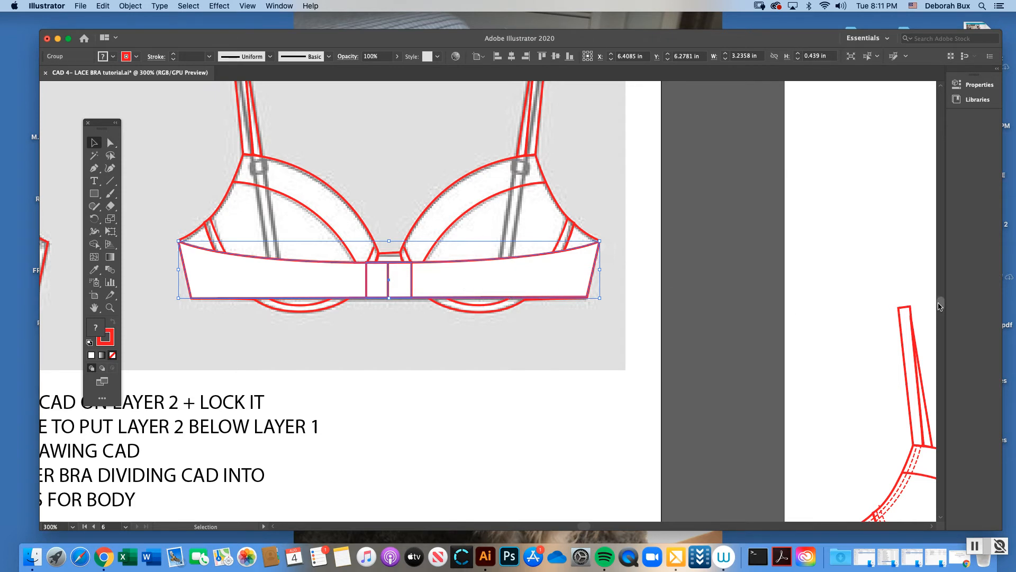
Unlock all the locked linework of the back view bra and deselect everything.
scroll(939, 306, "up", 5)
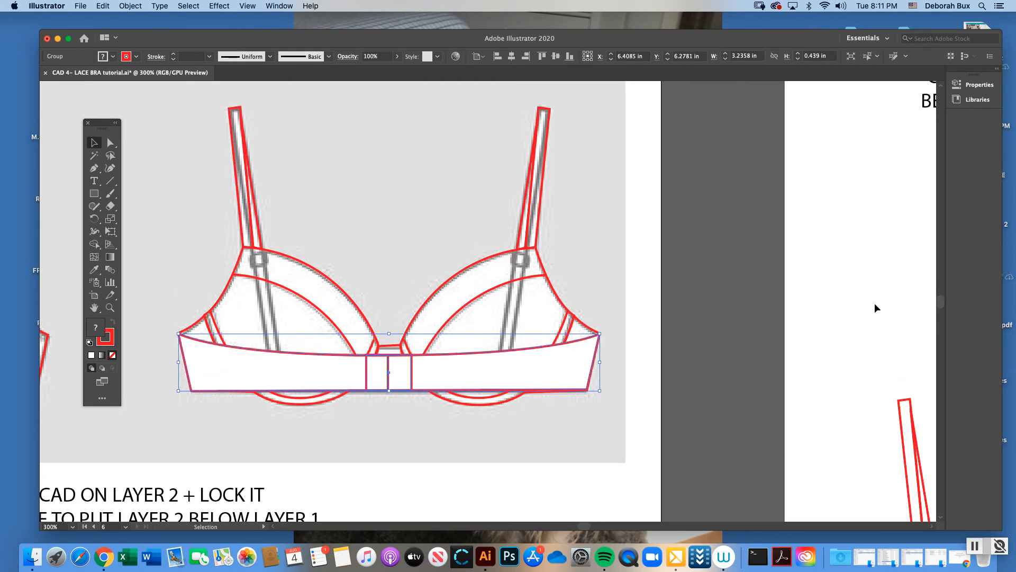
left_click(110, 143)
left_click(172, 161)
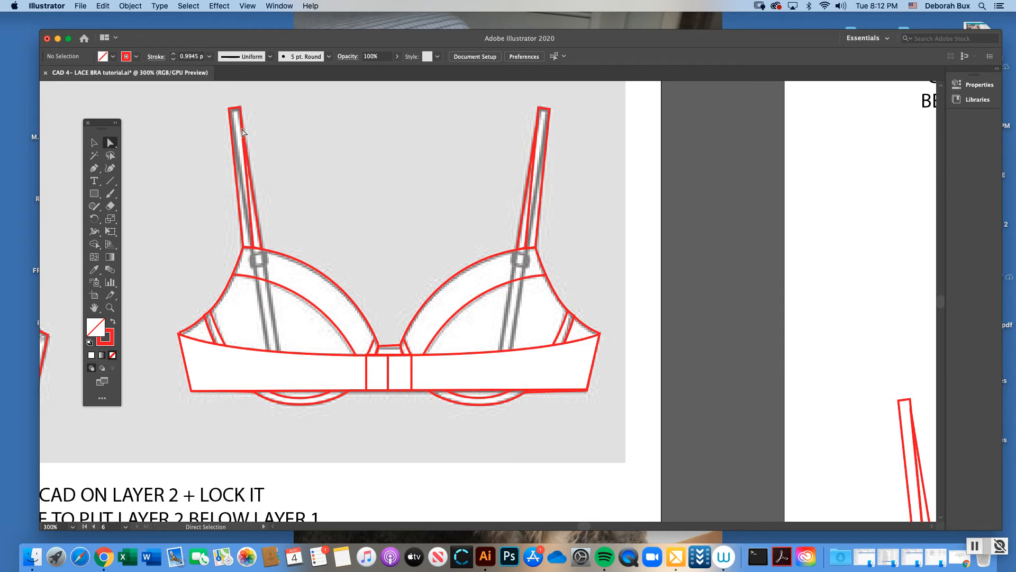
left_click(130, 6)
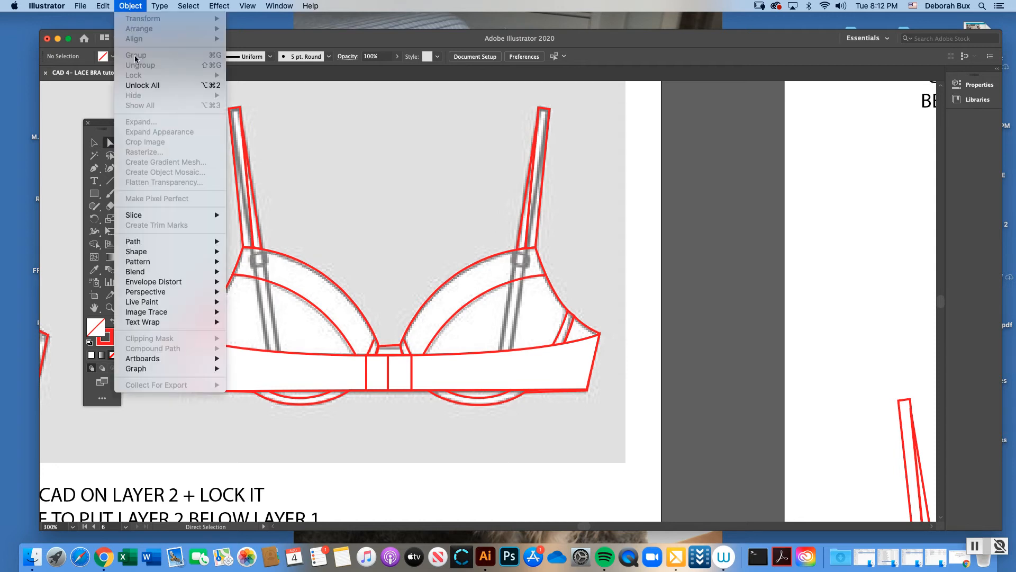
left_click(143, 86)
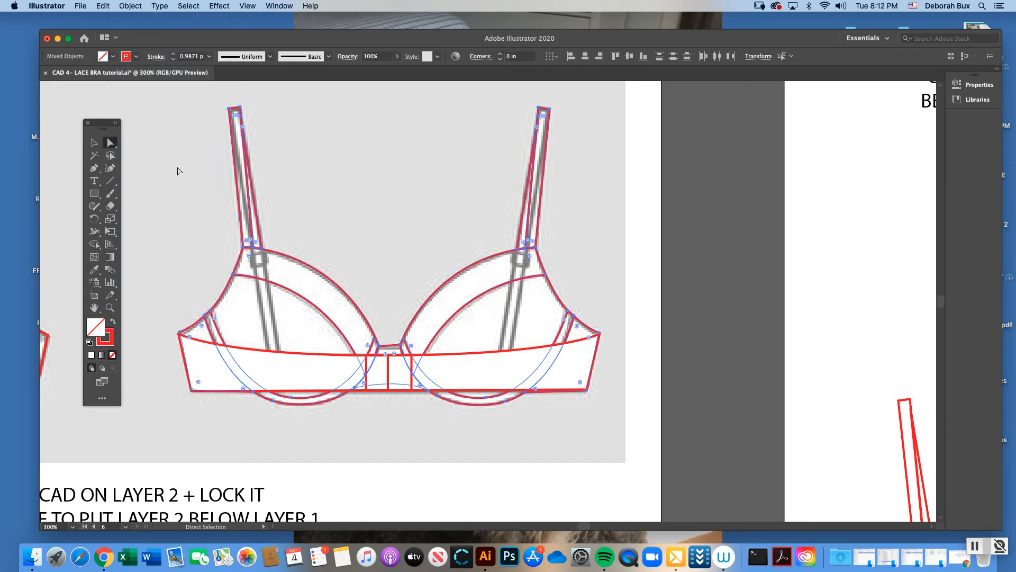
left_click(209, 218)
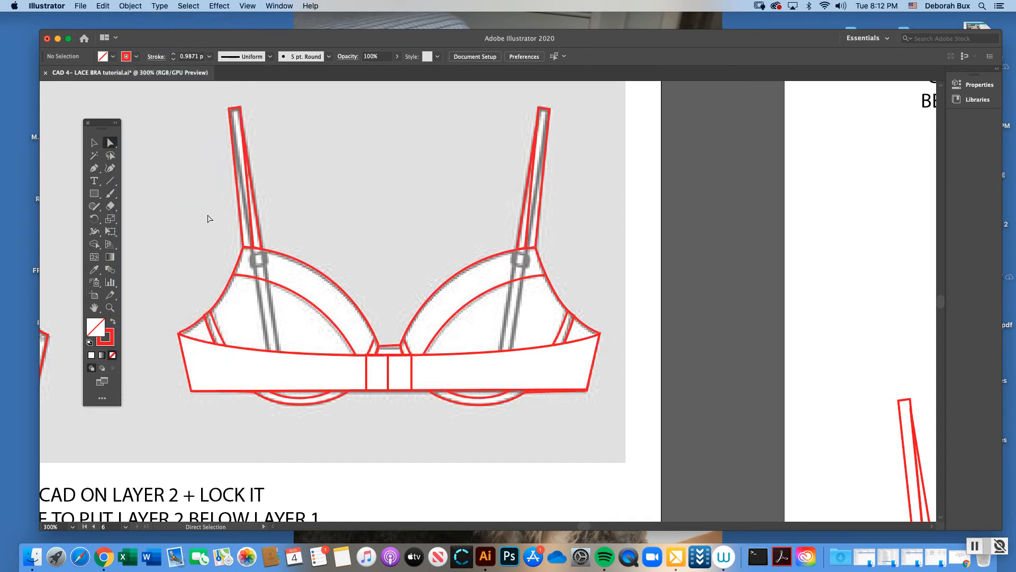
Ungroup the back view's copied bra linework and deselect it.
left_click(239, 109)
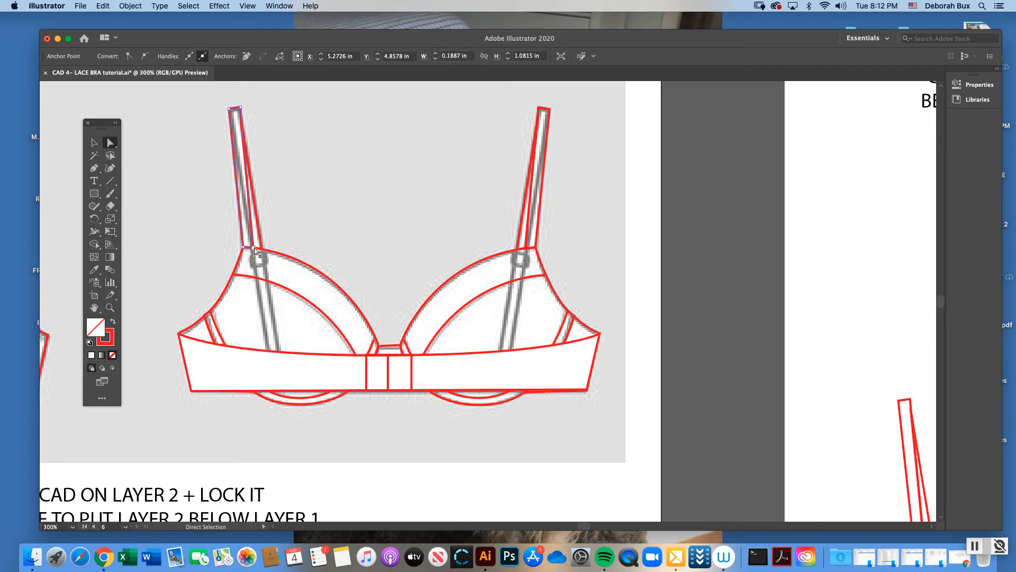
key("v")
left_click(170, 149)
mouse_move(233, 133)
left_mouse_down()
mouse_move(245, 130)
mouse_move(228, 139)
left_mouse_up()
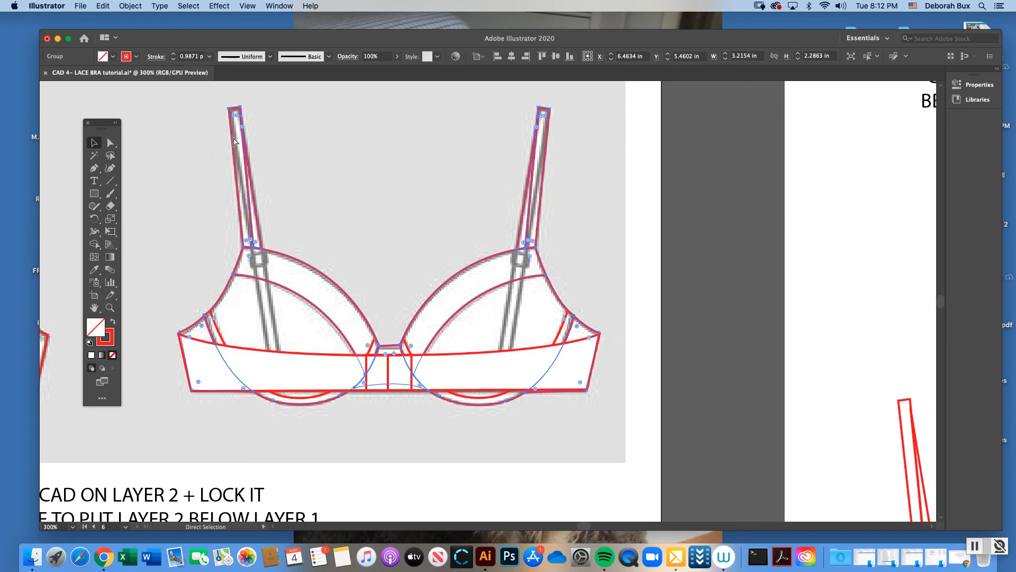
left_click(130, 6)
left_click(140, 65)
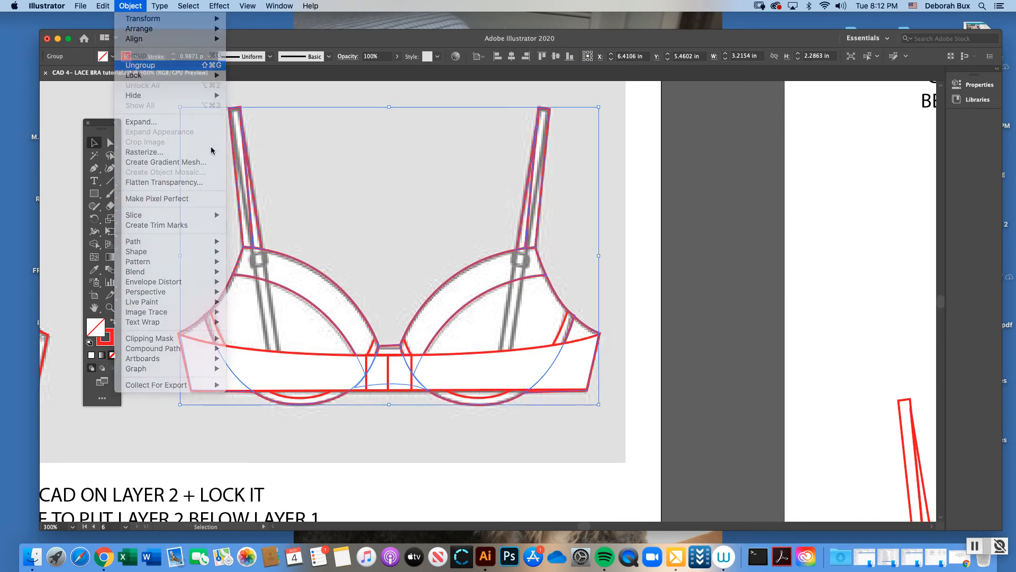
left_click(217, 204)
Shift the left strap's narrow inner piece to the strap's outer side, and place the main strap piece back over the reference strap.
left_click(253, 197)
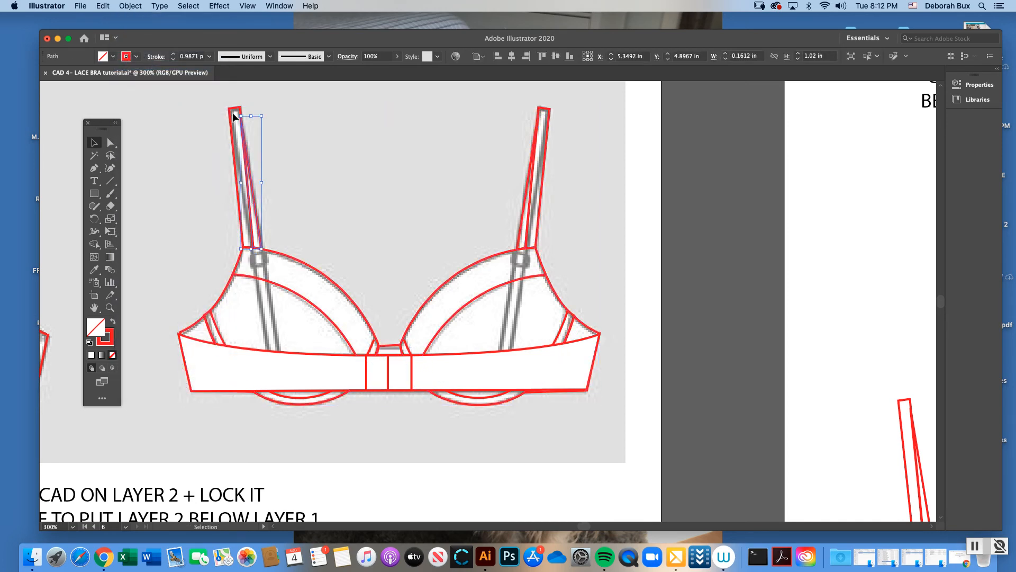
left_click(271, 123)
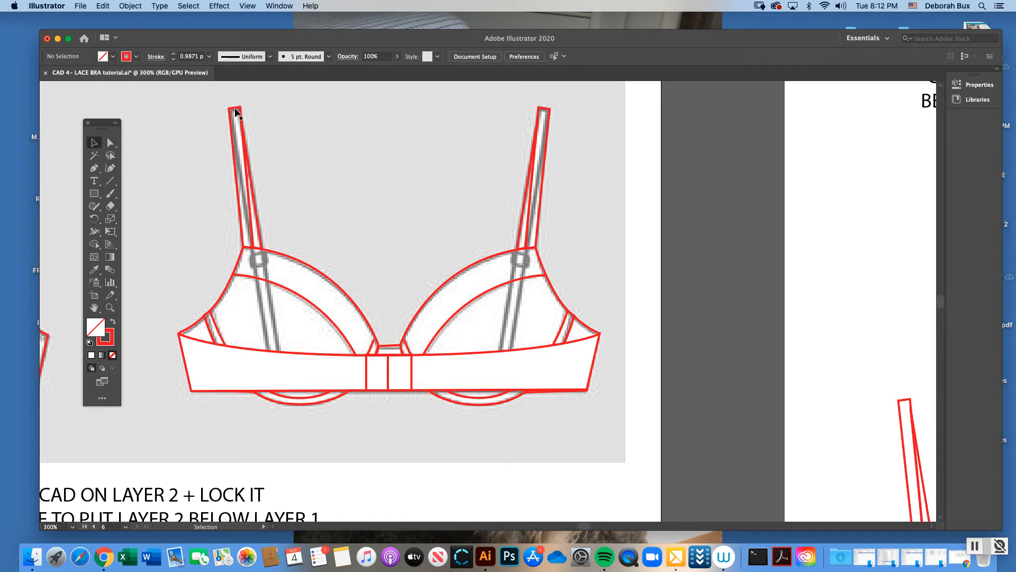
left_click_drag(235, 110, 267, 108)
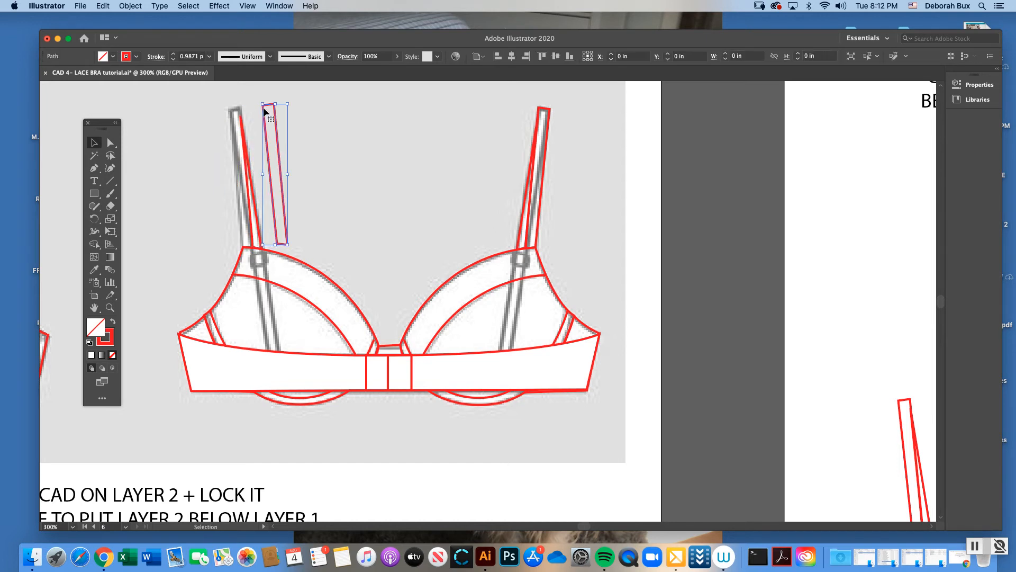
left_click(233, 135)
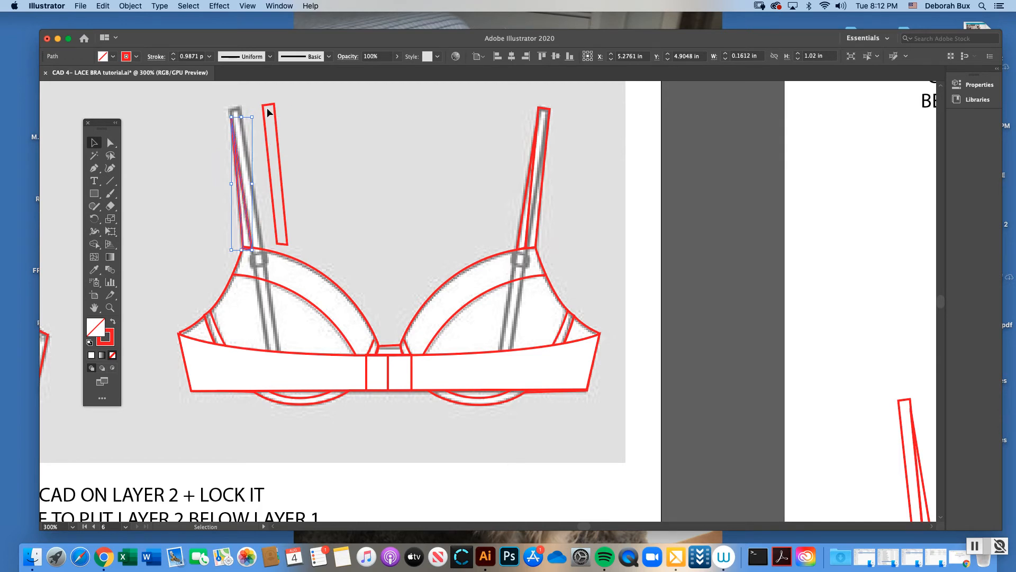
left_click_drag(270, 109, 237, 109)
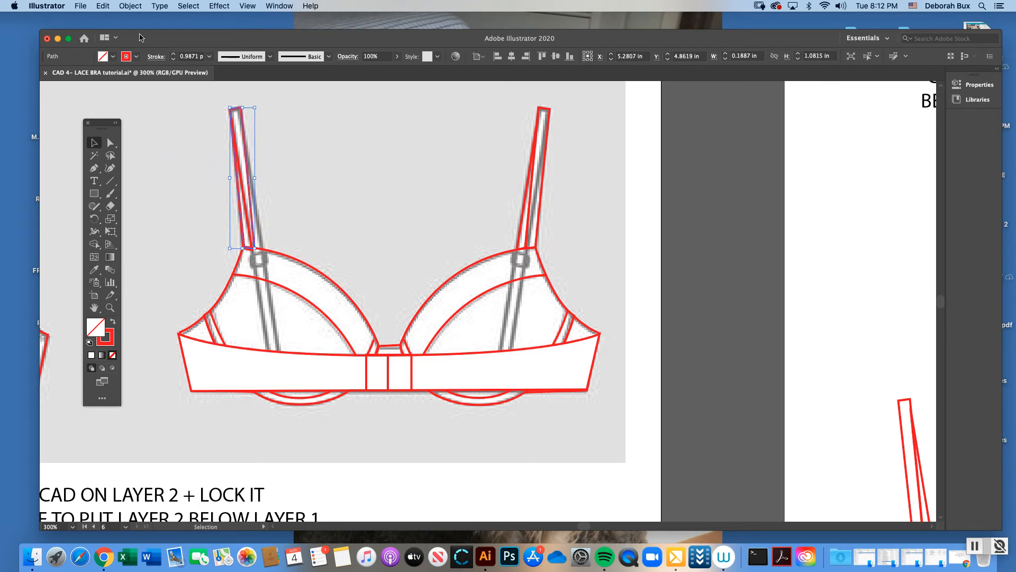
Recolour the left strap's main piece with a blue stroke, hex 087AF7, to set it apart from the red linework.
left_click(110, 309)
left_click(356, 247)
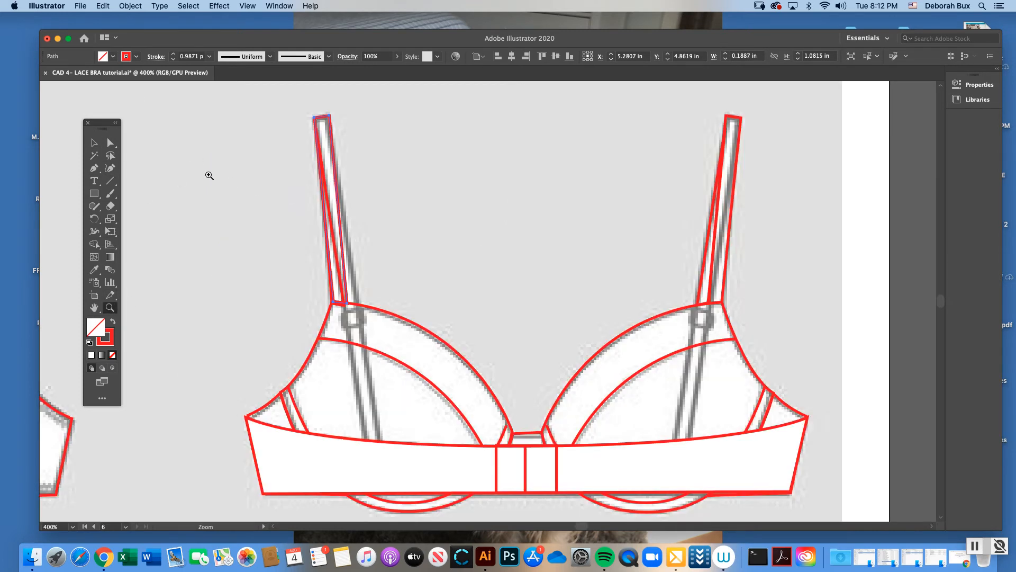
left_click(110, 142)
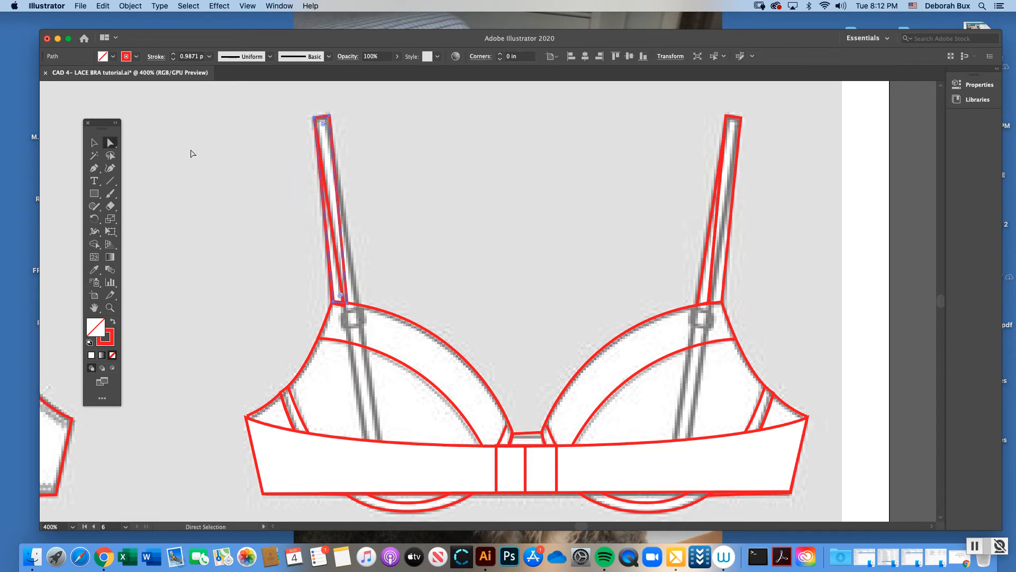
left_click(340, 215)
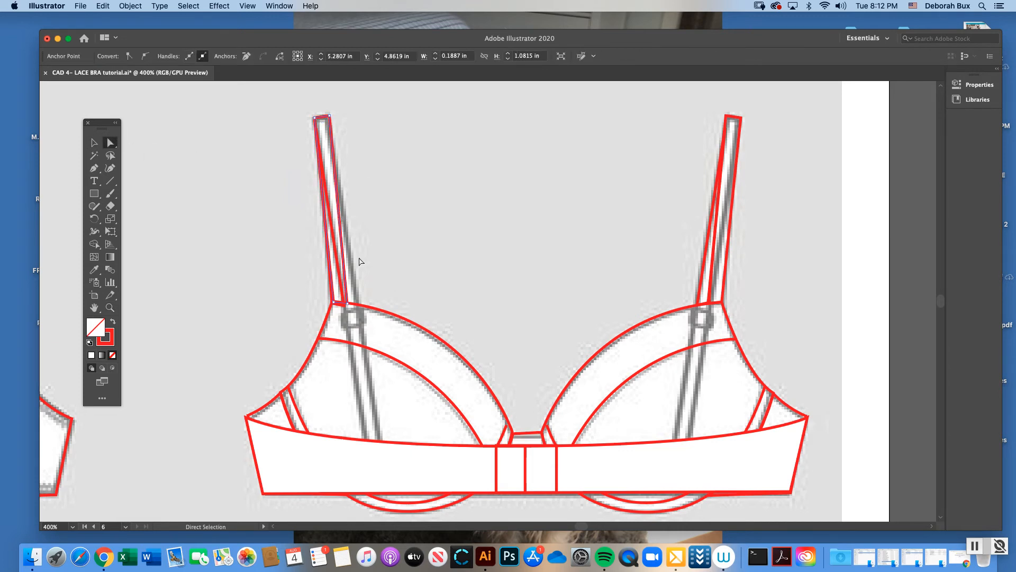
left_click(347, 303)
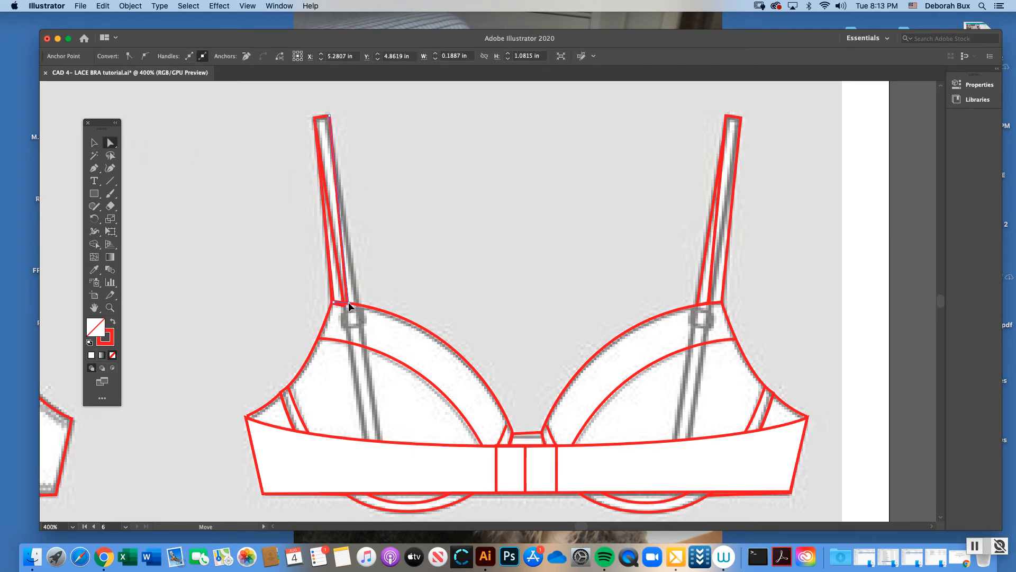
double_click(108, 339)
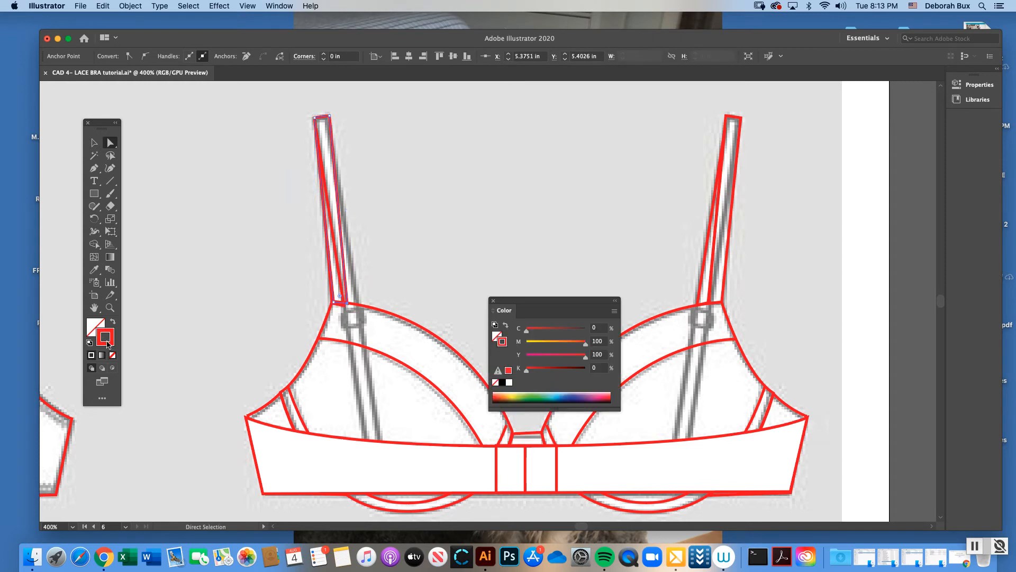
type("087AF7")
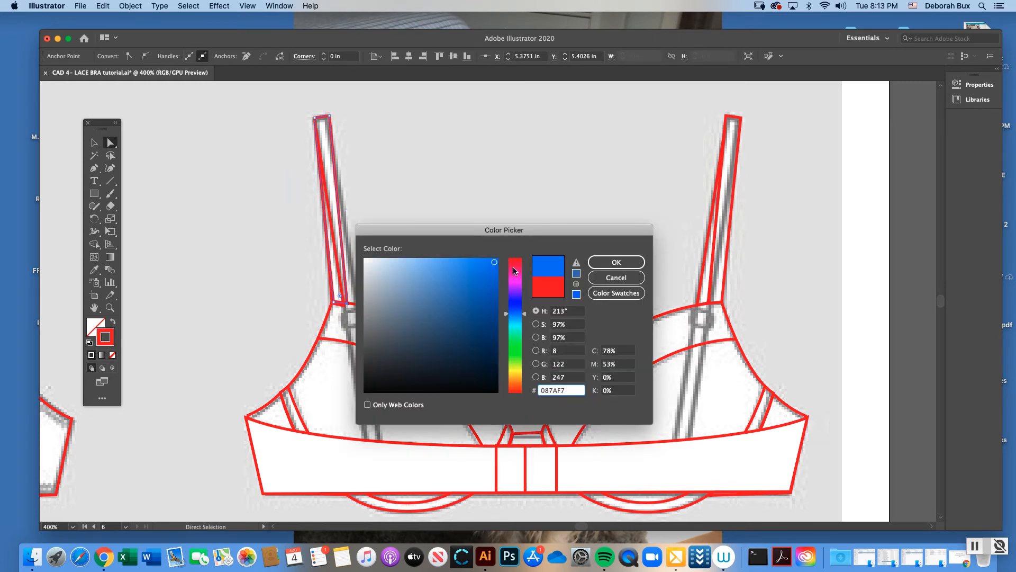
left_click(618, 261)
left_click(398, 238)
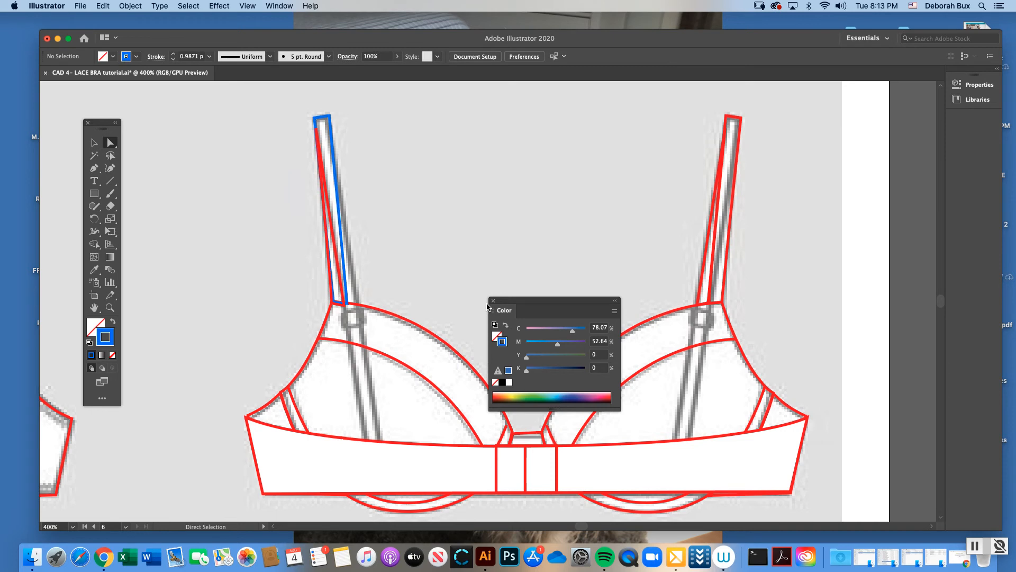
left_click(494, 300)
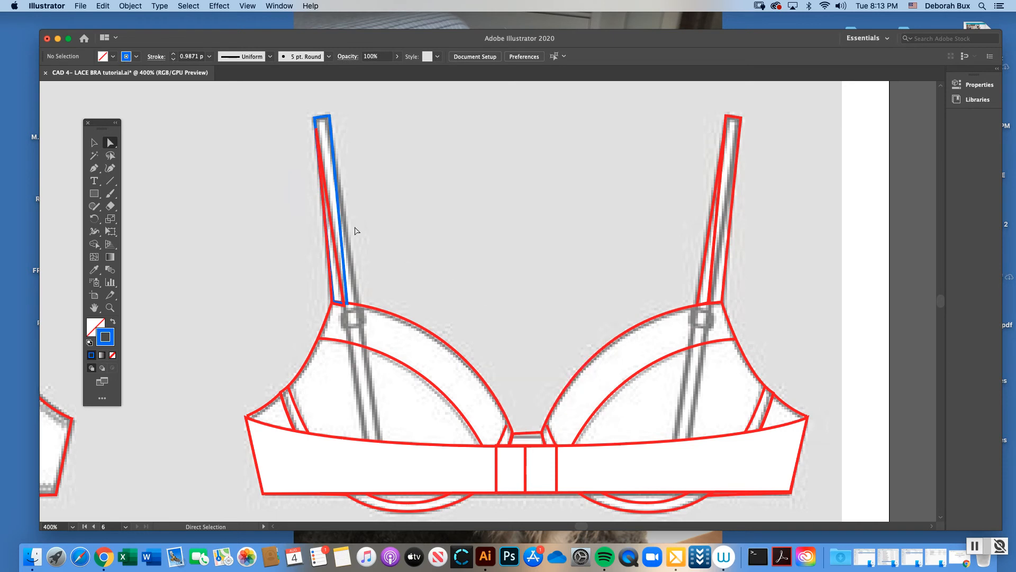
Extend the left strap's main piece along the grey reference strap by moving its two lower corner points down to the back band.
left_click(334, 133)
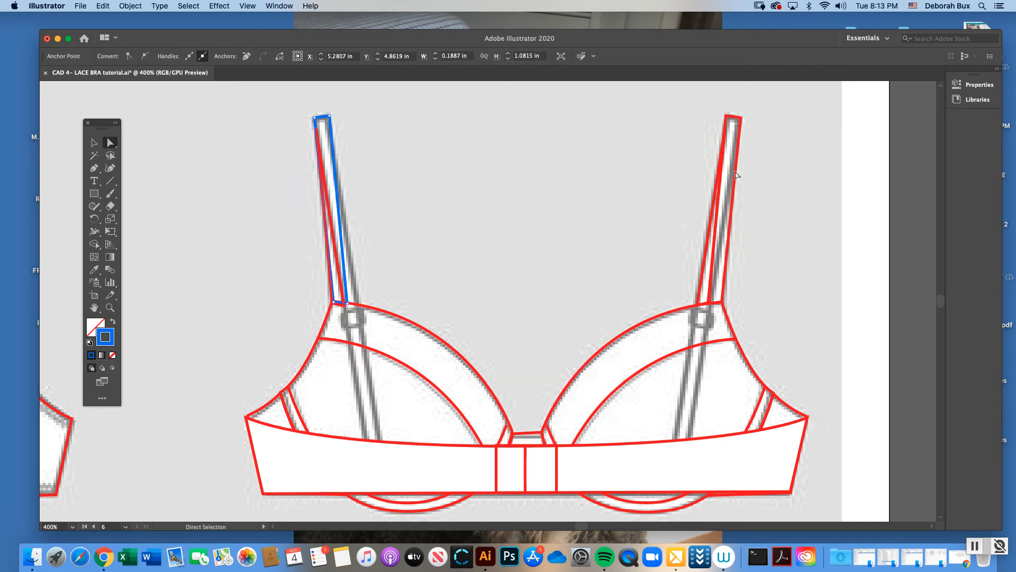
left_click_drag(351, 304, 357, 303)
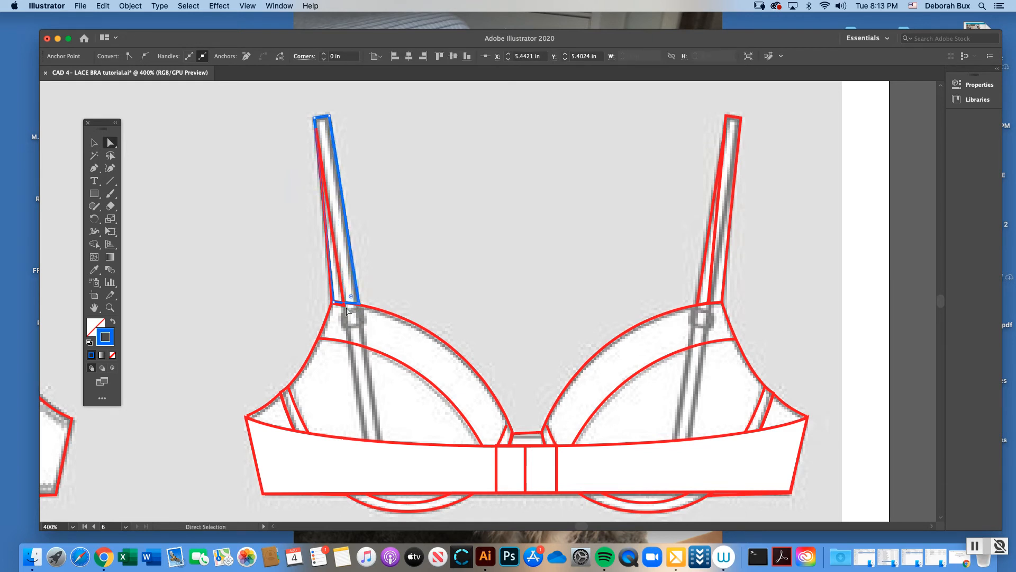
left_click_drag(344, 303, 364, 439)
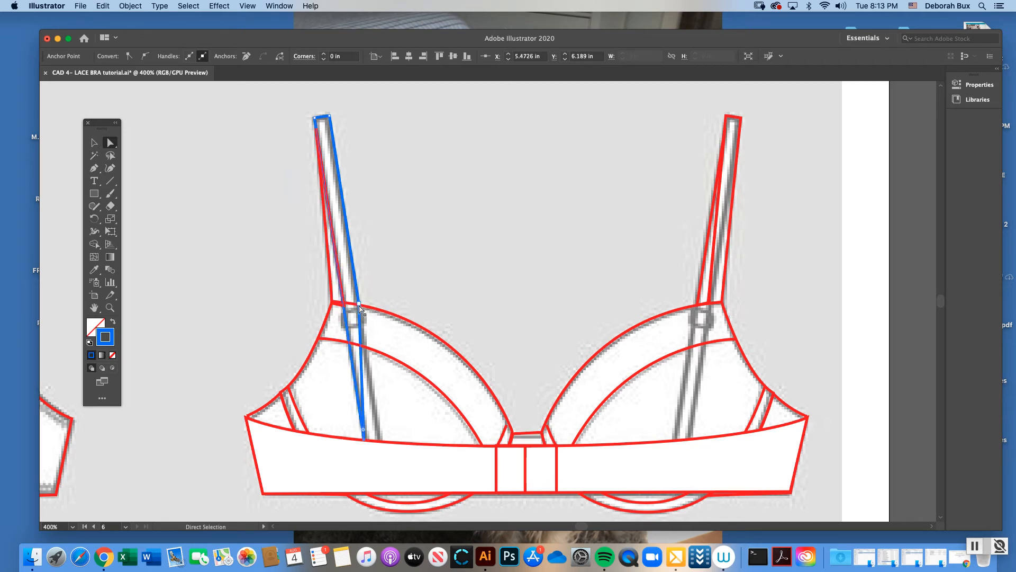
left_click_drag(360, 306, 368, 372)
left_click_drag(380, 440, 381, 440)
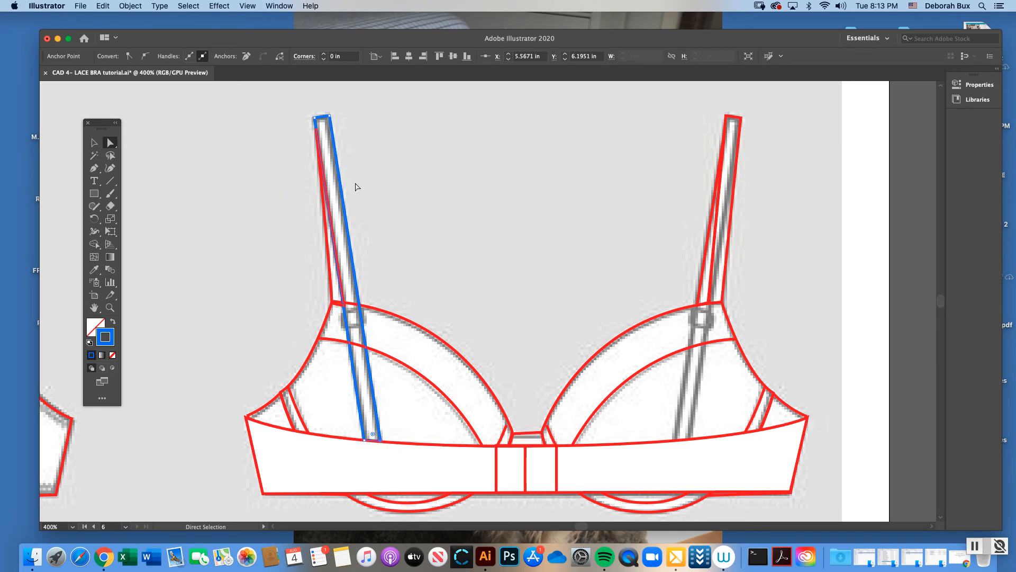
Nudge the lower inner corner point of the left strap's narrow piece to meet the main strap's edge, and deselect it.
left_click(319, 159)
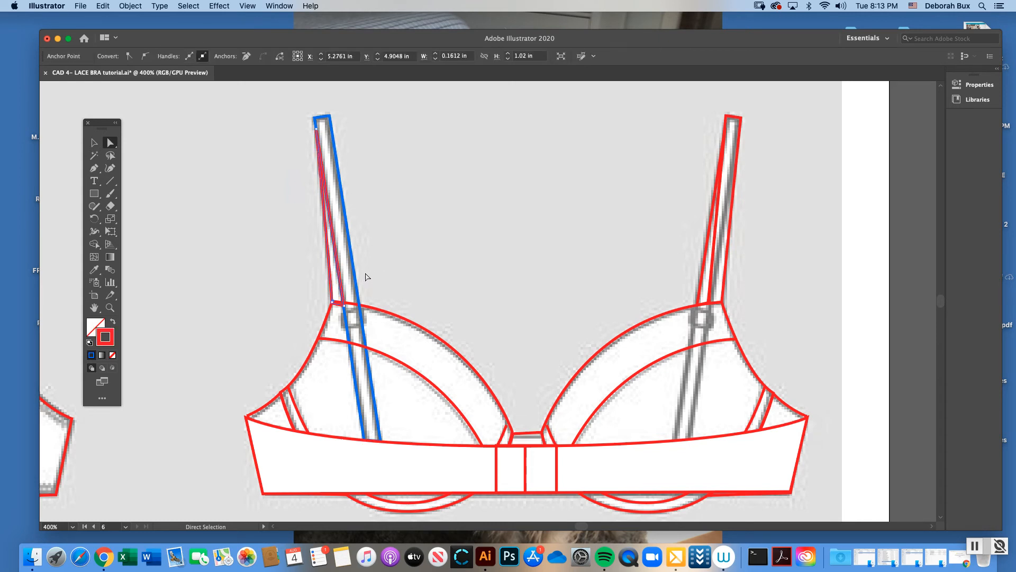
key("v")
left_click(233, 182)
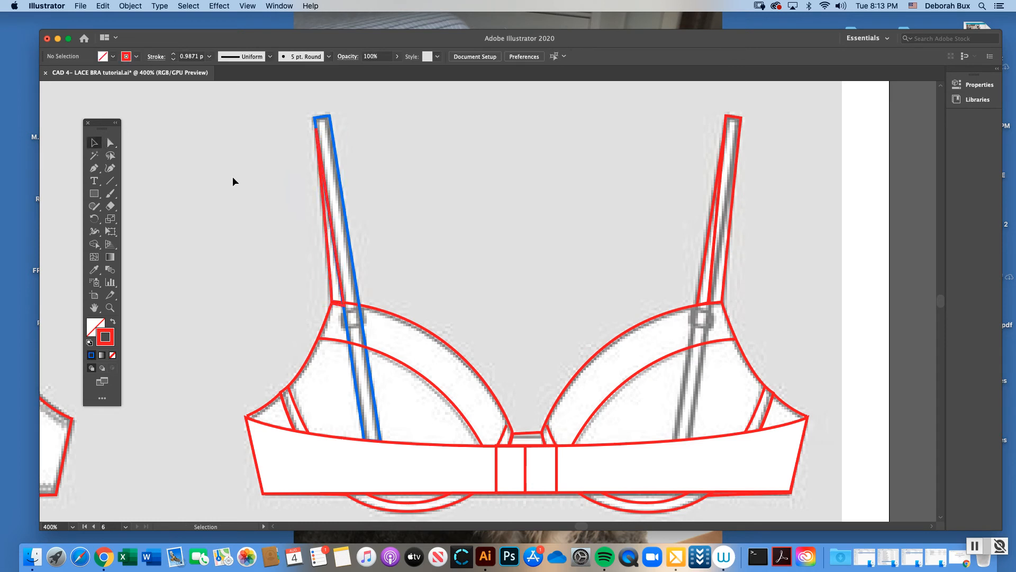
left_click(110, 143)
left_click(343, 307)
left_click_drag(342, 303, 342, 302)
left_click(395, 293)
Draw a rectangle about 0.13 by 0.11 in over the left strap's reference ring and rotate it to the strap's slant.
left_click(96, 195)
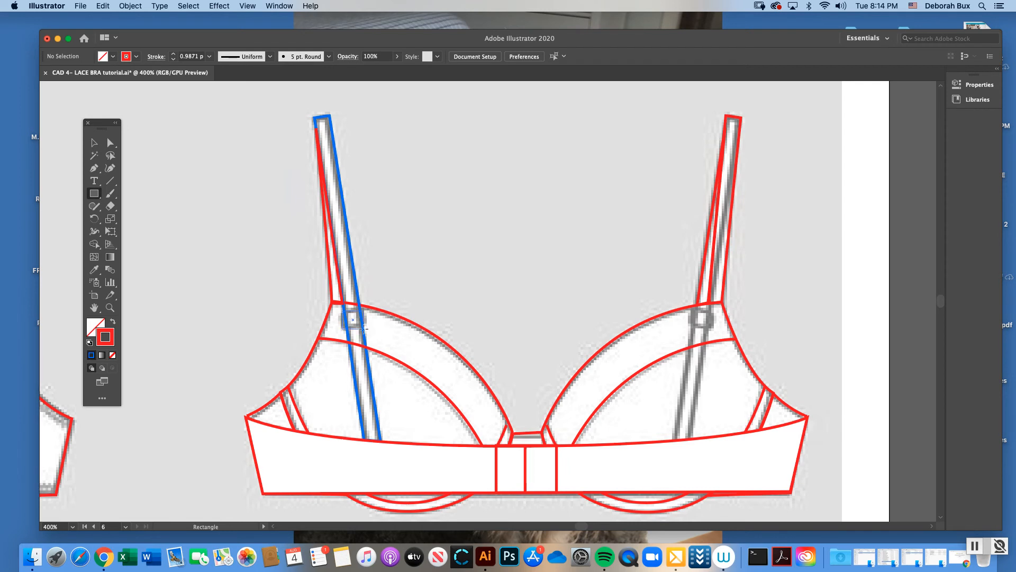
left_click_drag(364, 328, 363, 330)
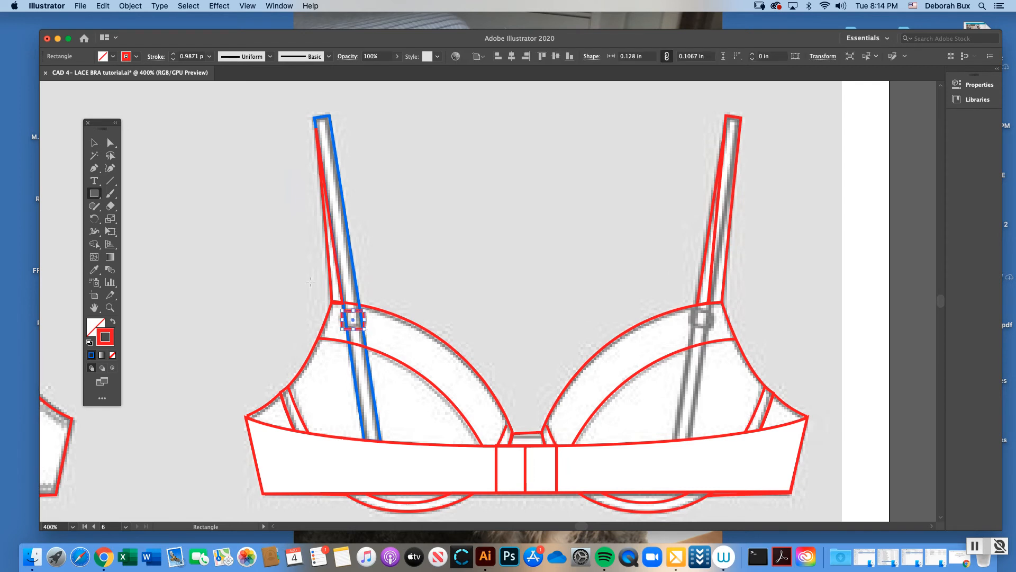
left_click(95, 142)
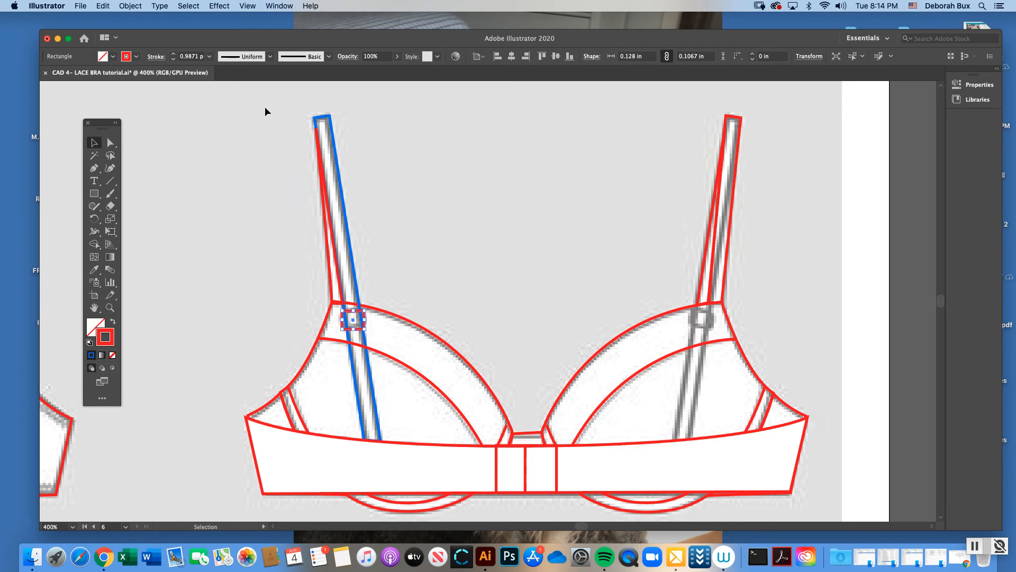
left_click_drag(370, 319, 368, 318)
Narrow the left strap's ring rectangle slightly from its outer side to fit the strap, and deselect it.
left_click(110, 308)
left_click(440, 341)
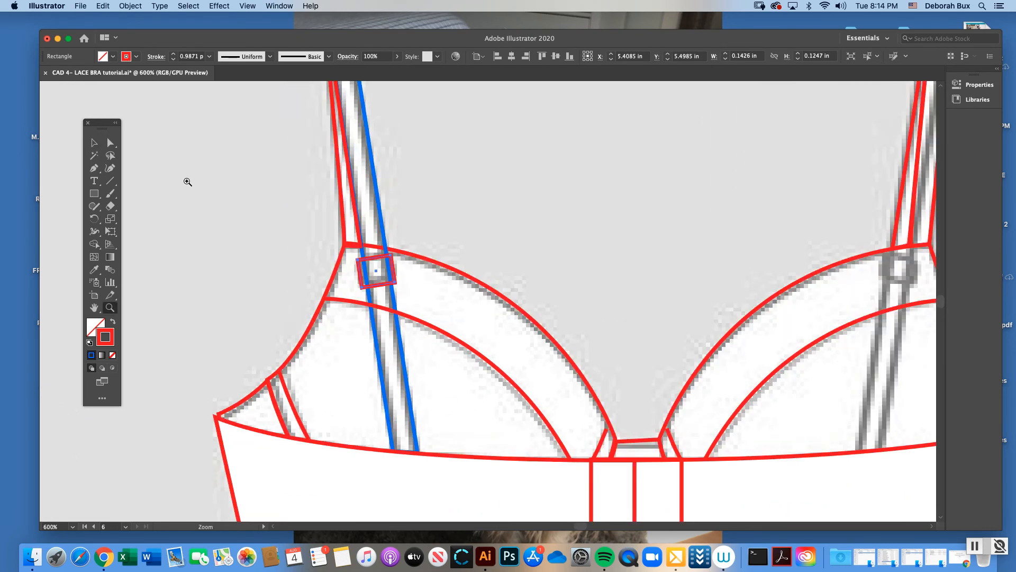
left_click(462, 309)
left_click(108, 144)
key("super+shift+a")
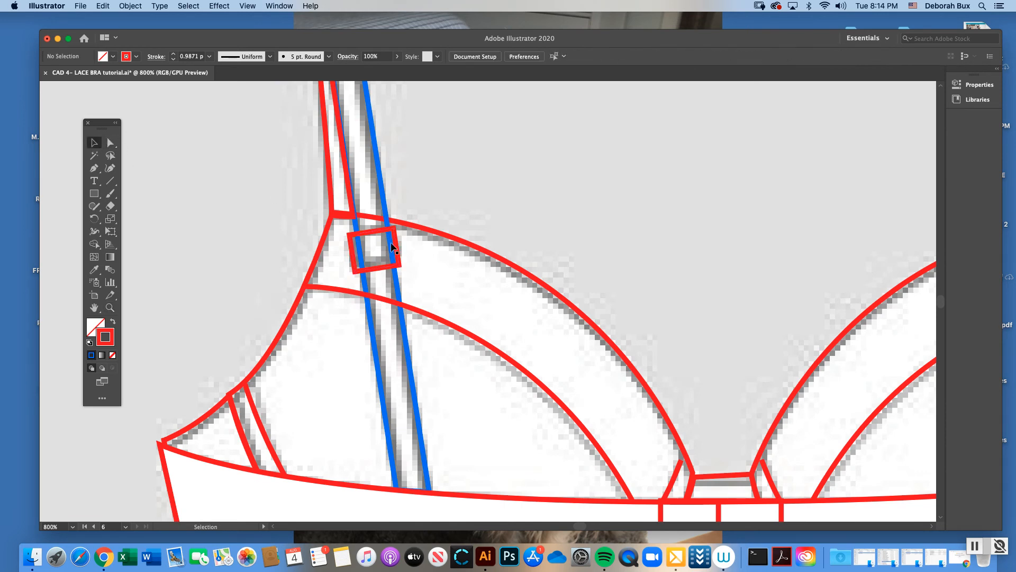
left_click(353, 254)
left_click_drag(353, 254, 356, 253)
left_click(462, 193)
Restyle the blue left strap with the Eyedropper to match the red 0.9871 pt stroke of the surrounding linework.
left_click(110, 143)
key("super+minus")
key("super+minus")
key("super+minus")
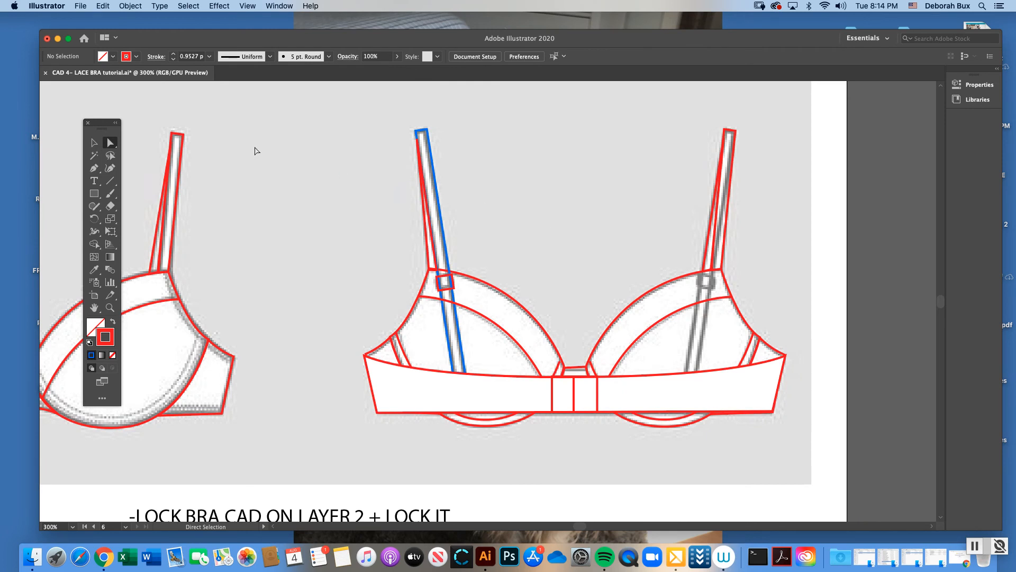
left_click(94, 142)
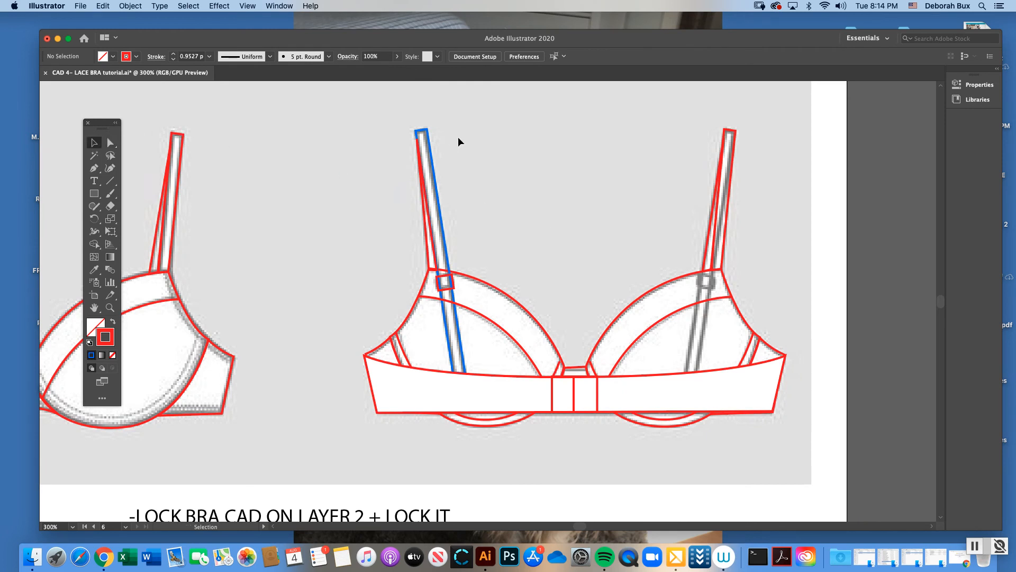
left_click(110, 142)
left_click(422, 133)
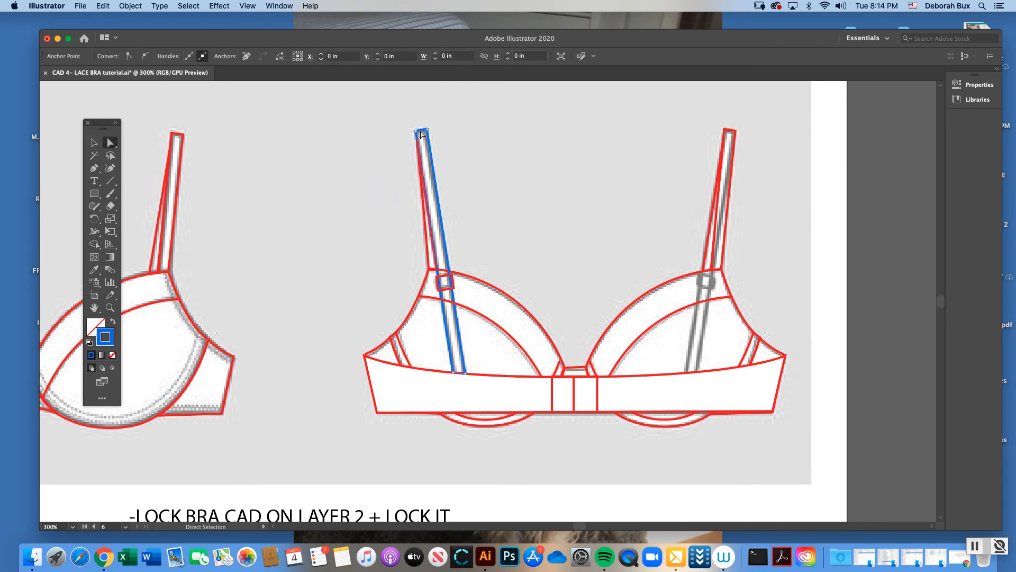
left_click(94, 270)
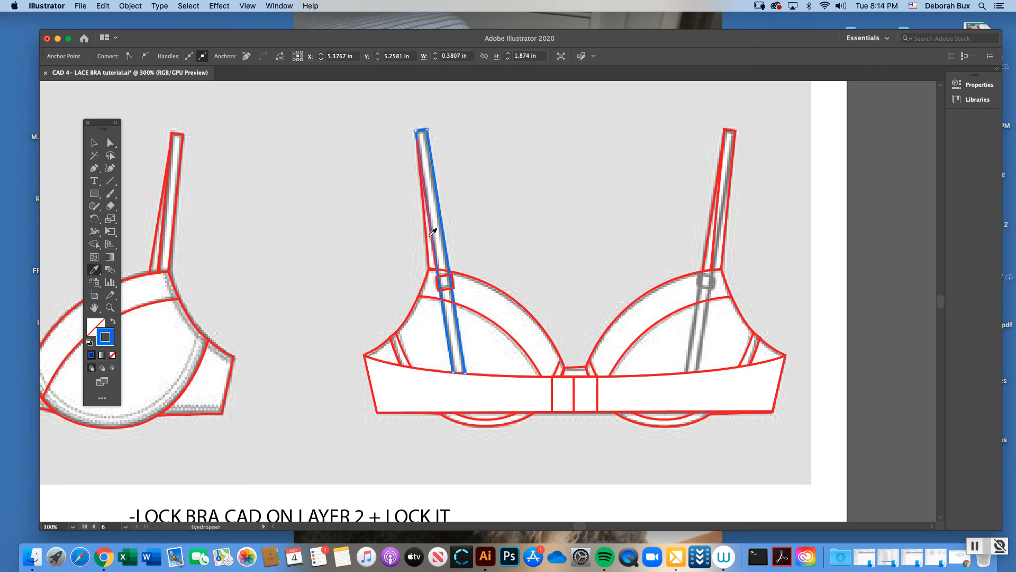
left_click(431, 231)
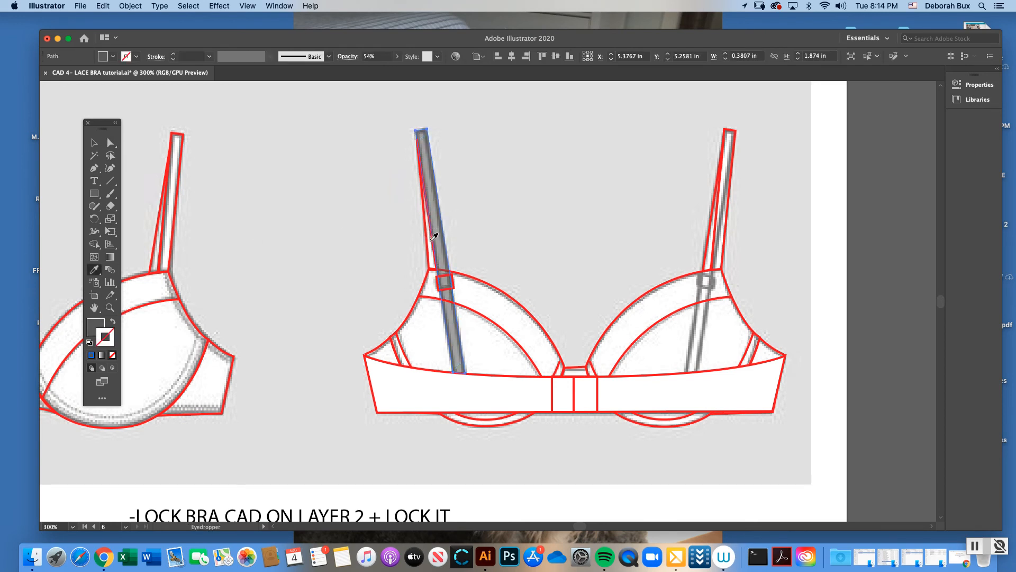
key("super+z")
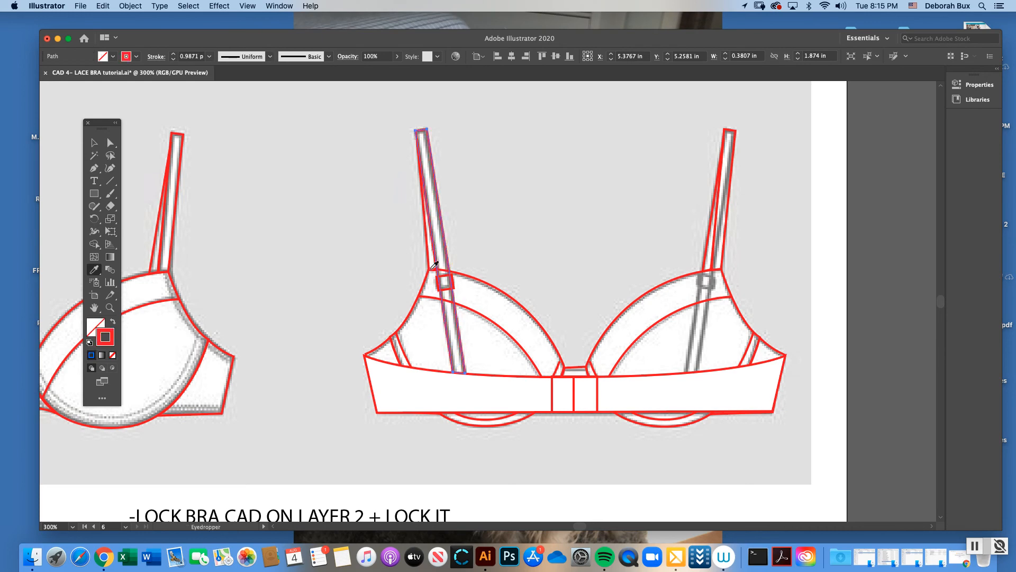
Group the left strap's main piece, narrow piece and ring rectangle.
left_click(110, 307)
left_click(463, 283)
left_click(94, 143)
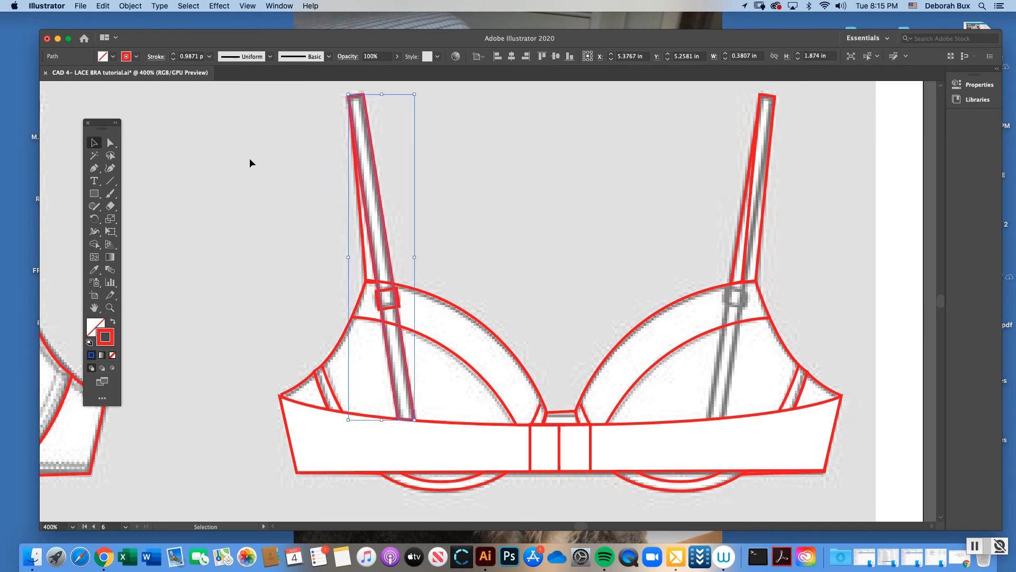
left_click(247, 156)
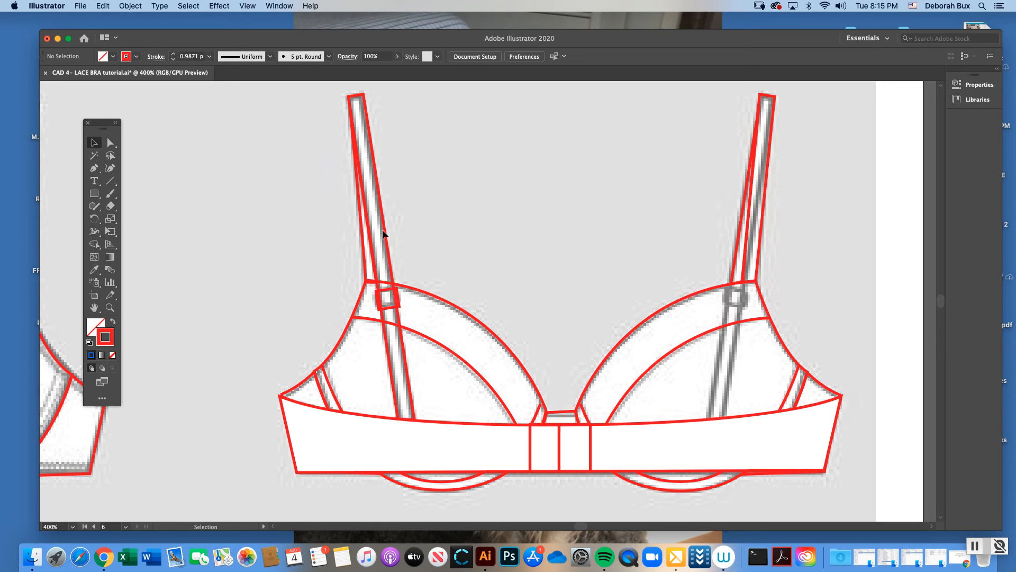
left_click(392, 265)
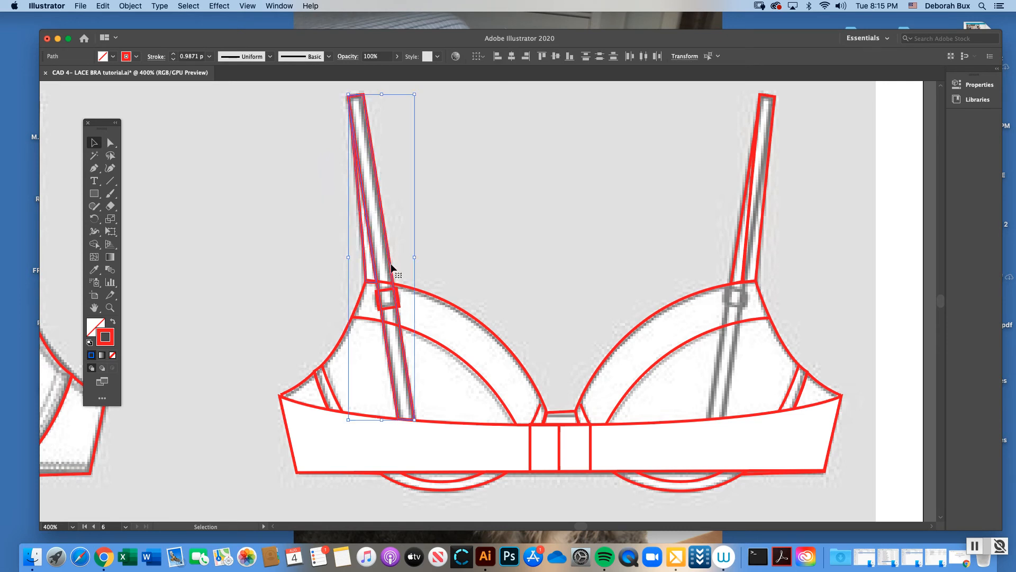
left_click(388, 293, "shift")
left_click(130, 5)
left_click(136, 55)
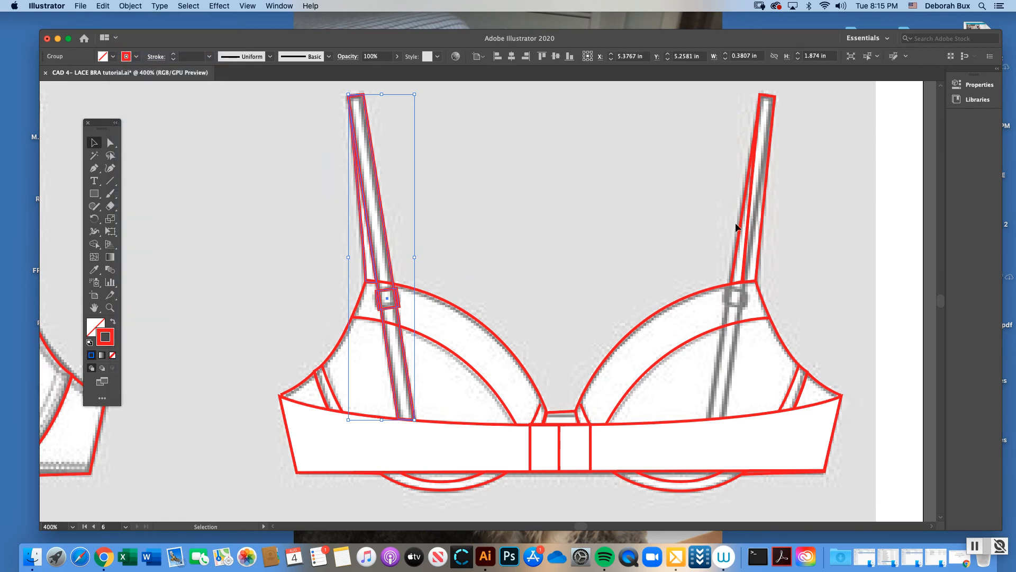
Delete both pieces of the old right strap and paste a copy of the grouped left strap.
left_click(759, 212)
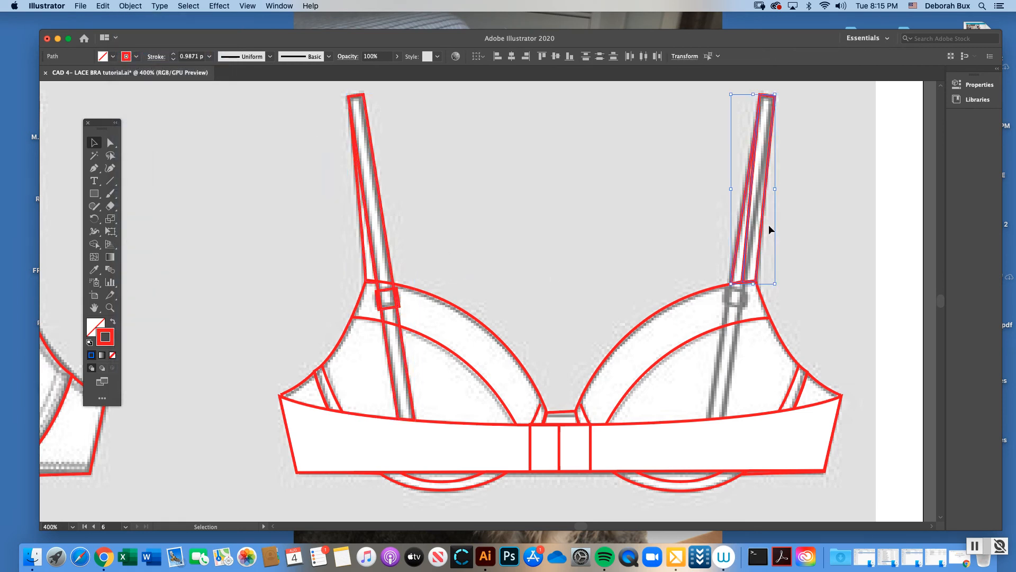
key("Delete")
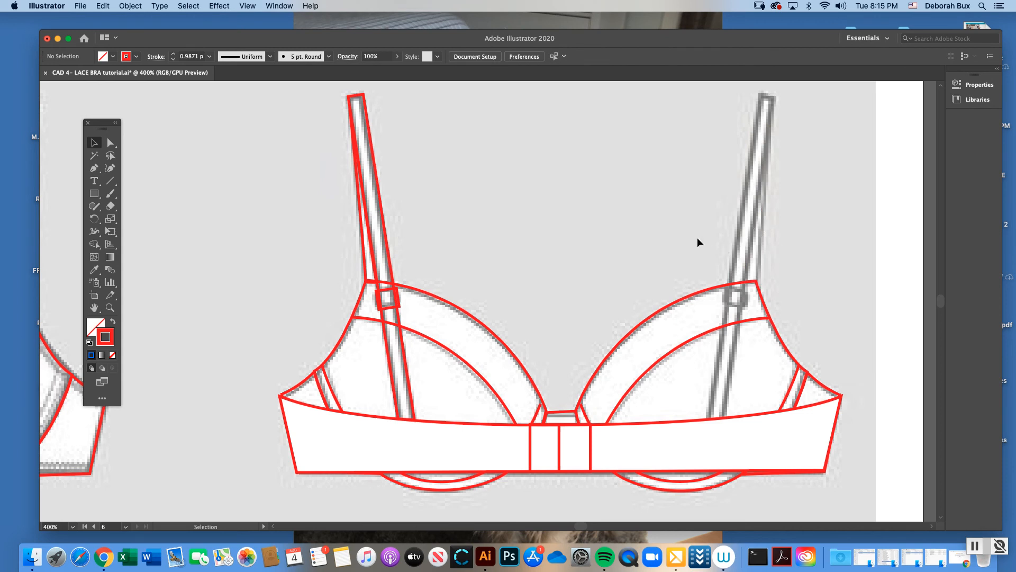
left_click(370, 224)
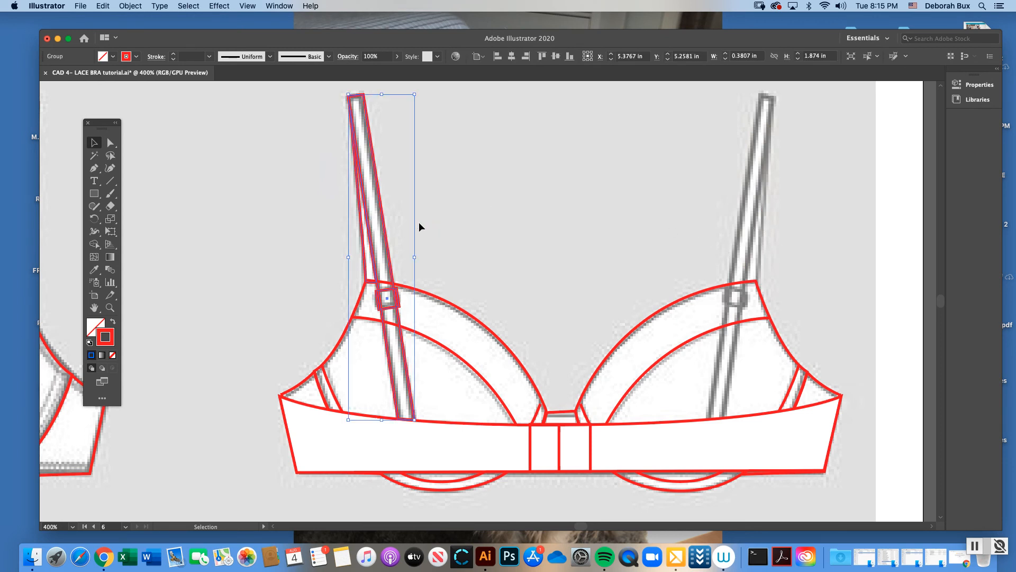
key("super+c")
key("super+v")
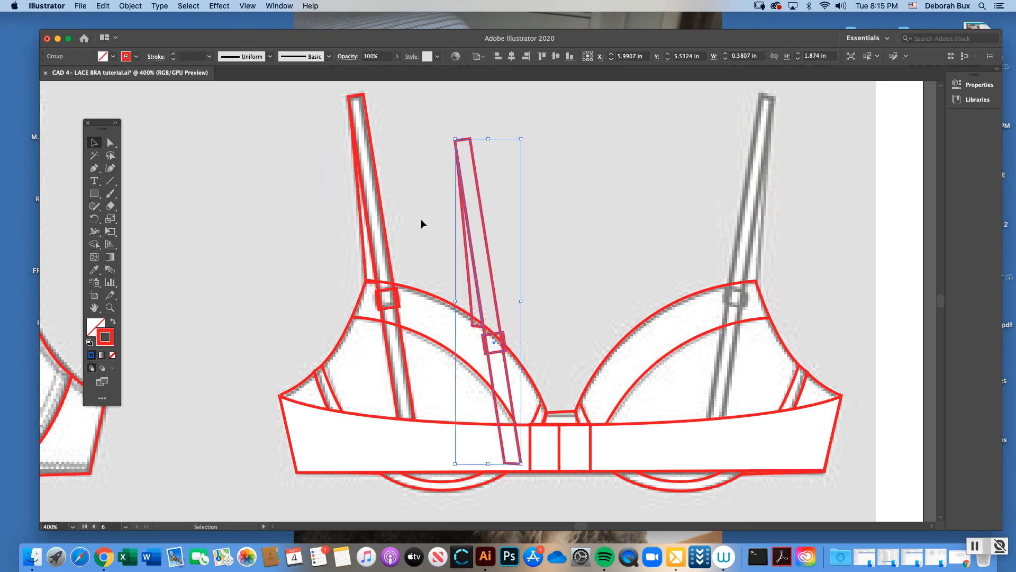
Reflect the copied strap group into a mirror image, place it over the back view's right strap, and deselect it.
left_click(137, 6)
mouse_move(141, 20)
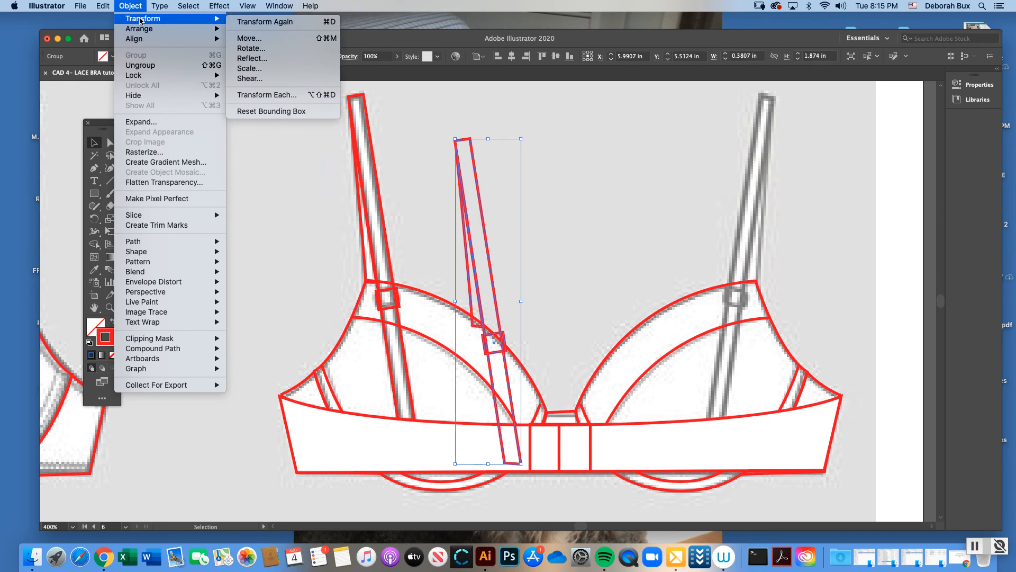
left_click(264, 59)
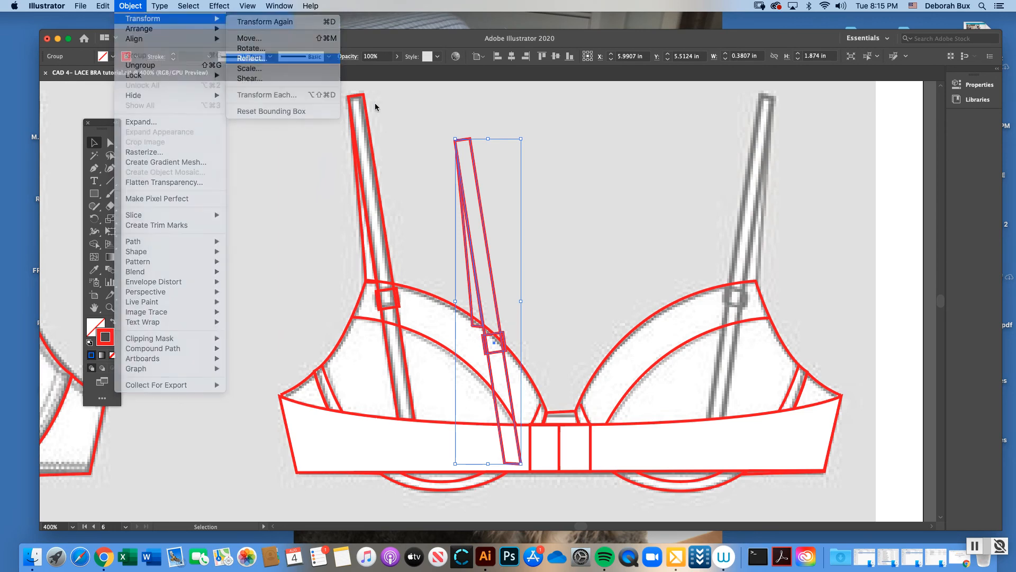
left_click(564, 336)
left_click_drag(512, 210, 764, 160)
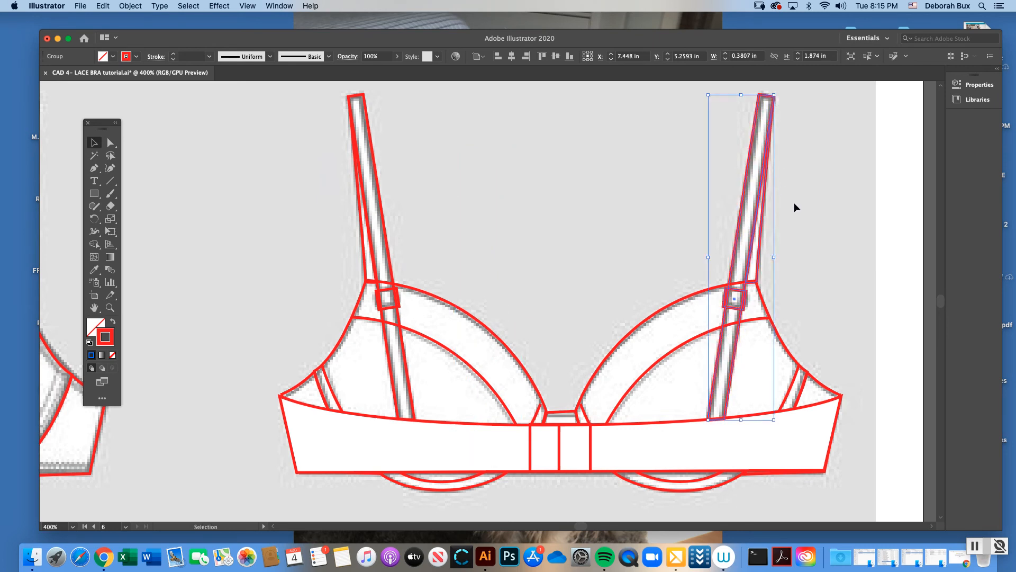
left_click(794, 202)
Examine the finished red back-view sample and select the left band's dashed topstitching group to check its pieces.
key("super+1")
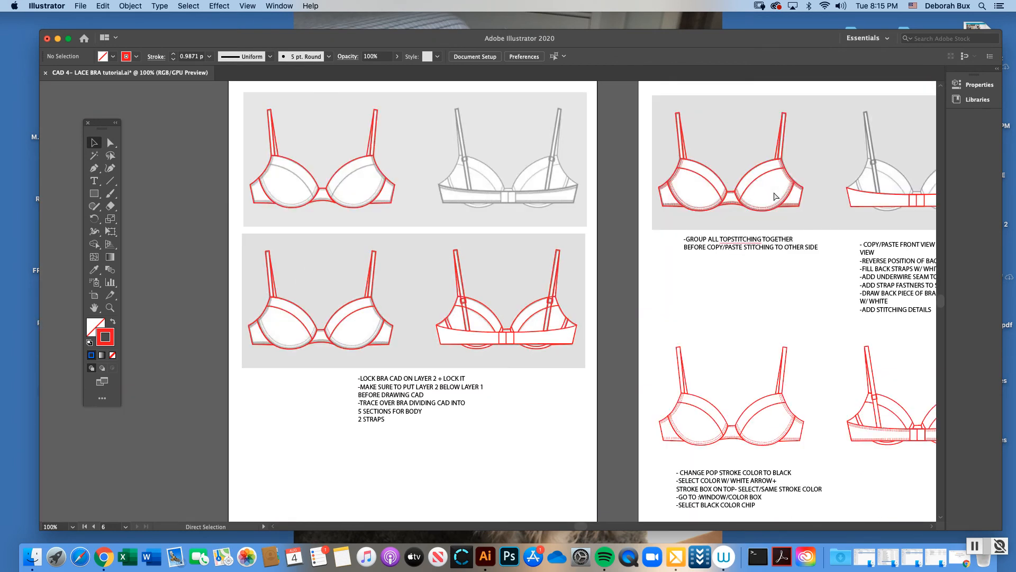
scroll(240, 328, "right", 10)
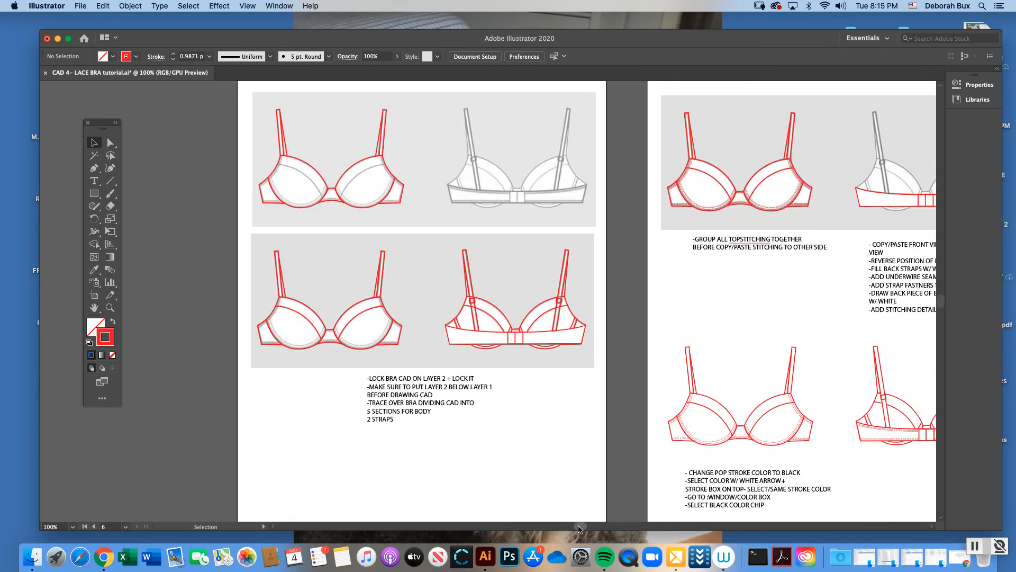
key("z")
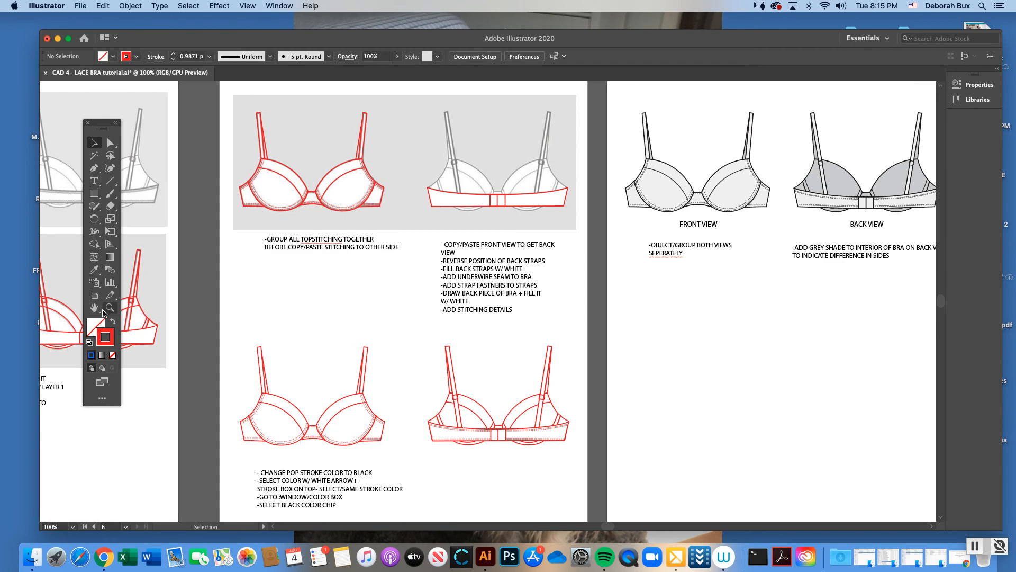
left_click(551, 411)
left_click(426, 311)
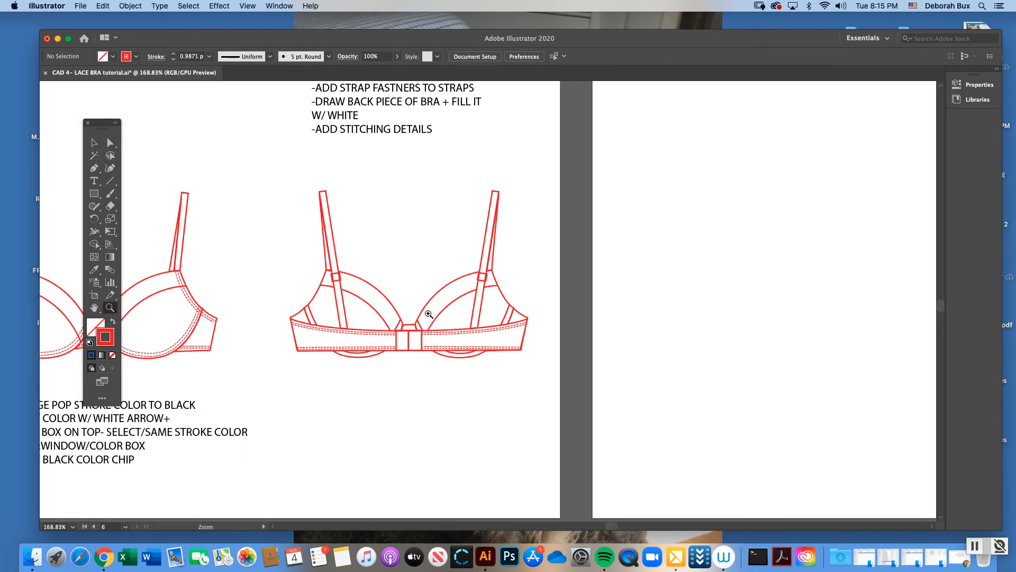
left_click(466, 275)
left_click(95, 142)
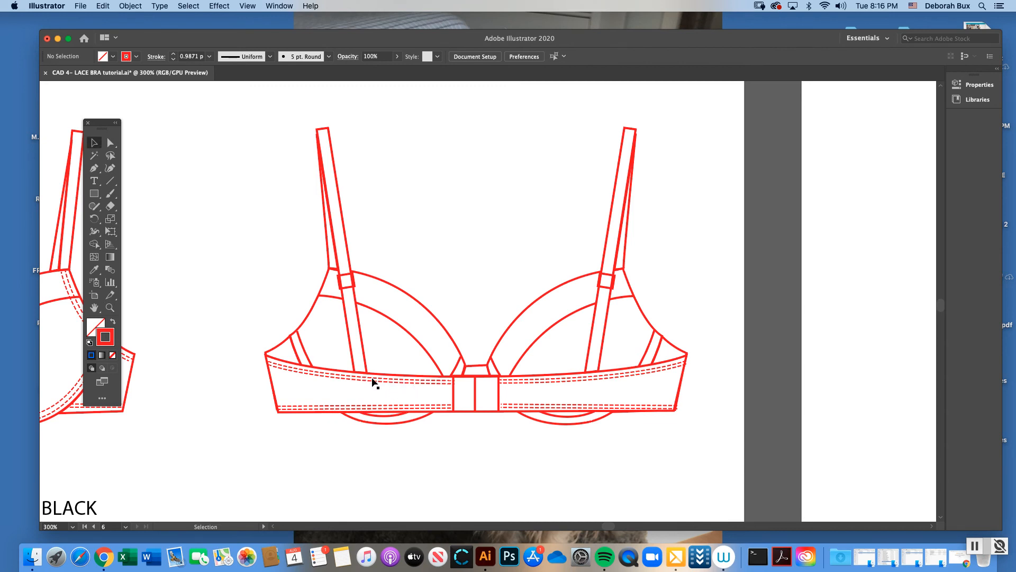
left_click(382, 388)
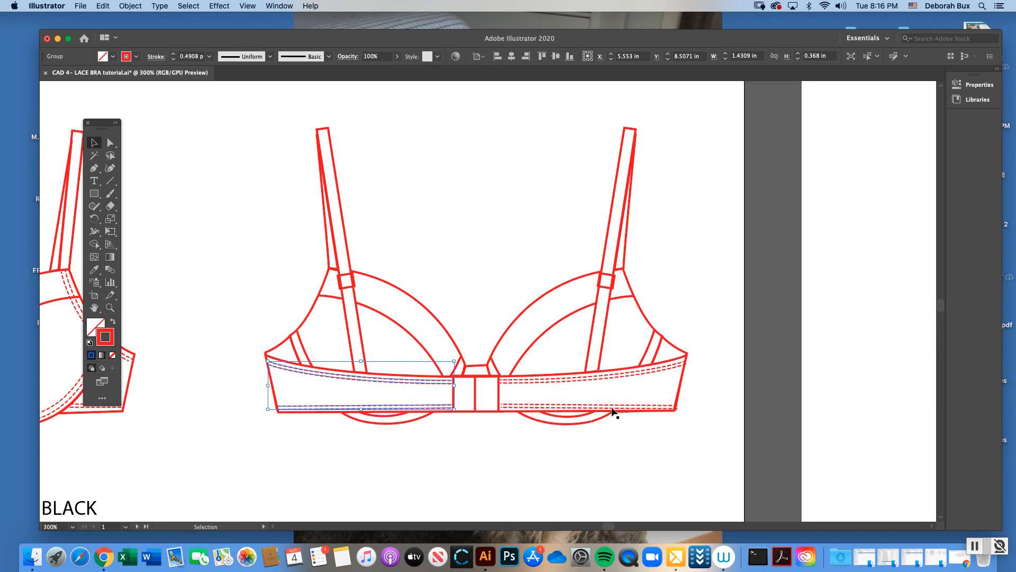
left_click(475, 271)
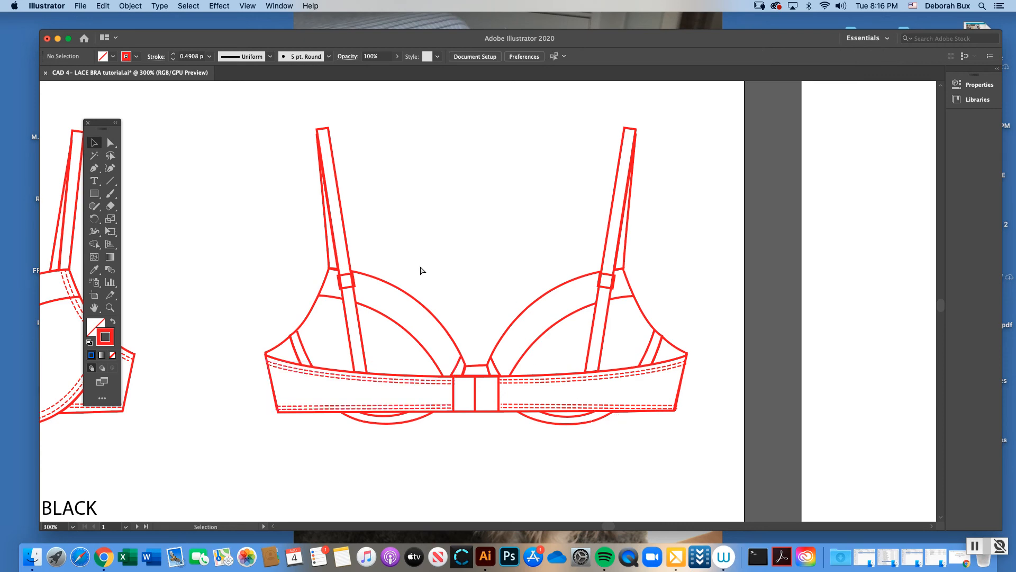
Return to the traced front and back views on the grey reference, select both together for review, and deselect them.
key("super+minus")
key("super+minus")
key("super+minus")
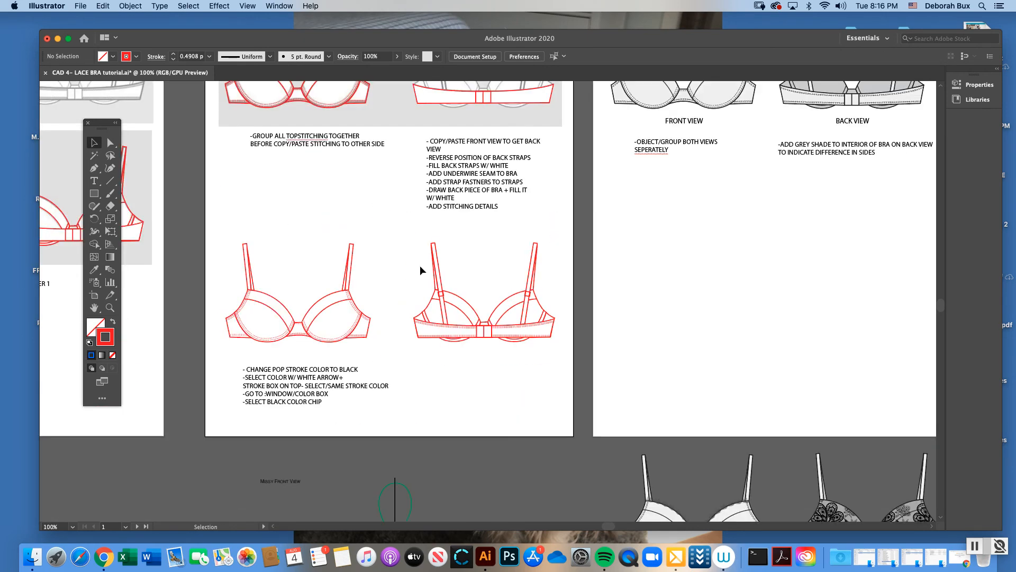
scroll(483, 480, "left", 10)
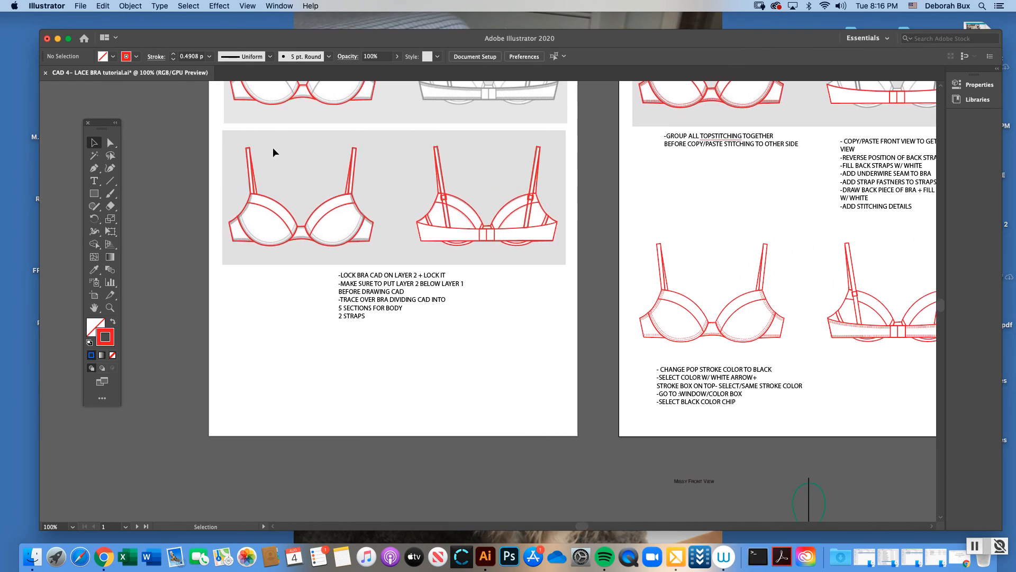
left_click_drag(226, 144, 570, 258)
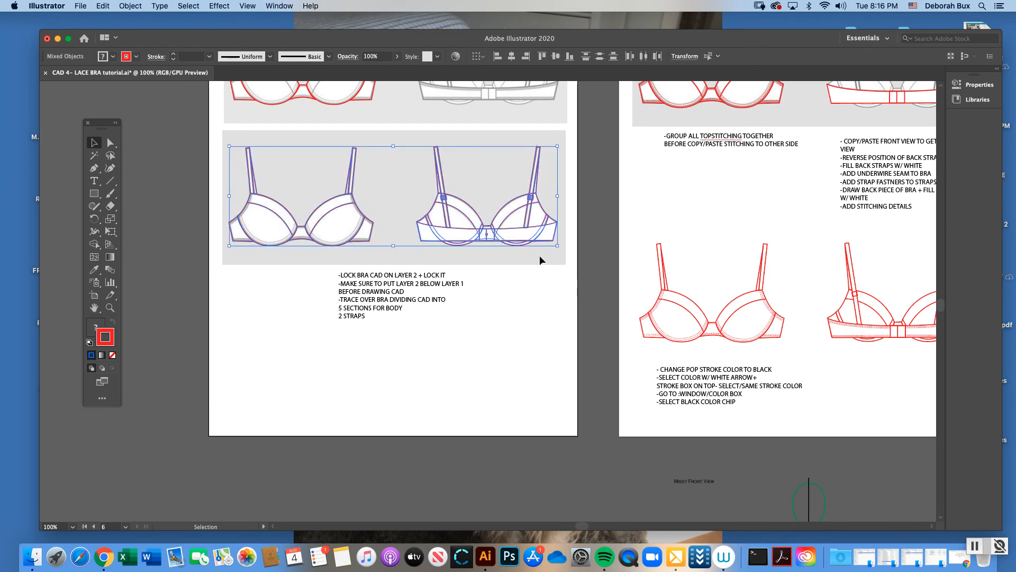
left_click(442, 276)
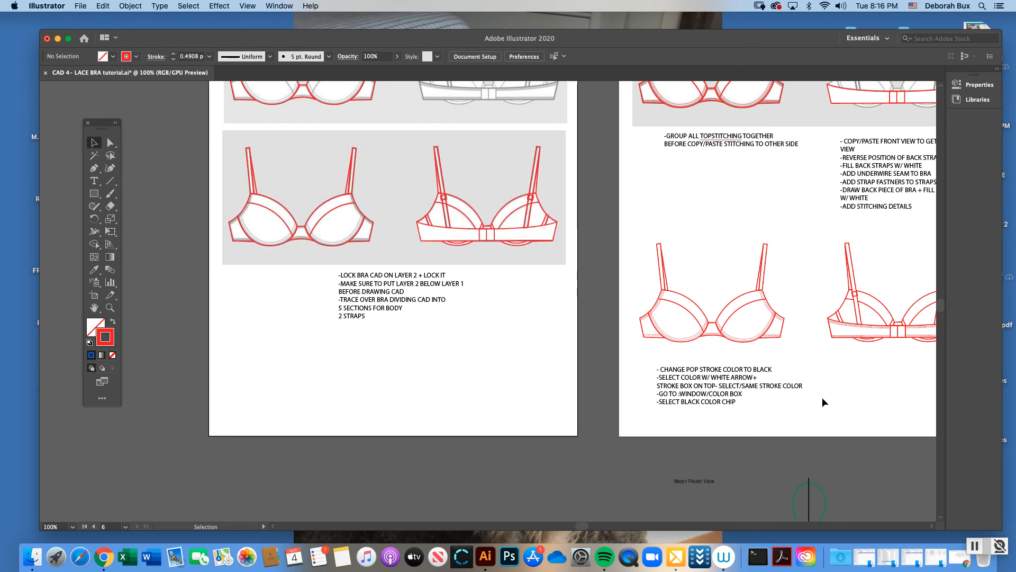
Group the stitched red front view and the stitched red back view as two separate objects, and deselect them.
scroll(593, 528, "right", 6)
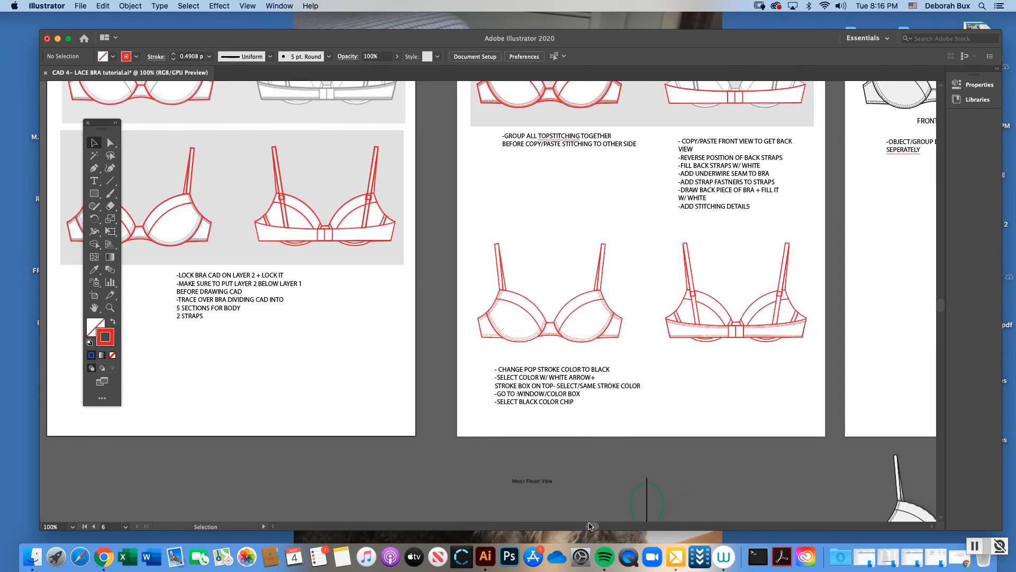
left_click_drag(468, 237, 621, 349)
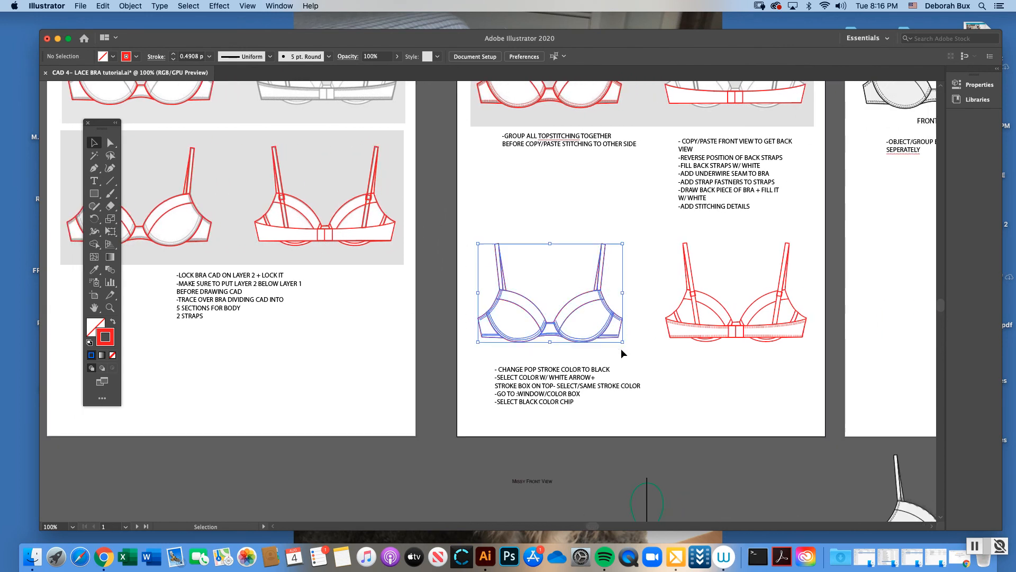
left_click(130, 6)
left_click(144, 53)
left_click_drag(661, 232, 812, 359)
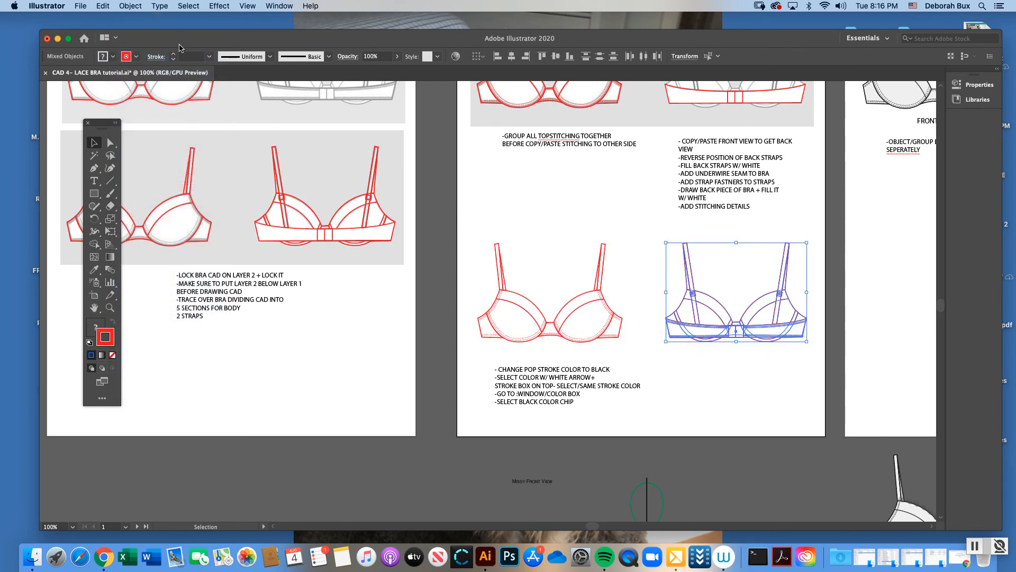
left_click(130, 6)
left_click(144, 53)
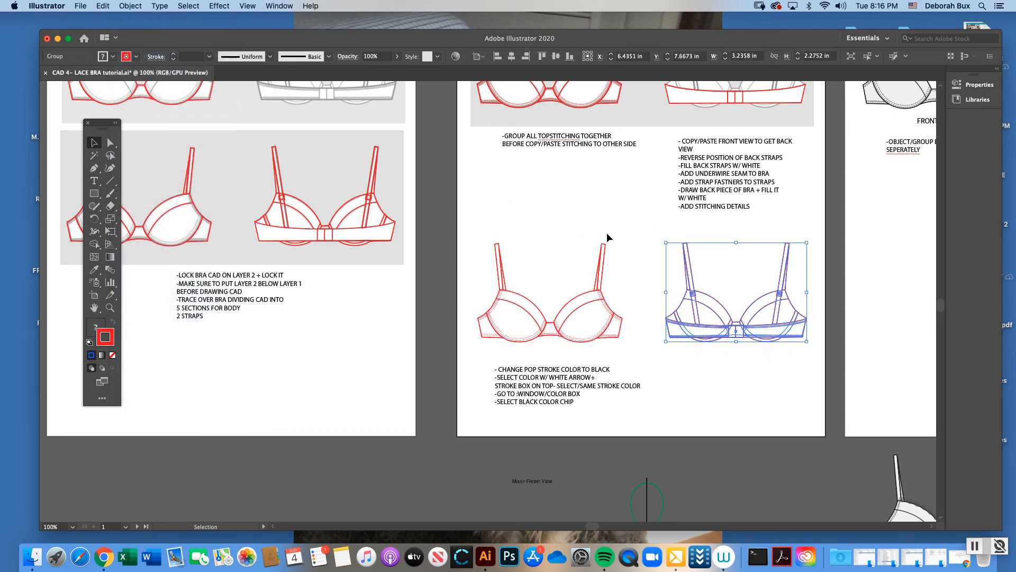
left_click(620, 222)
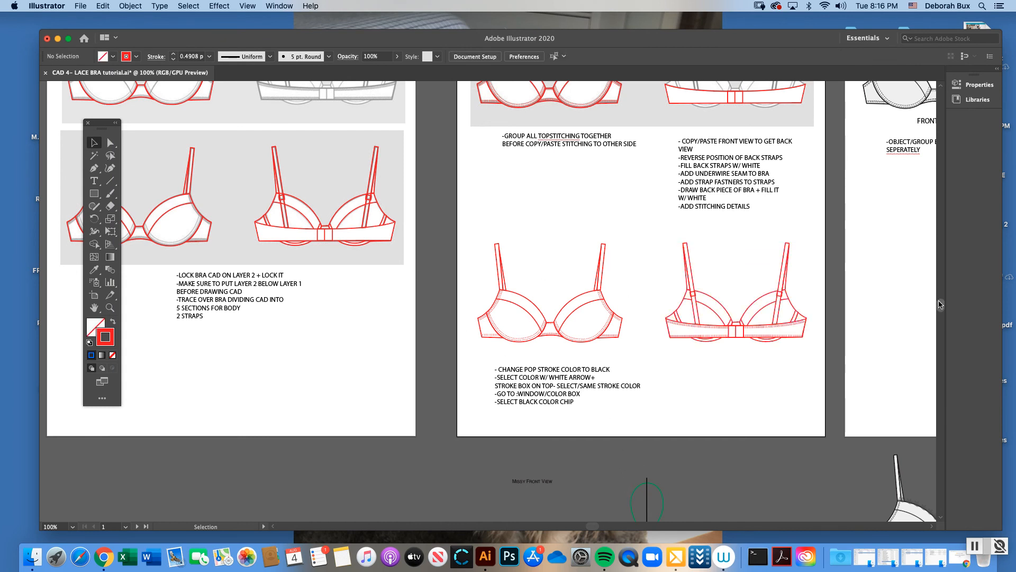
Show the layer list and toggle the visibility of Layer 2 to compare the linework with and without the reference, leaving Layer 2 visible.
scroll(636, 249, "up", 5)
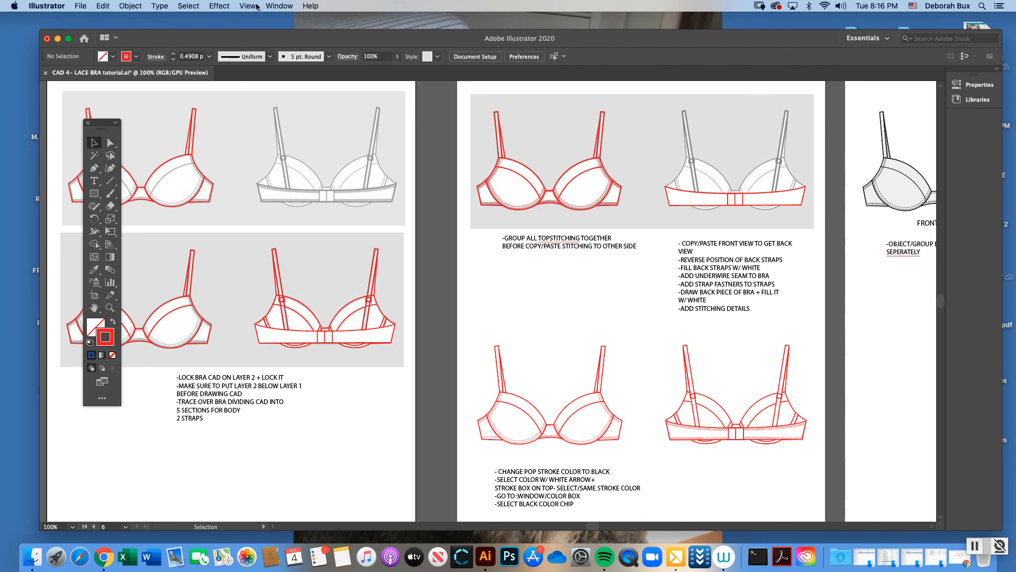
left_click(274, 5)
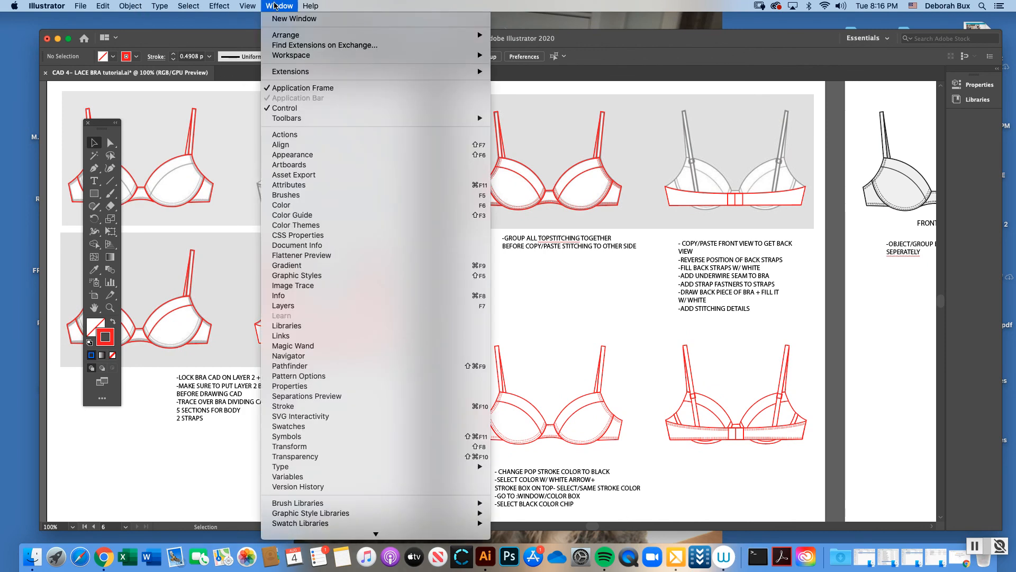
left_click(291, 306)
left_click_drag(715, 109, 413, 132)
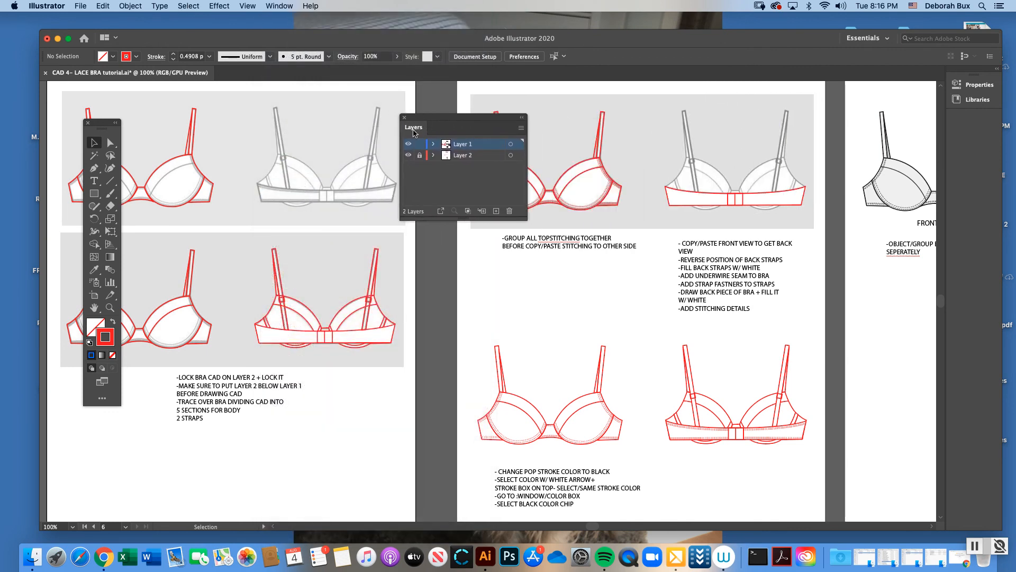
left_click(408, 156)
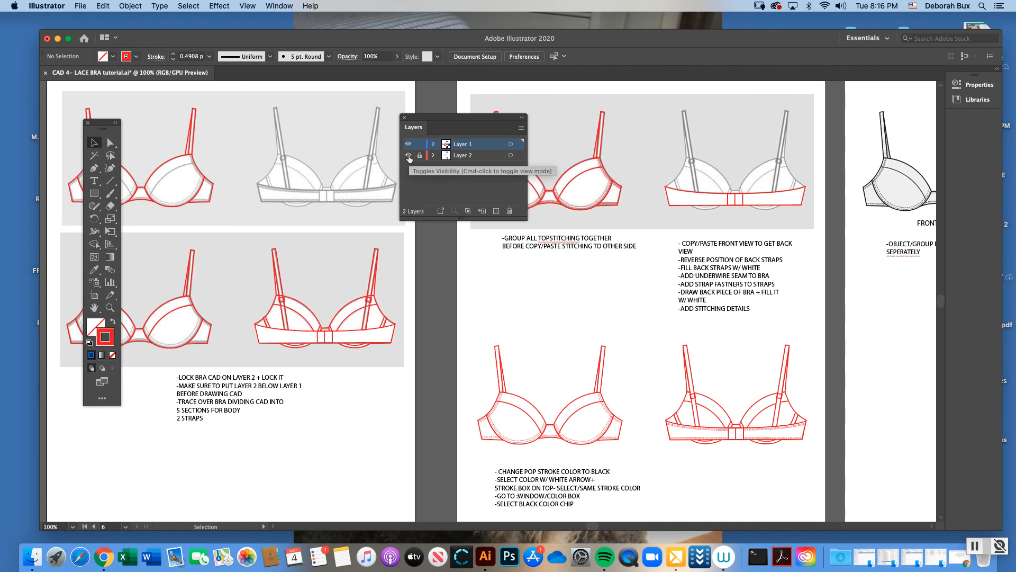
left_click_drag(442, 121, 389, 112)
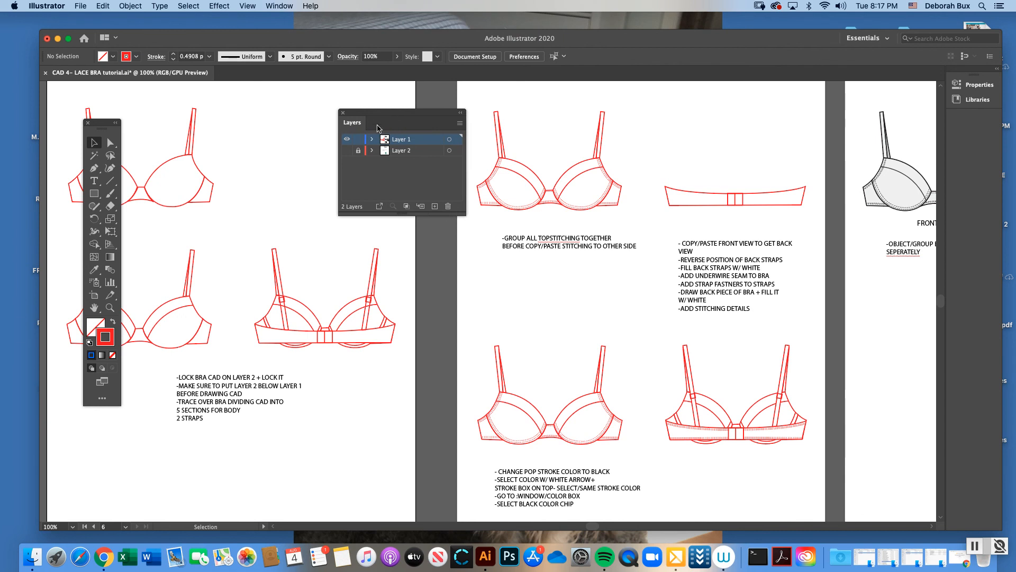
left_click(347, 150)
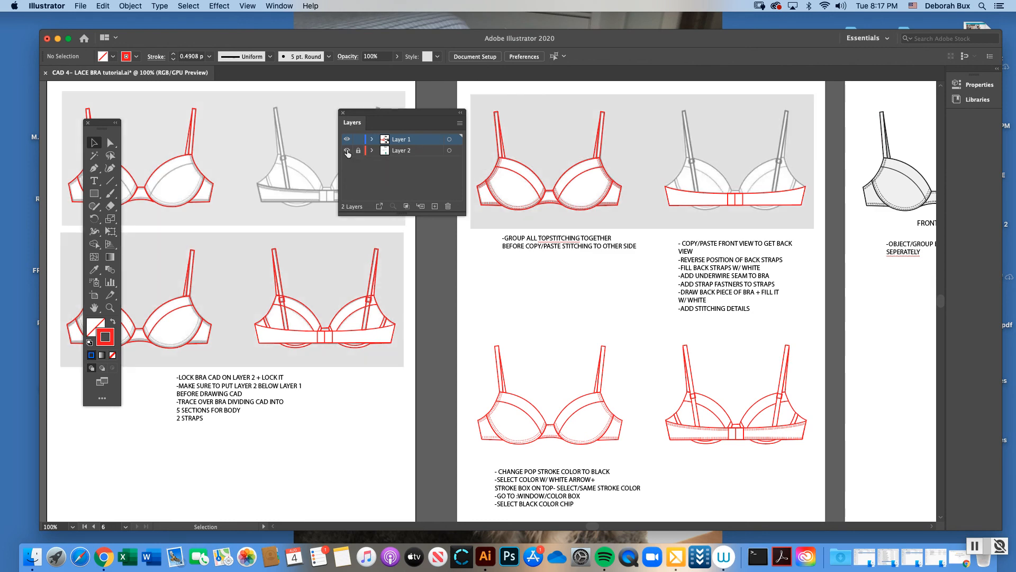
left_click(347, 150)
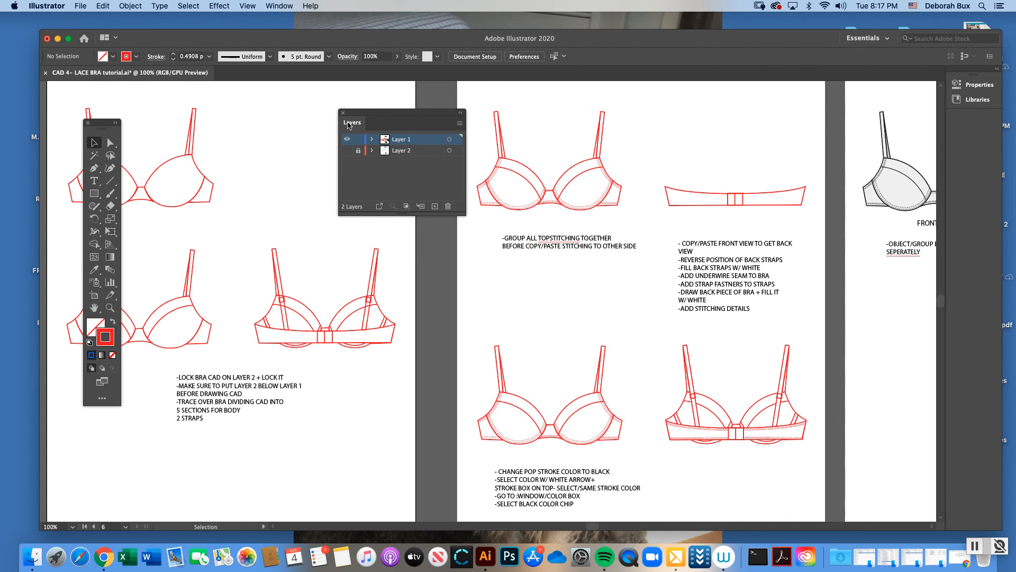
left_click(347, 150)
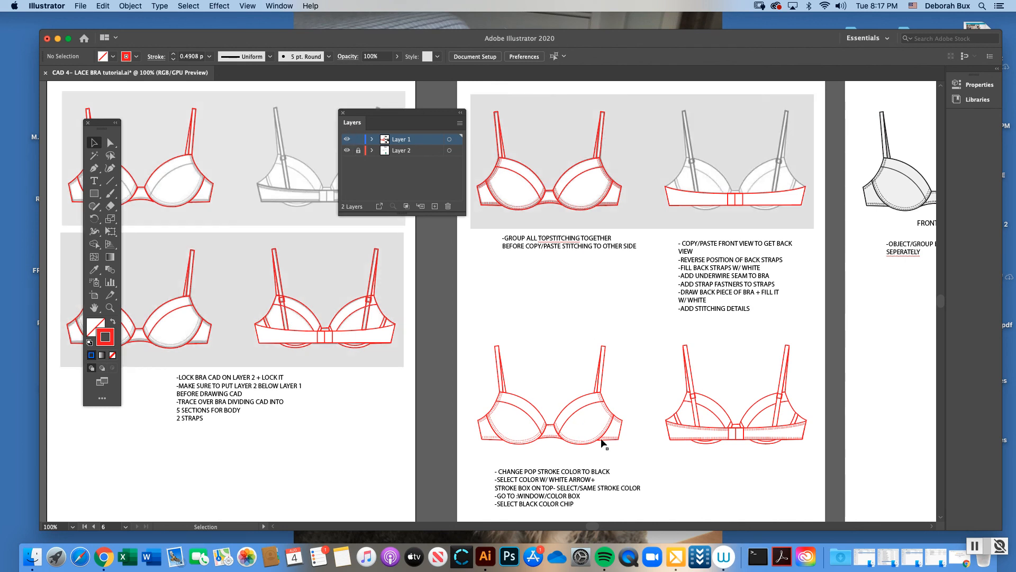
Select the stitched red front and back views in turn to check that each is grouped, and deselect them.
left_click_drag(468, 335, 631, 450)
left_click(635, 392)
left_click(601, 401)
left_click(695, 397)
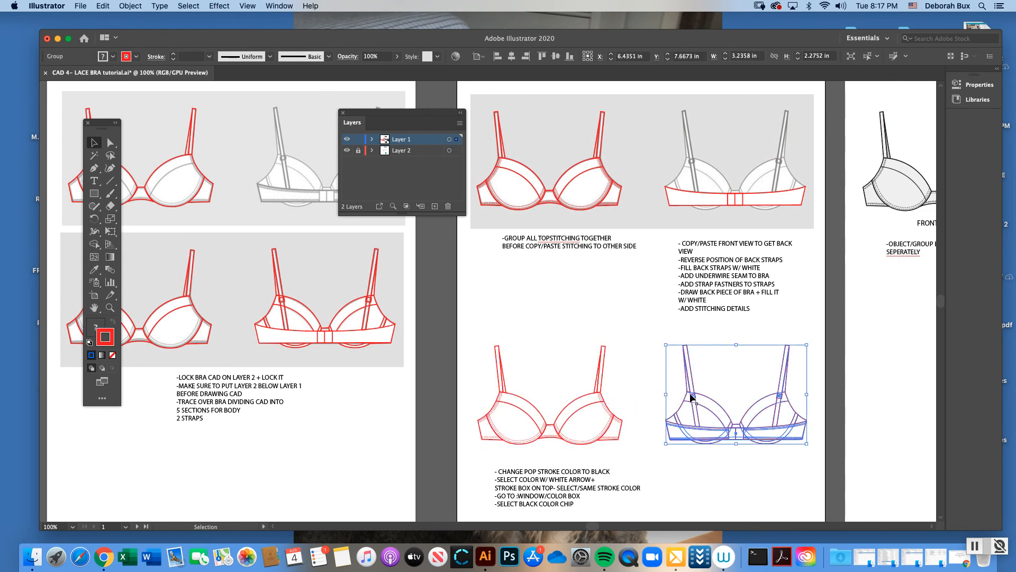
left_click(645, 377)
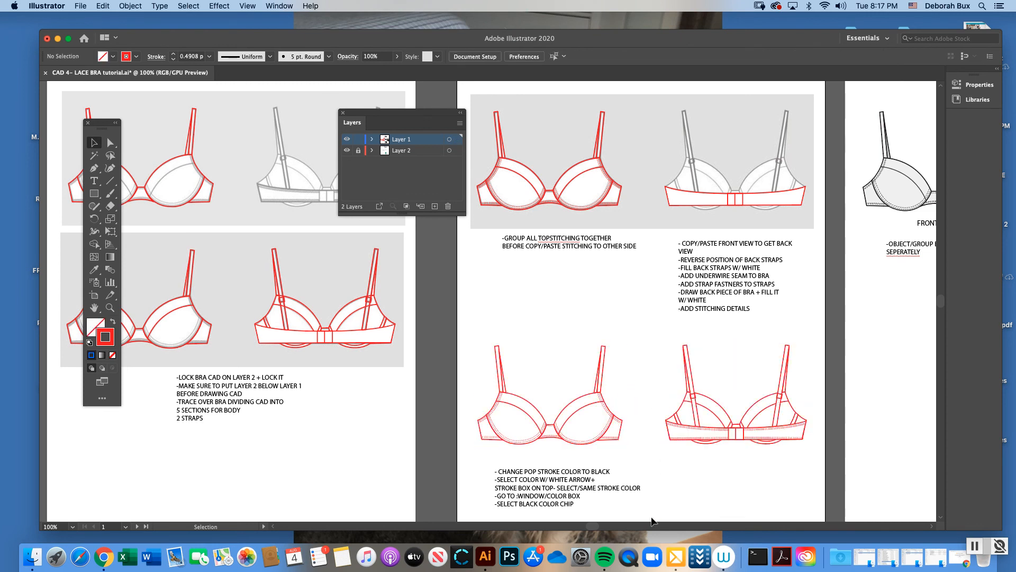
Close the layer list and examine the completed CAD template page with its shaded, lace-trimmed and lace-patterned bras.
left_click_drag(593, 526, 640, 526)
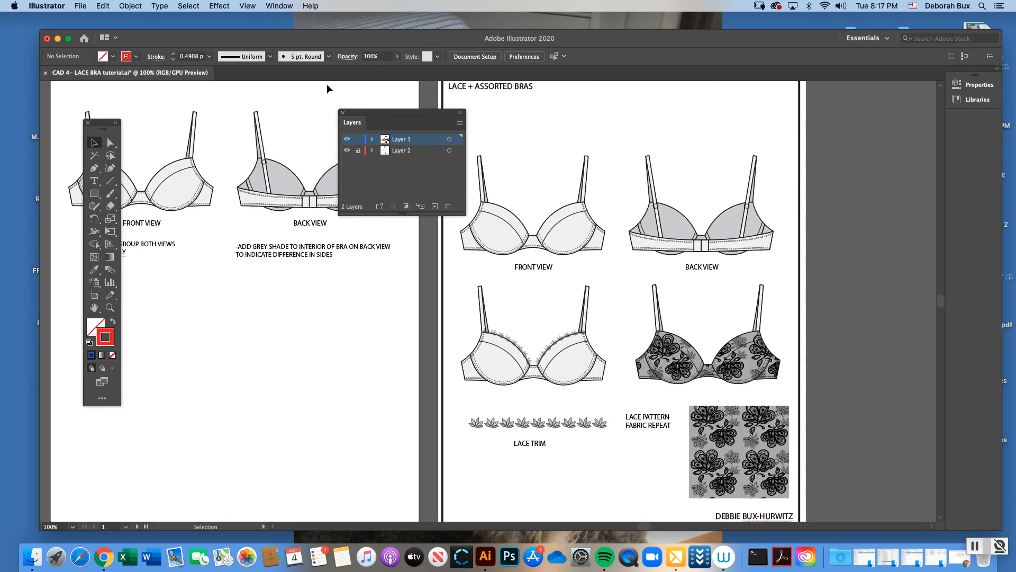
left_click(342, 113)
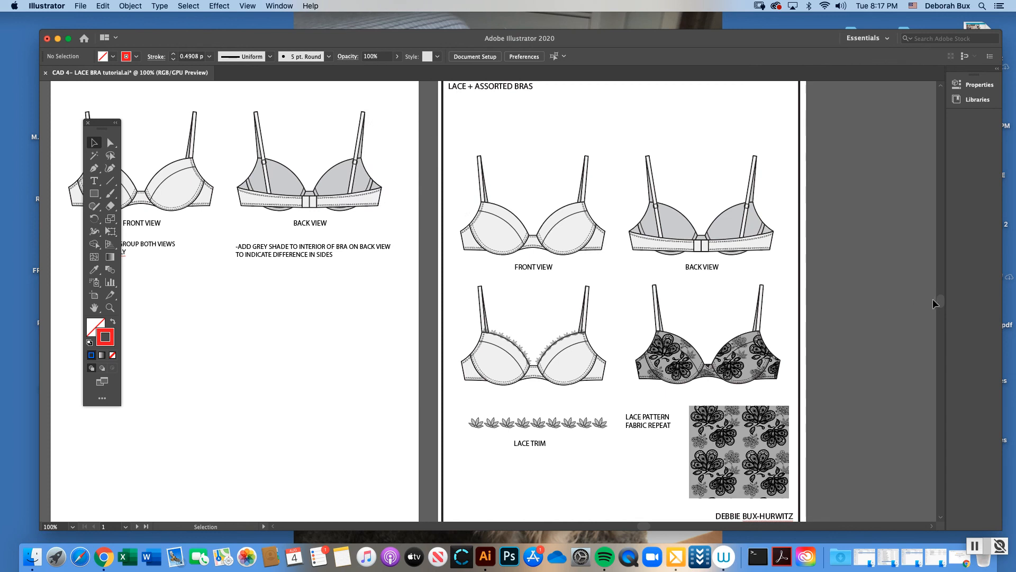
key("super+minus")
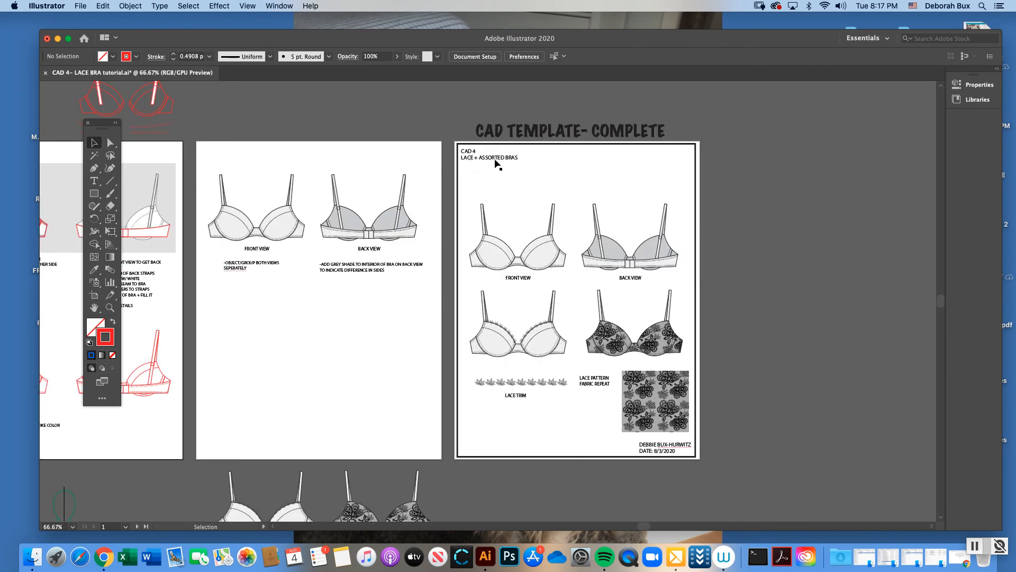
left_click(109, 307)
left_click(640, 323)
key("v")
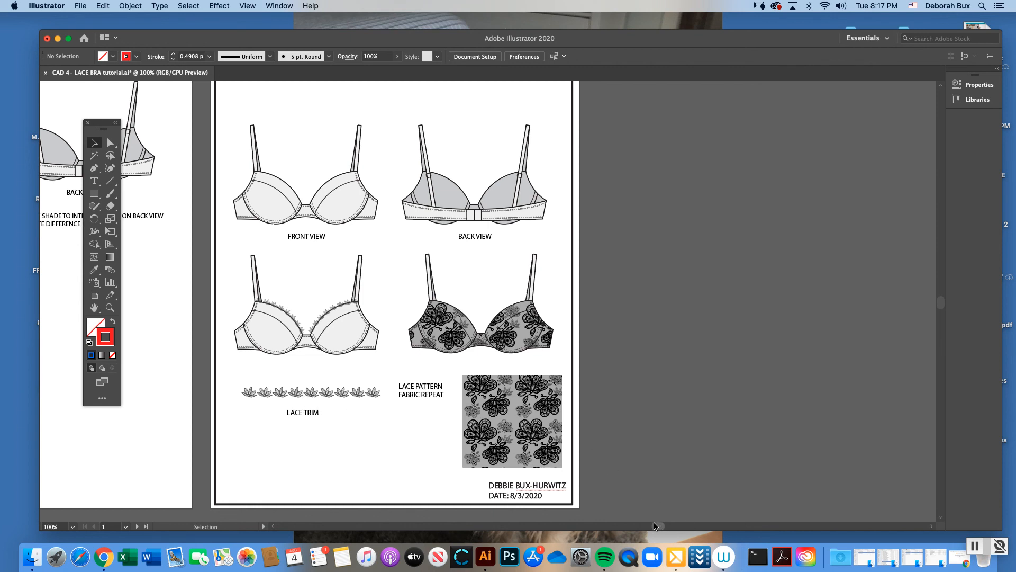
left_click_drag(658, 527, 645, 525)
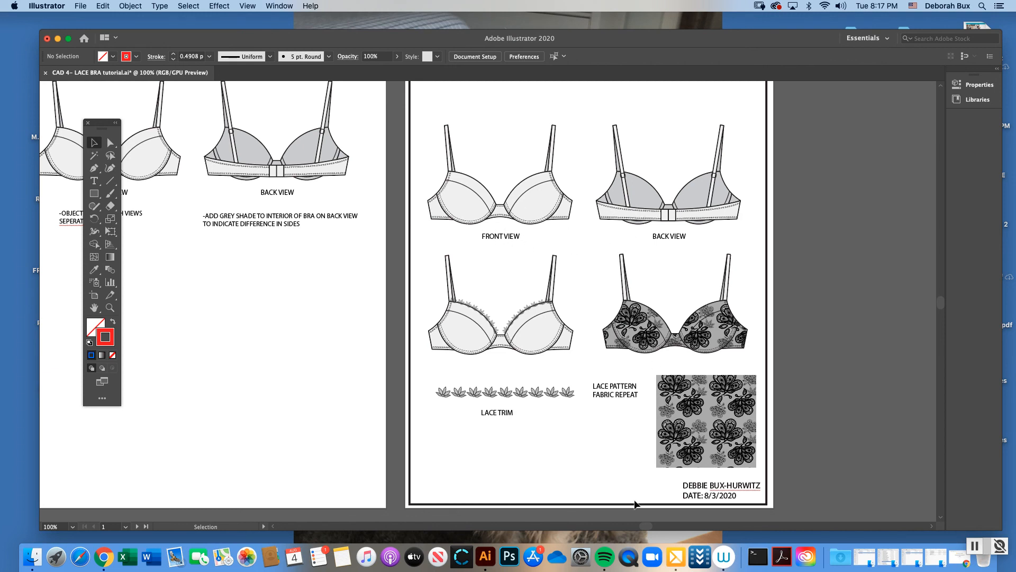
scroll(646, 525, "left", 10)
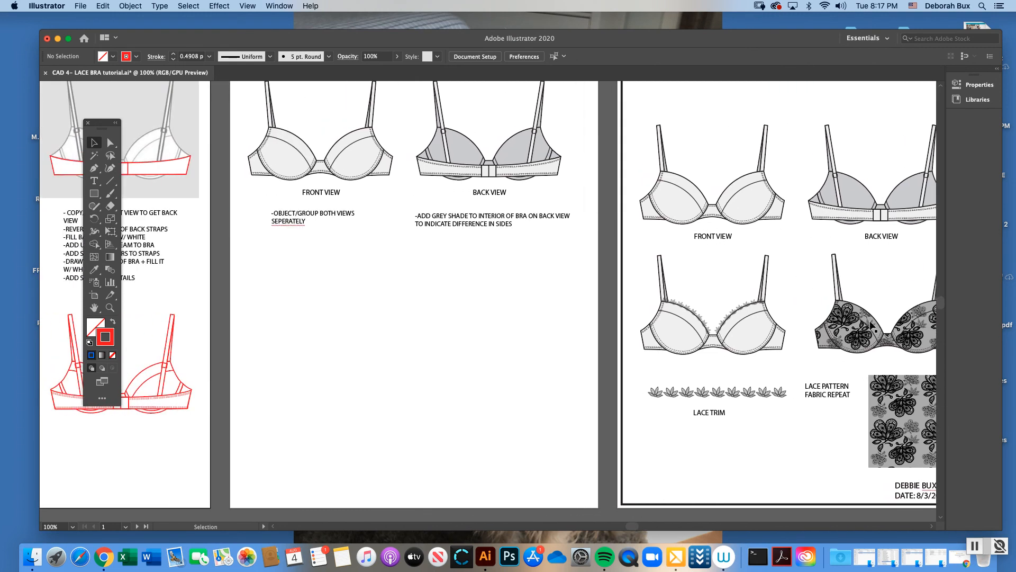
Select the left cup's interior shape on the grey-shaded example back view to inspect its path, and deselect it.
scroll(645, 259, "up", 5)
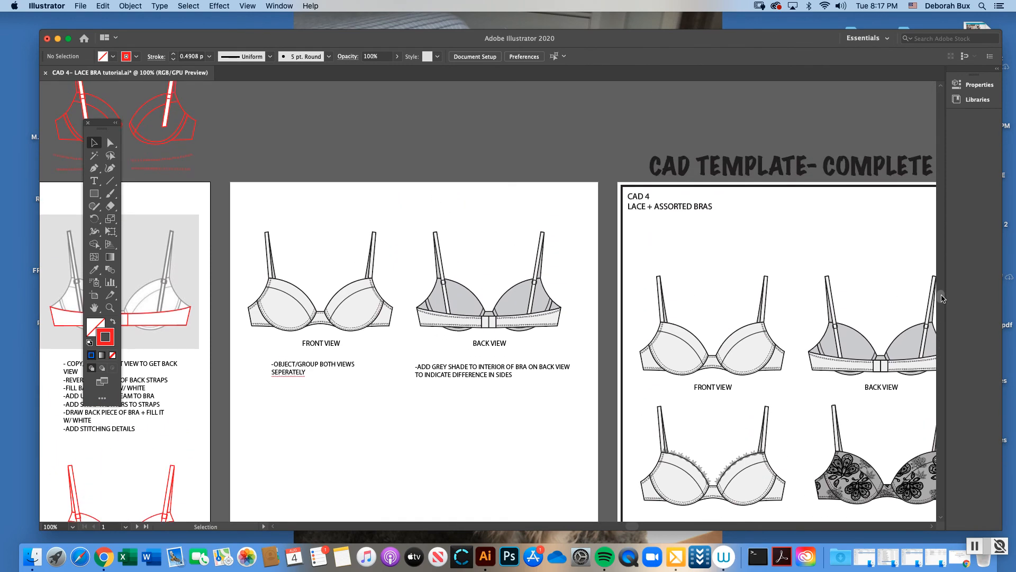
left_click(110, 307)
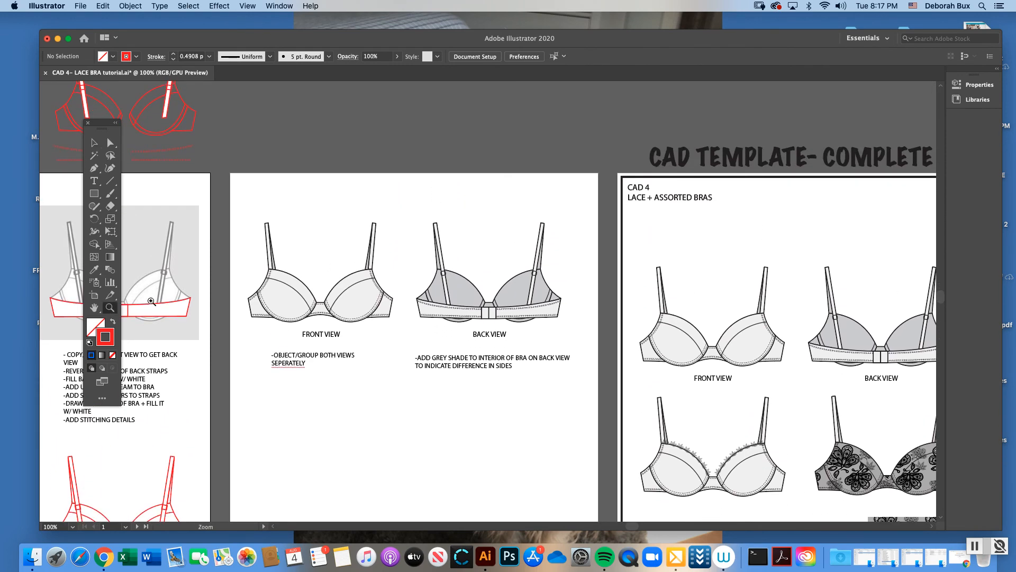
left_click(560, 291)
left_click(95, 143)
left_click(110, 142)
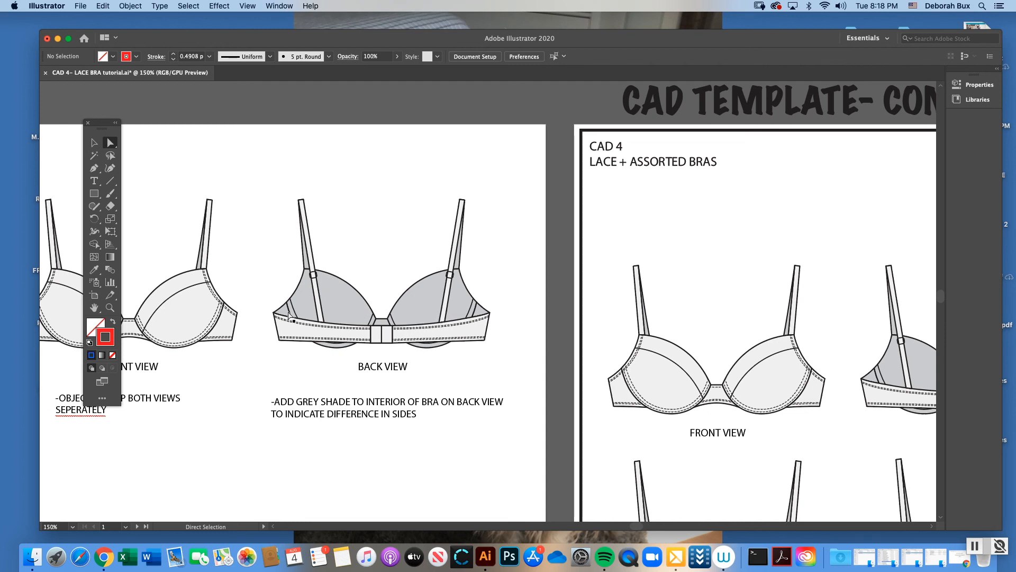
left_click(334, 296)
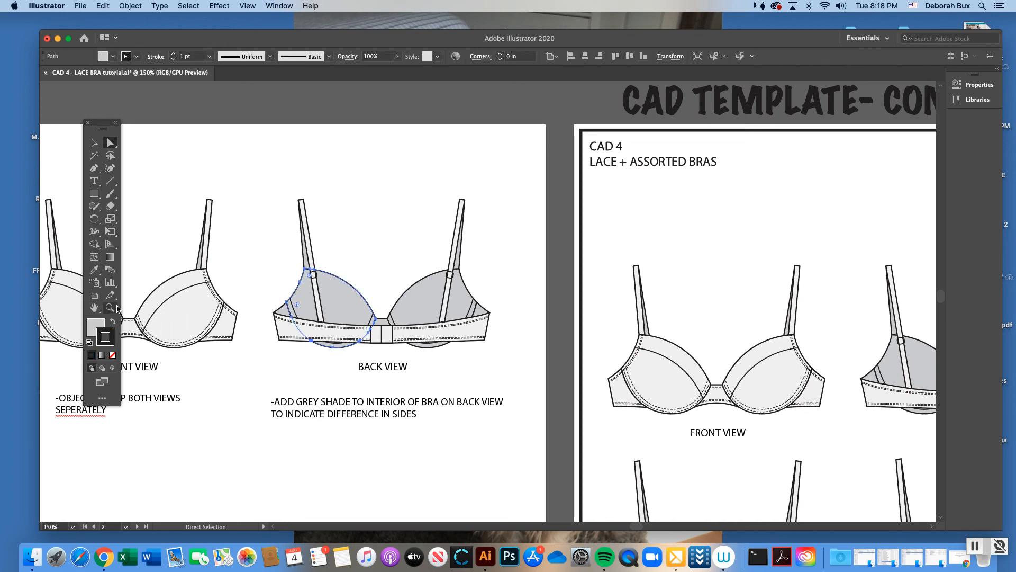
left_click(110, 307)
left_click(379, 308)
left_click(110, 143)
left_click(275, 217)
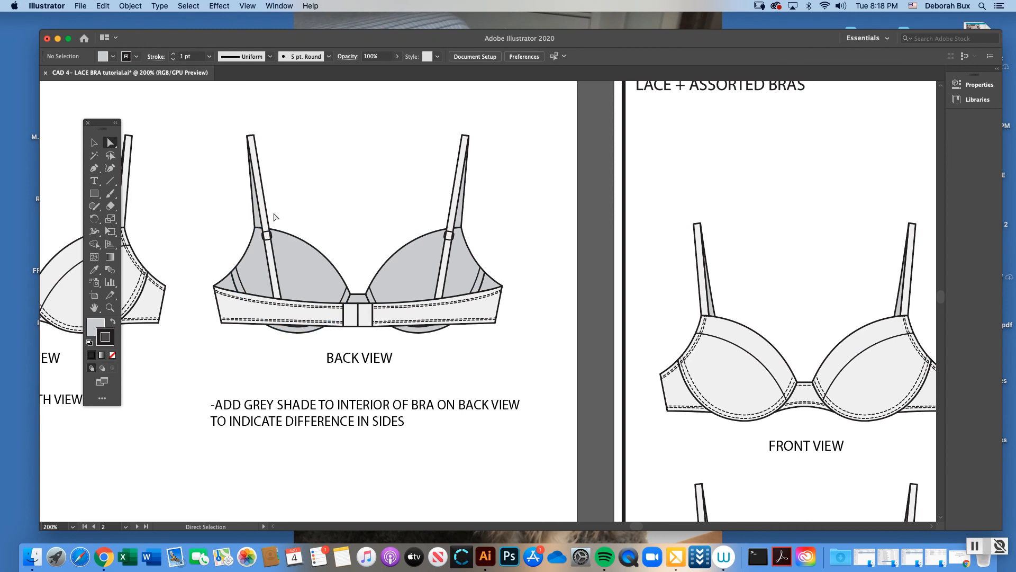
Check the fill colour of the left cup's interior in the Color Picker, deselect the shape and close the colour controls.
left_click(294, 259)
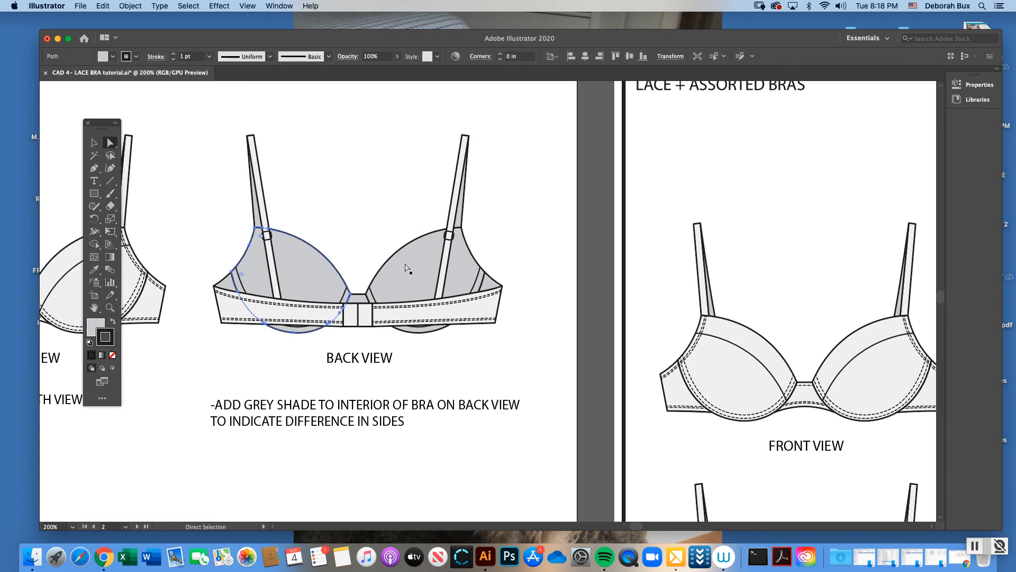
double_click(95, 325)
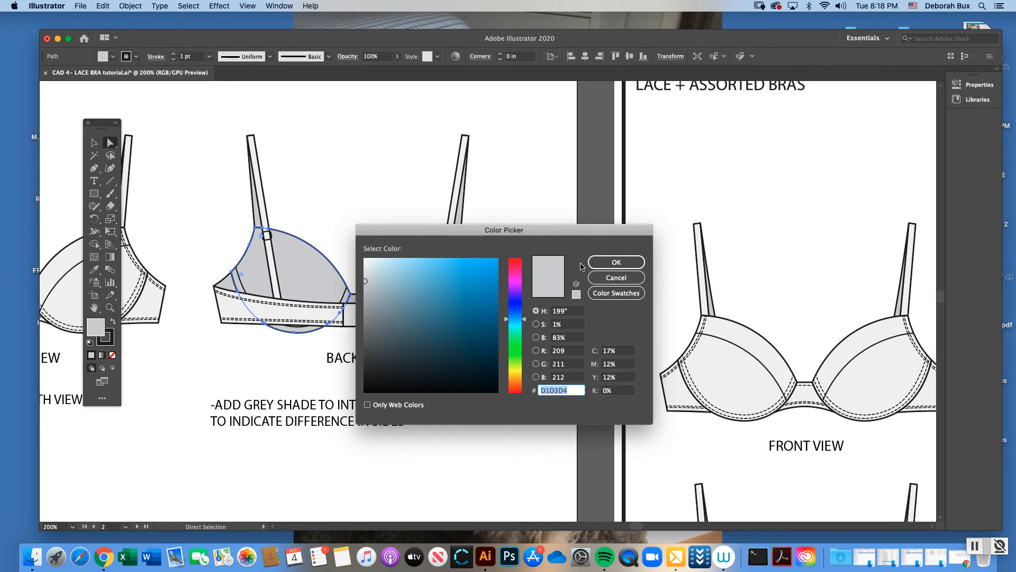
left_click(608, 265)
left_click(319, 214)
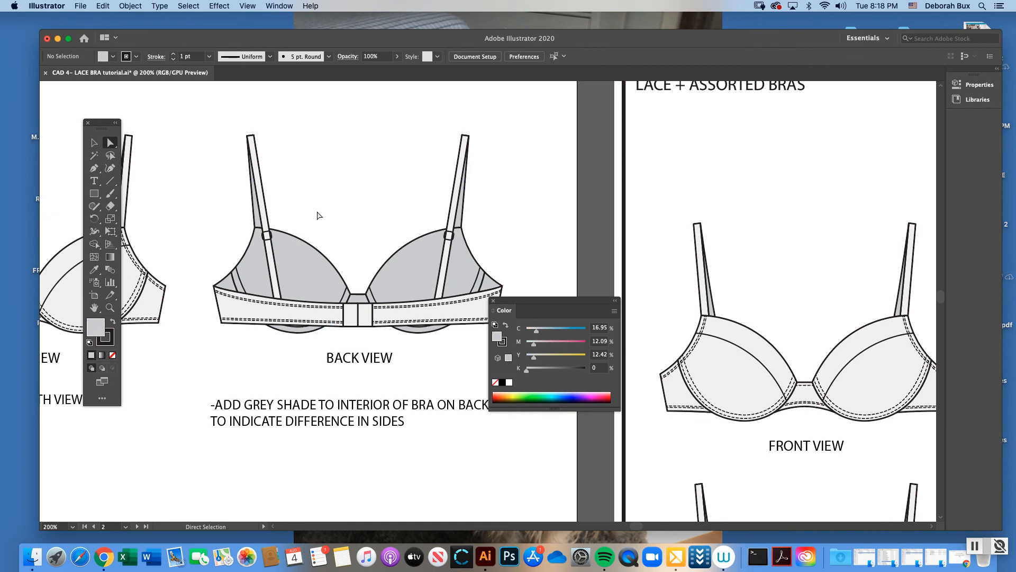
left_click(494, 302)
Examine the grey interior shading of the example back view close up, and return to an overview of the finished template pages.
left_click(110, 307)
left_click(372, 302)
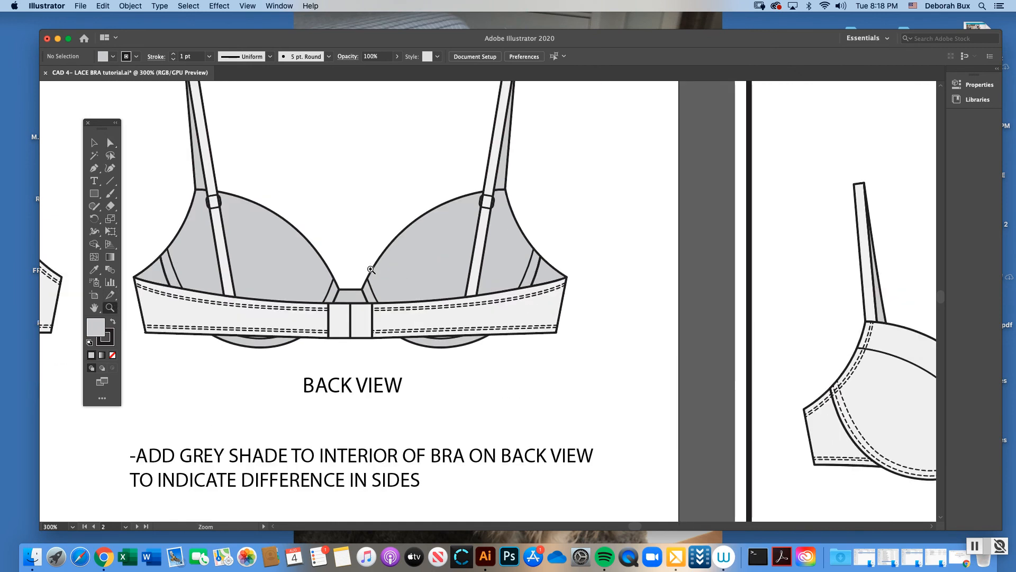
left_click_drag(940, 296, 940, 295)
left_click(110, 143)
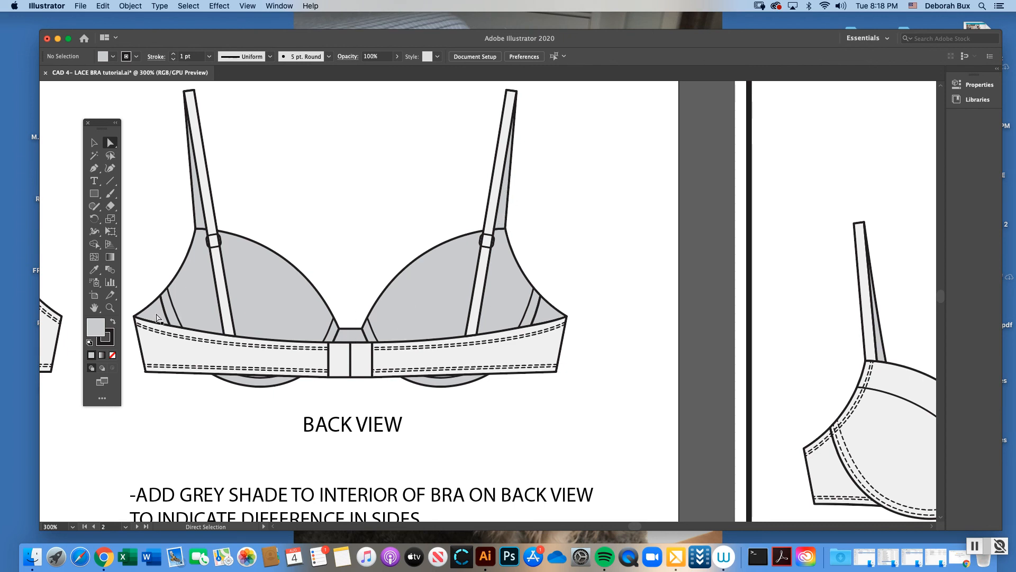
key("super+minus")
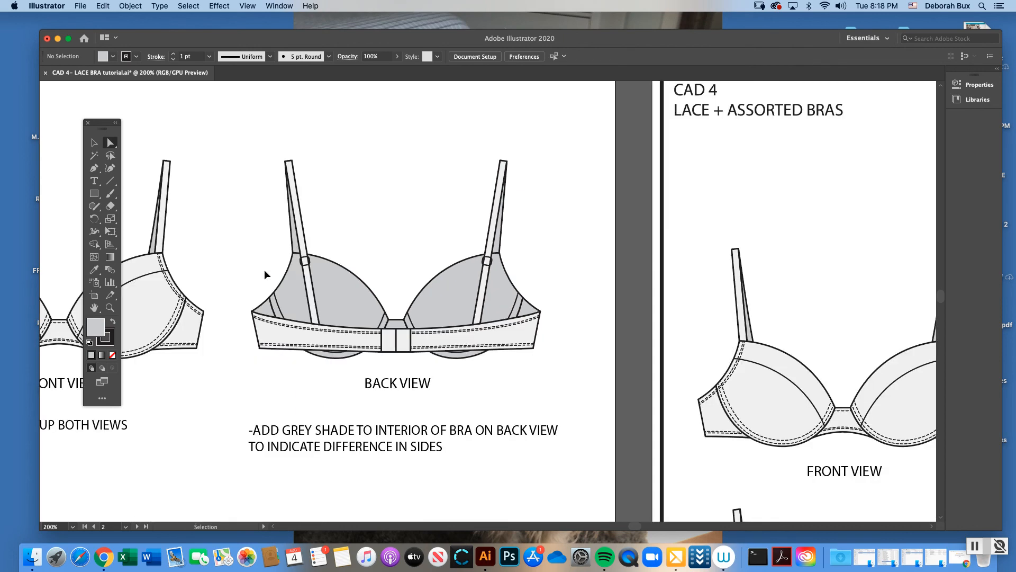
key("super+minus")
key("super+minus")
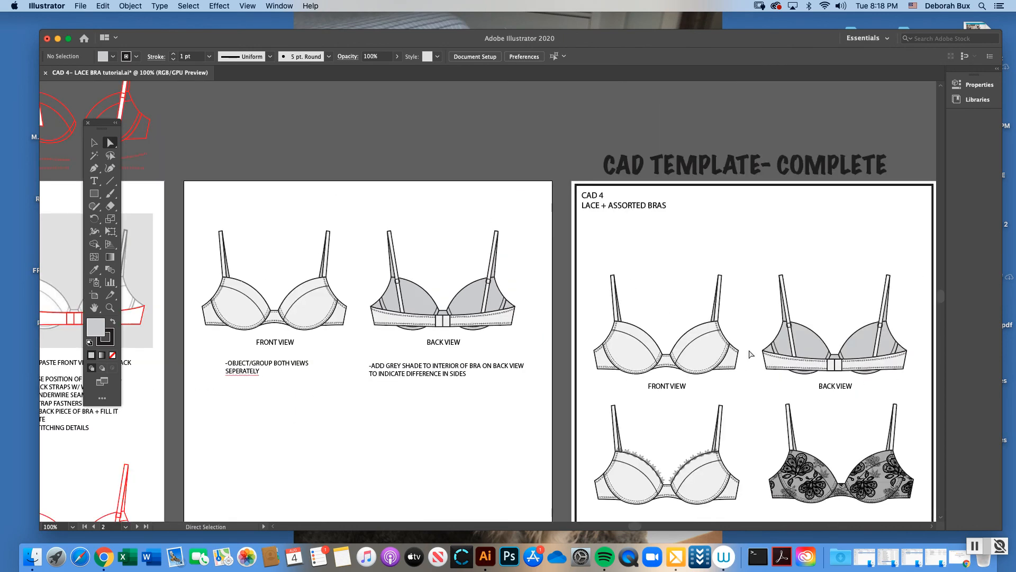